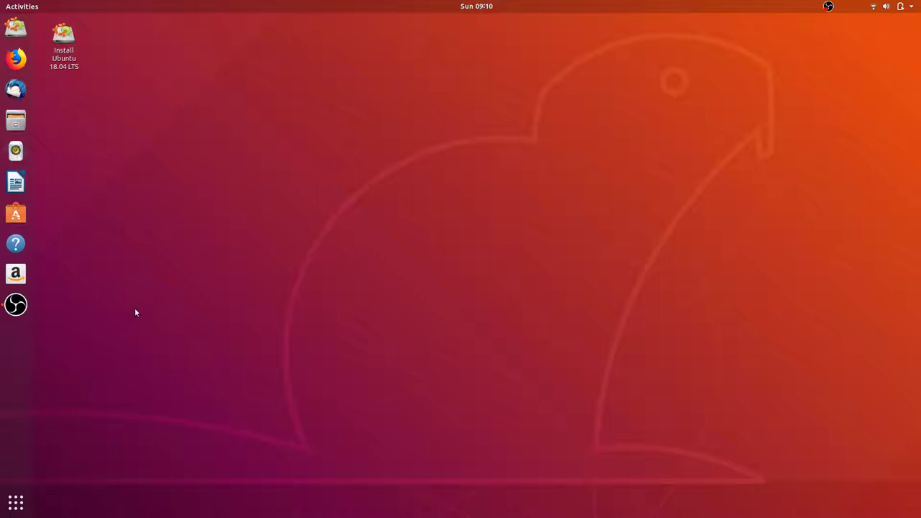
Toggle the Activities overview with its search field, then return to the desktop.
click(15, 9)
click(15, 8)
click(13, 8)
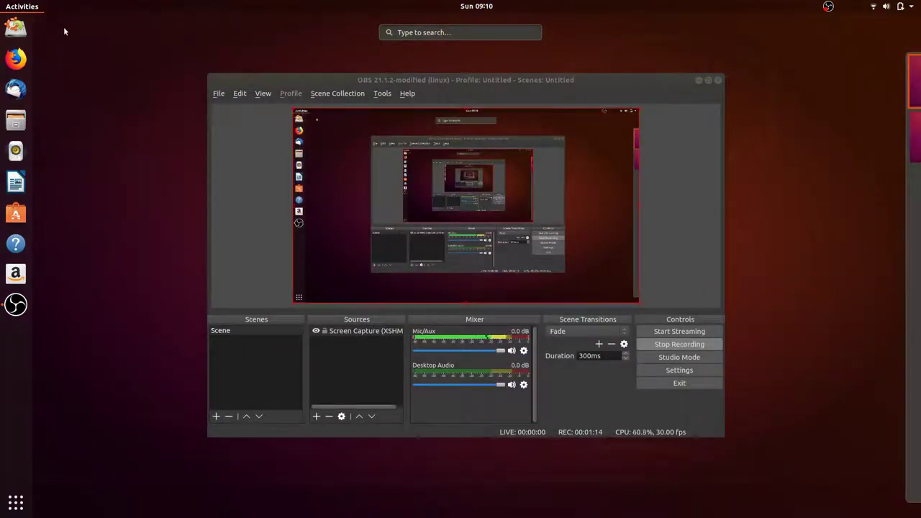
mouse_move(886, 136)
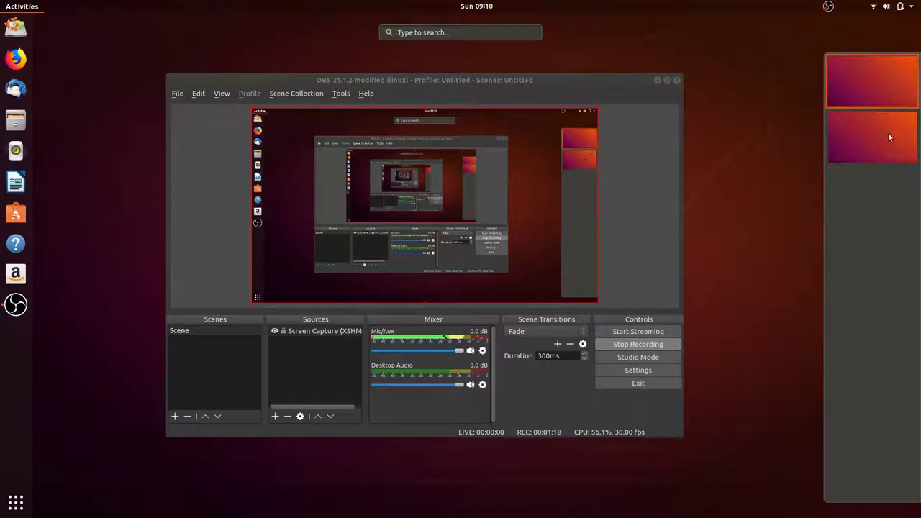
click(32, 8)
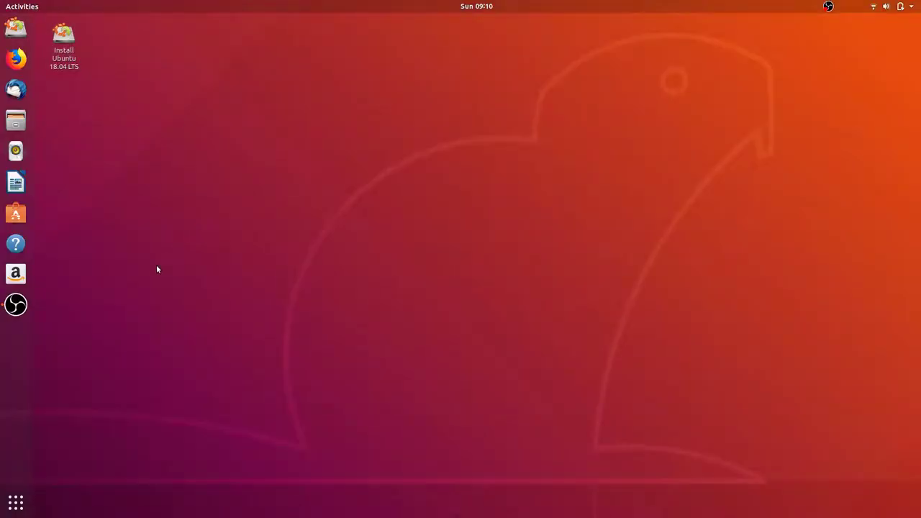
Search the application grid for 'system' and launch System Monitor.
click(16, 502)
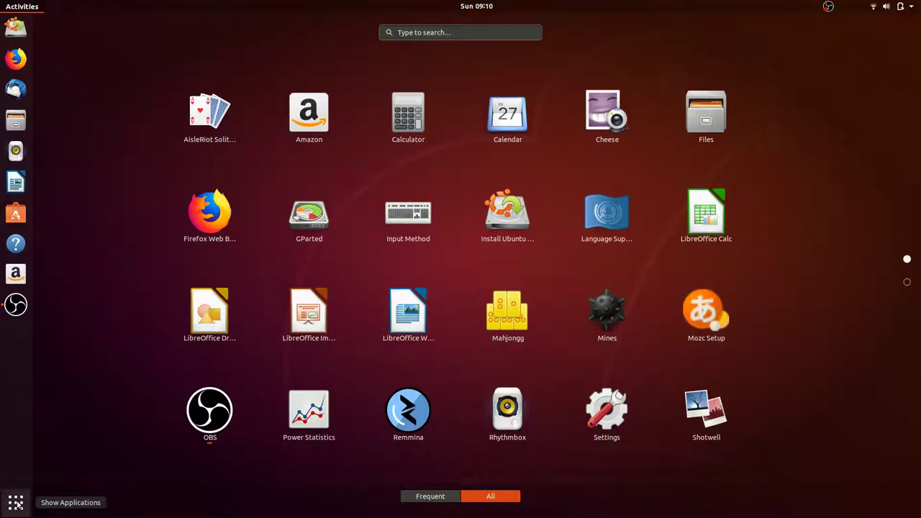
click(17, 503)
click(17, 503)
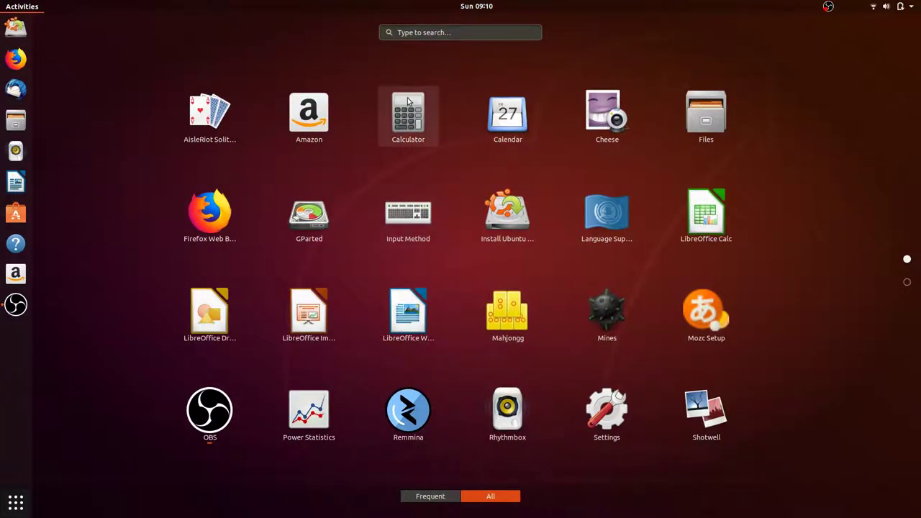
click(420, 32)
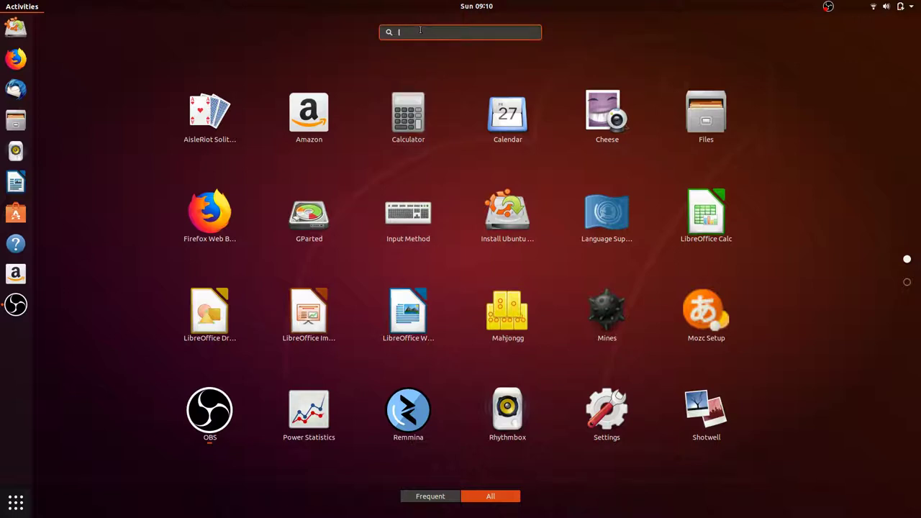
text(system)
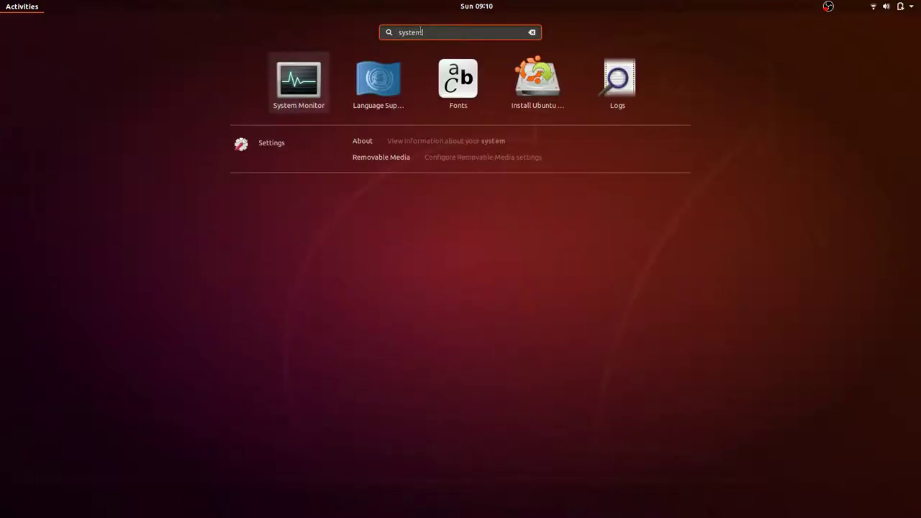
click(311, 85)
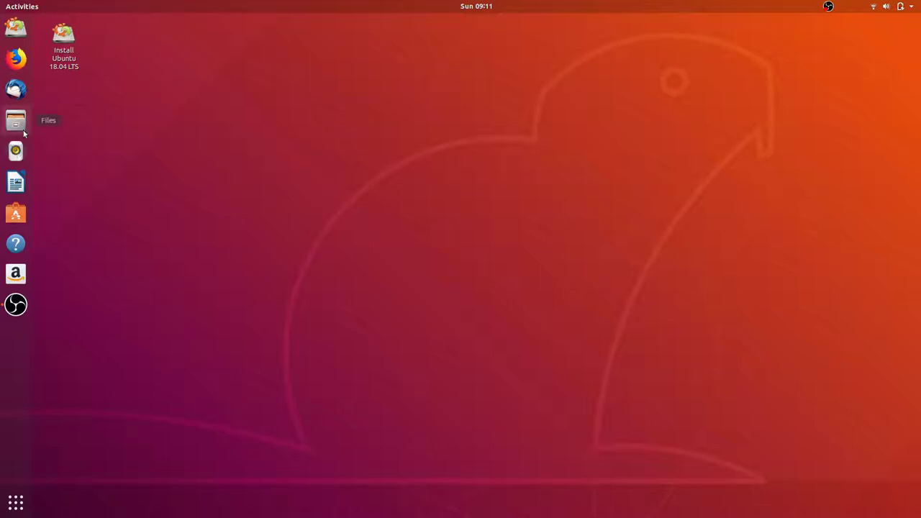
Relaunch System Monitor via a 'syste' search, view its resource graphs, then close it.
click(16, 501)
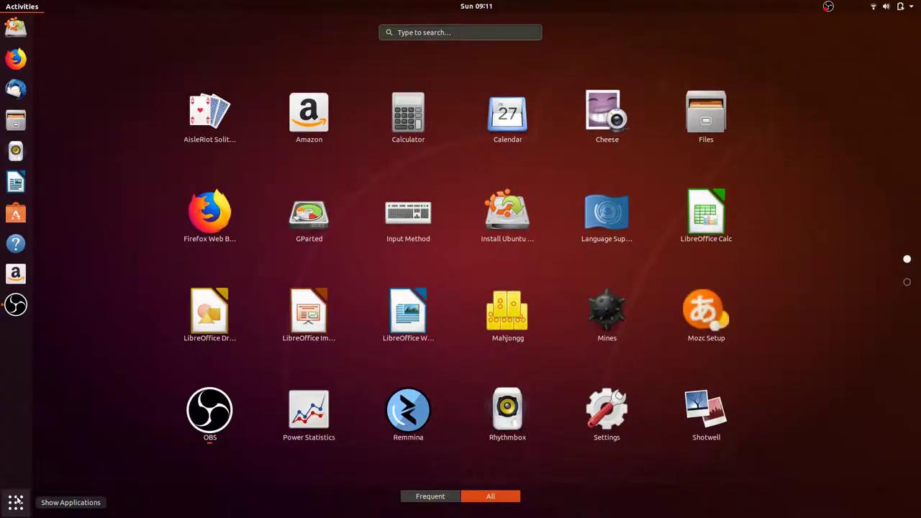
text(syste)
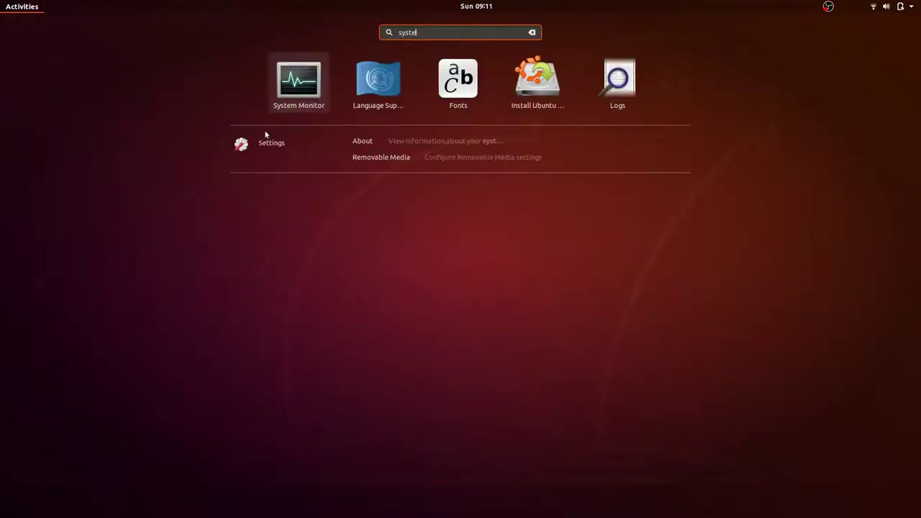
click(289, 100)
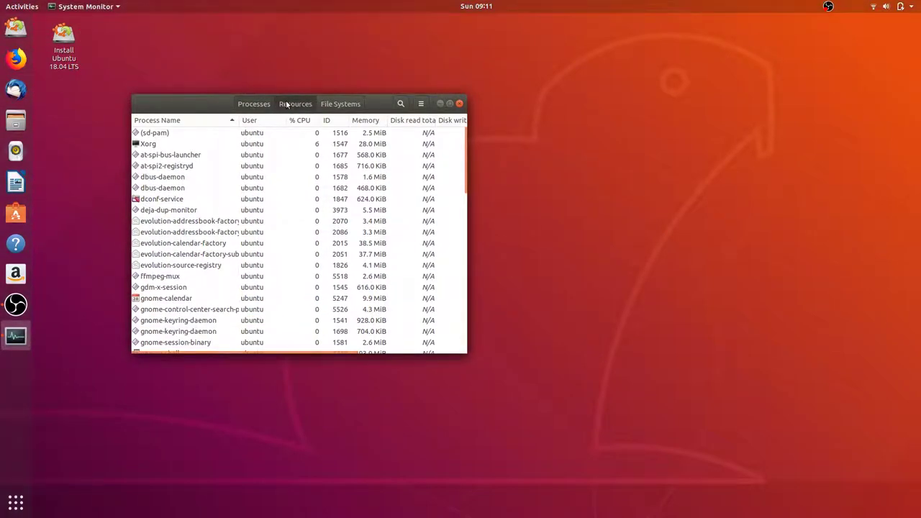
click(286, 104)
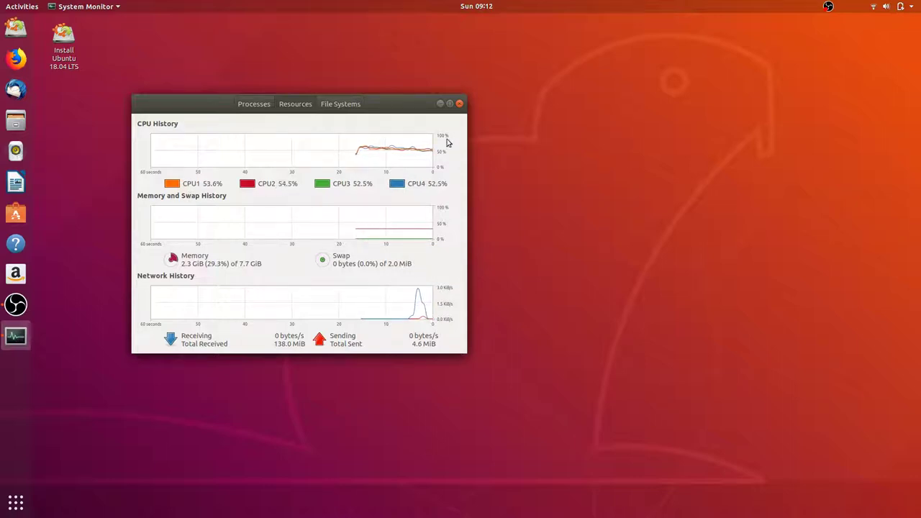
click(461, 105)
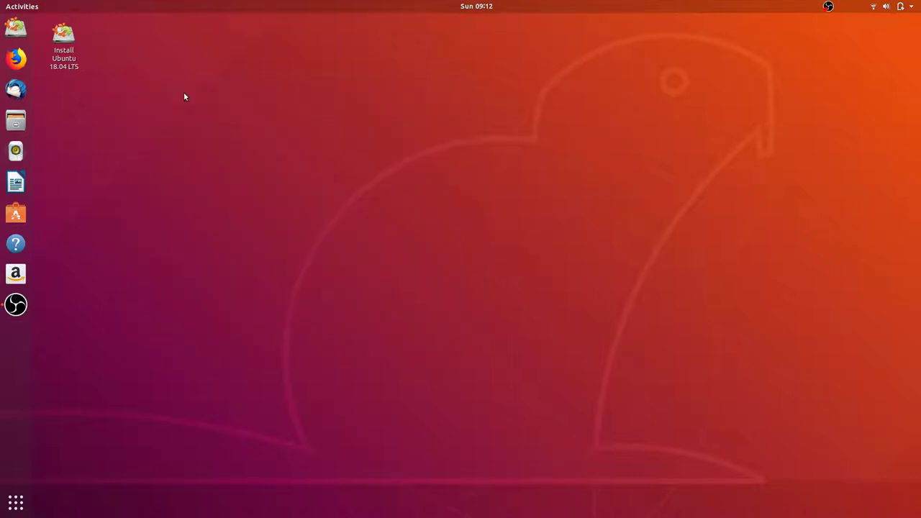
In Files, browse snap > obs-studio, try the installation drive, then return Home.
click(10, 124)
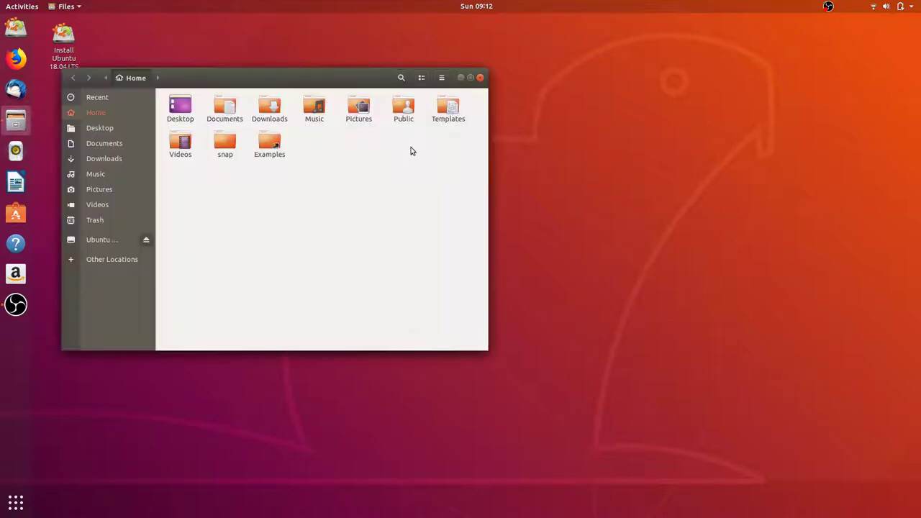
drag(321, 87, 411, 146)
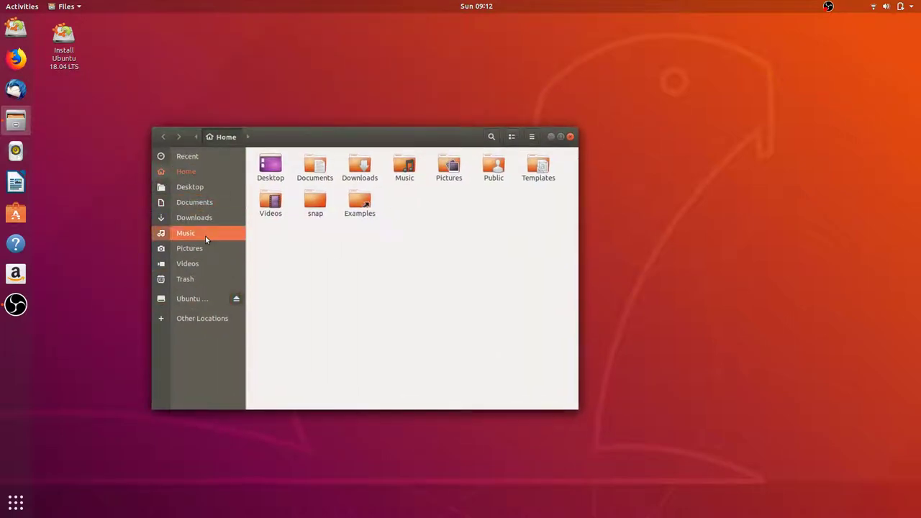
double_click(315, 204)
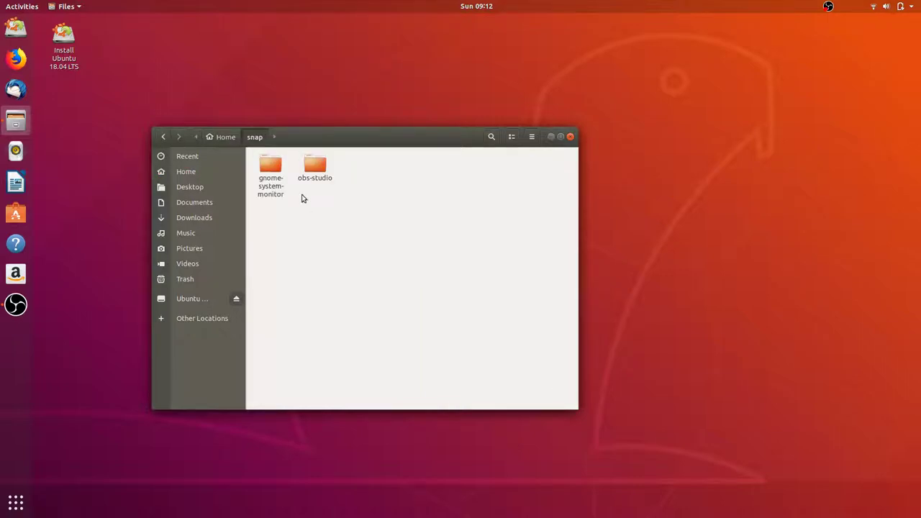
double_click(321, 172)
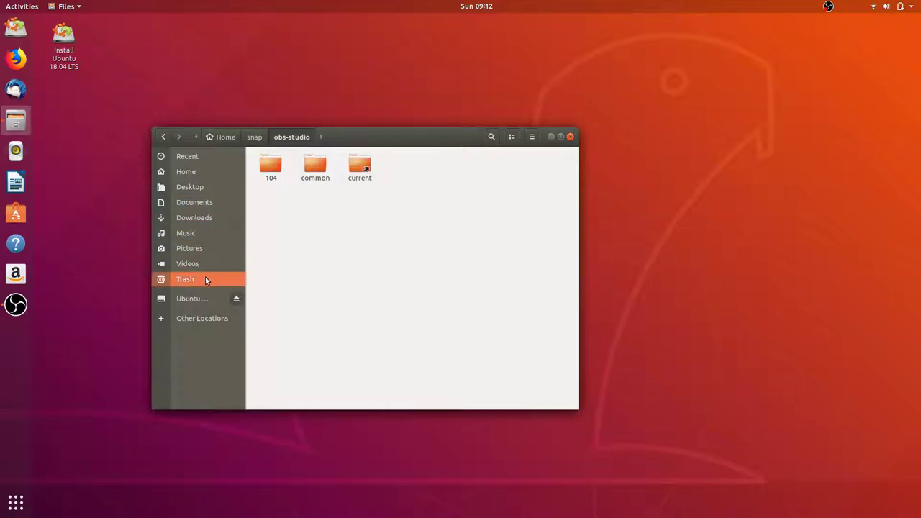
click(206, 298)
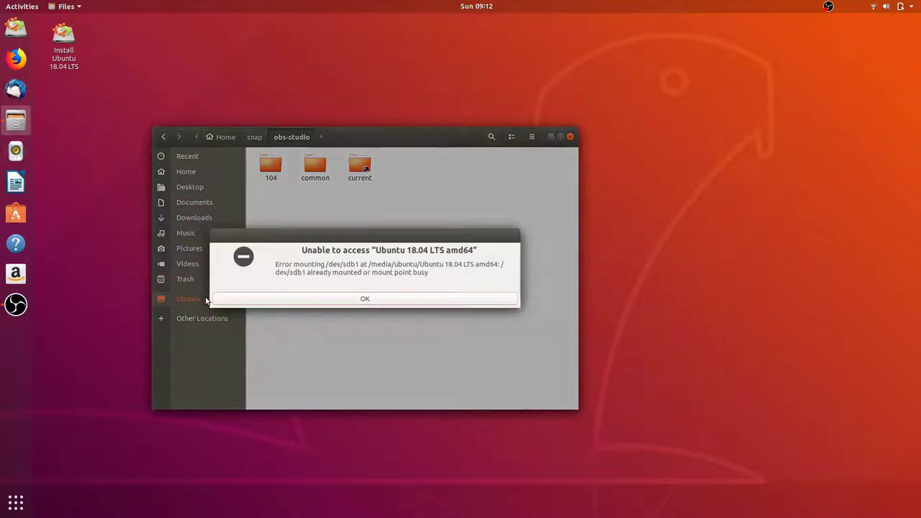
click(392, 301)
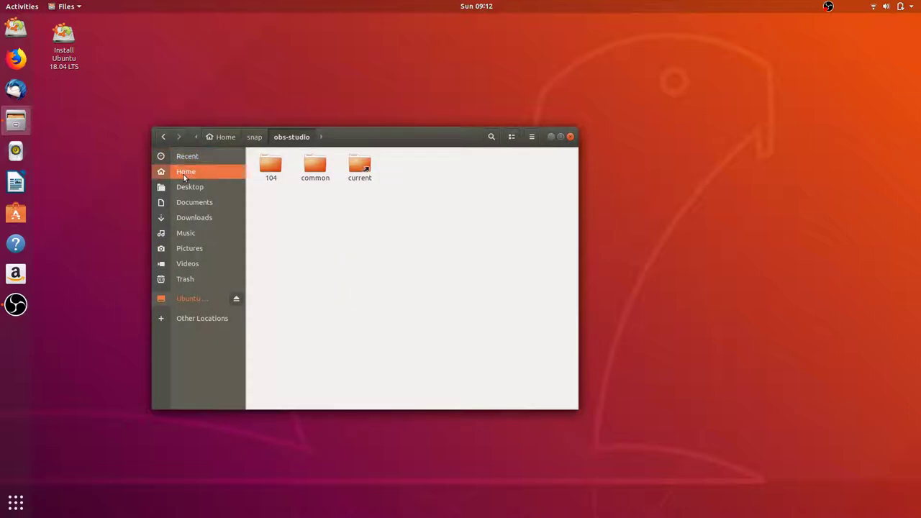
click(207, 171)
Try list layout, icon zoom 67% and 100%, and hidden files, restoring icons at 50%.
click(513, 138)
click(512, 137)
click(532, 138)
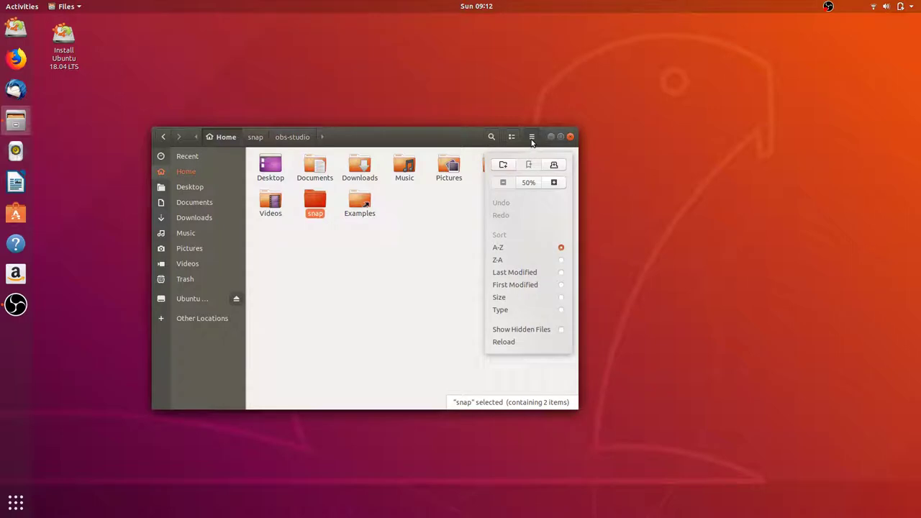
click(554, 182)
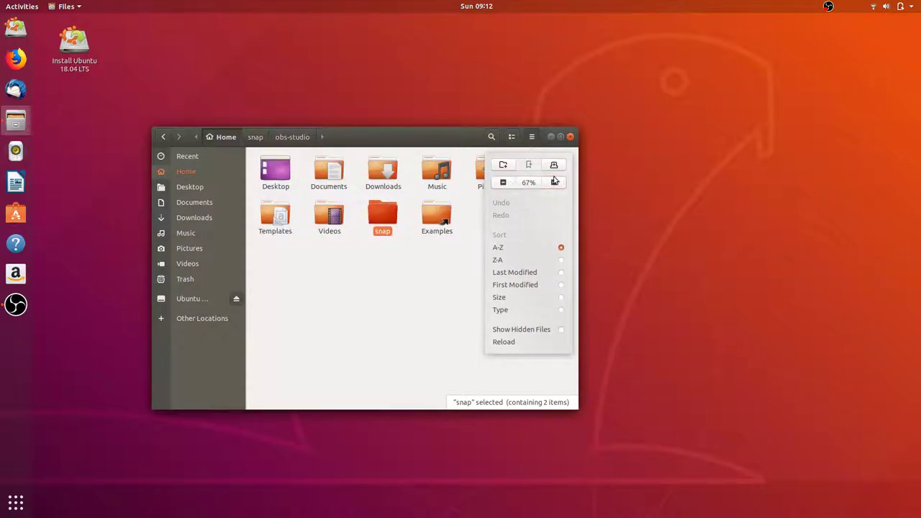
click(554, 183)
click(503, 183)
click(503, 183)
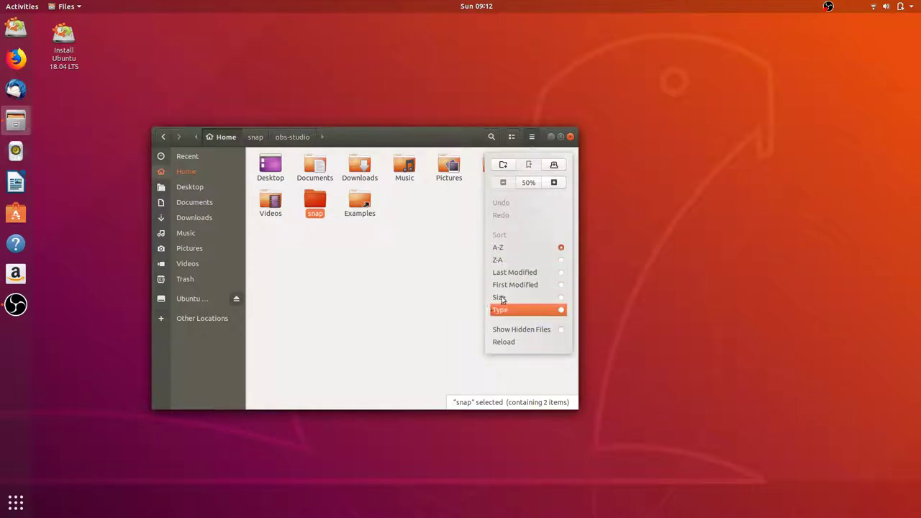
click(563, 331)
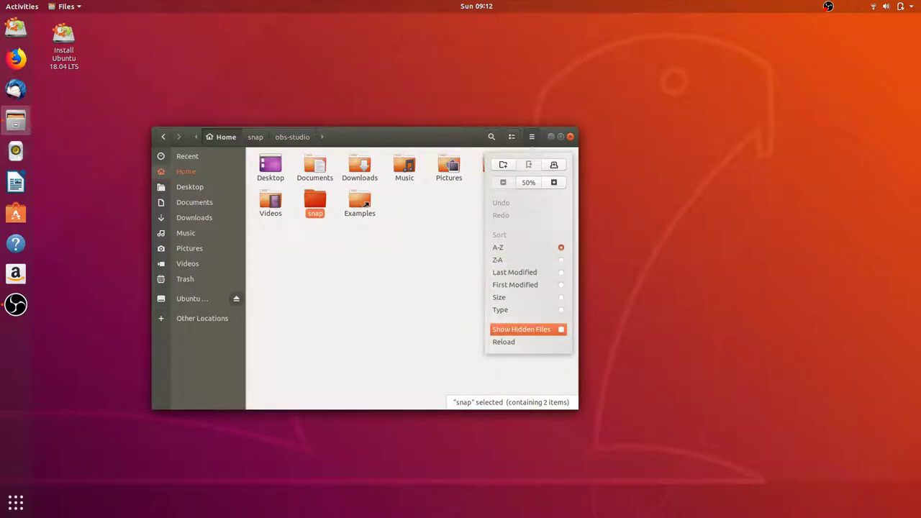
click(564, 330)
click(481, 243)
Close the Files window from its window menu.
drag(383, 130, 421, 139)
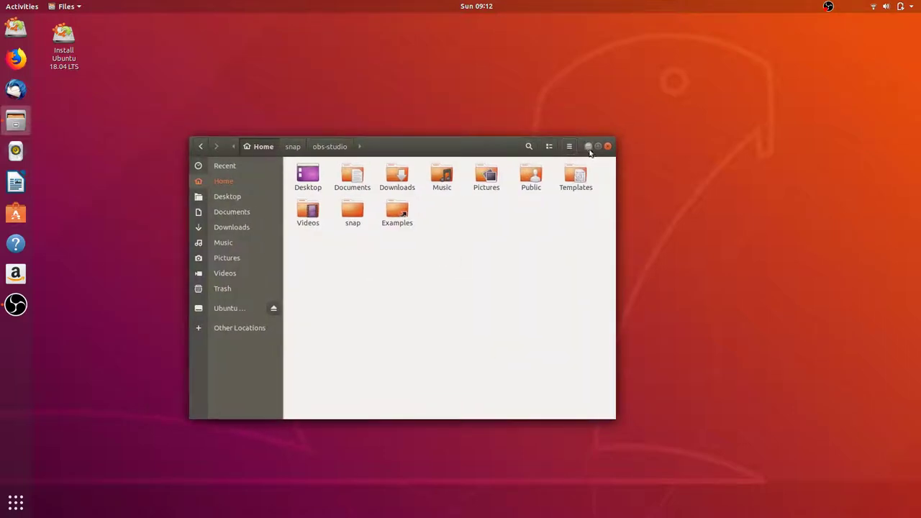
right_click(455, 141)
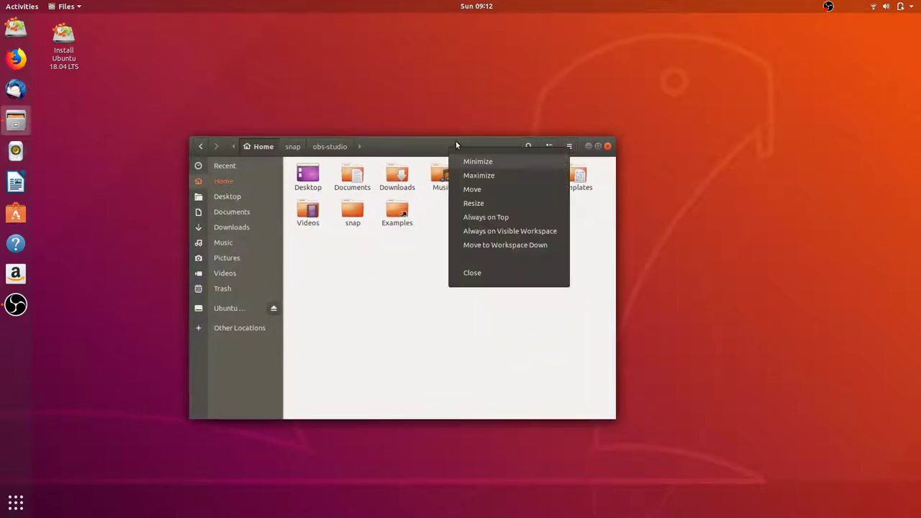
click(468, 274)
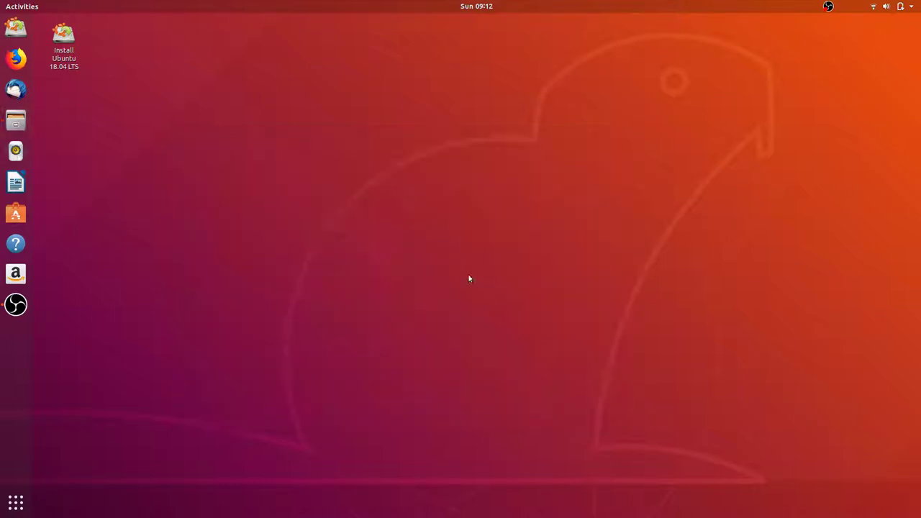
Launch Rhythmbox, look through Songs, Play Queue, Music and Podcasts, then close it.
click(12, 156)
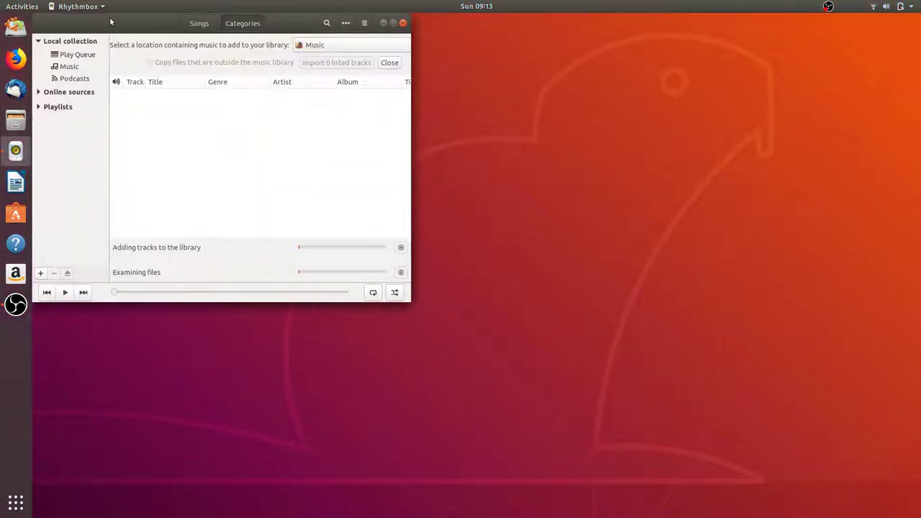
drag(111, 23, 277, 99)
click(360, 102)
click(235, 131)
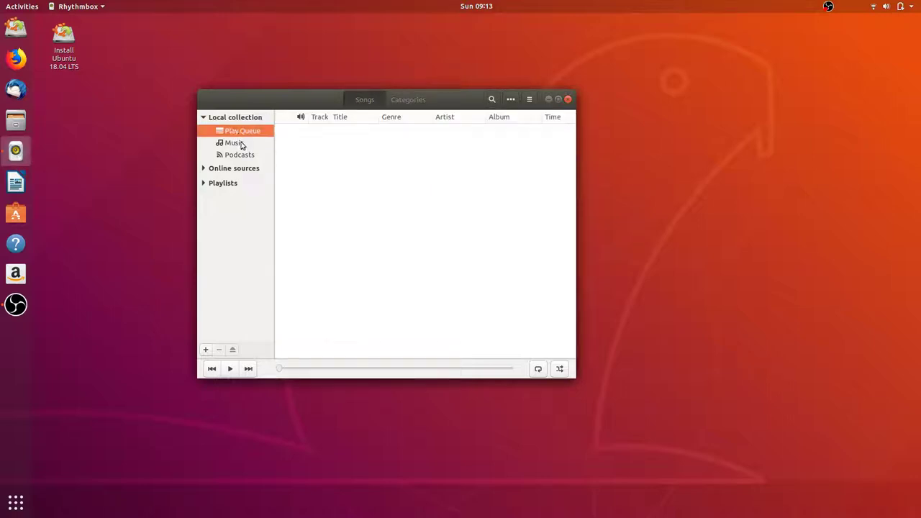
click(242, 144)
click(240, 154)
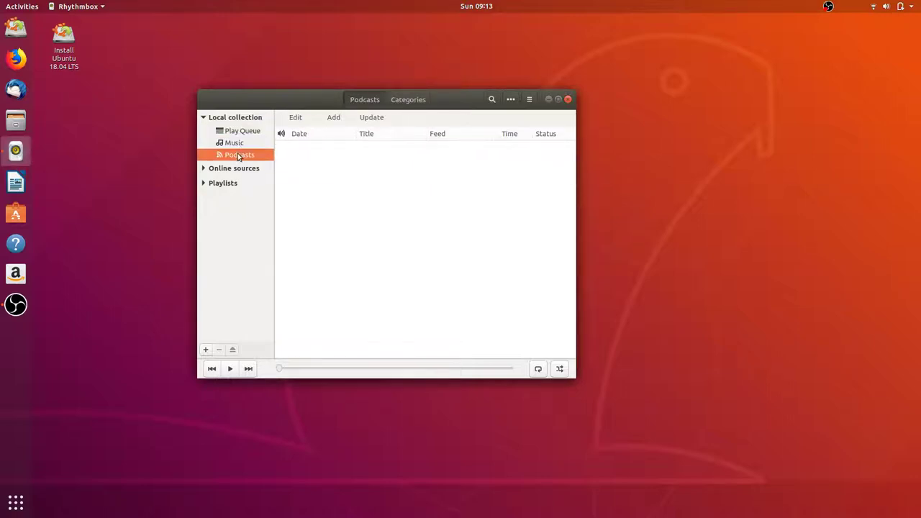
click(241, 132)
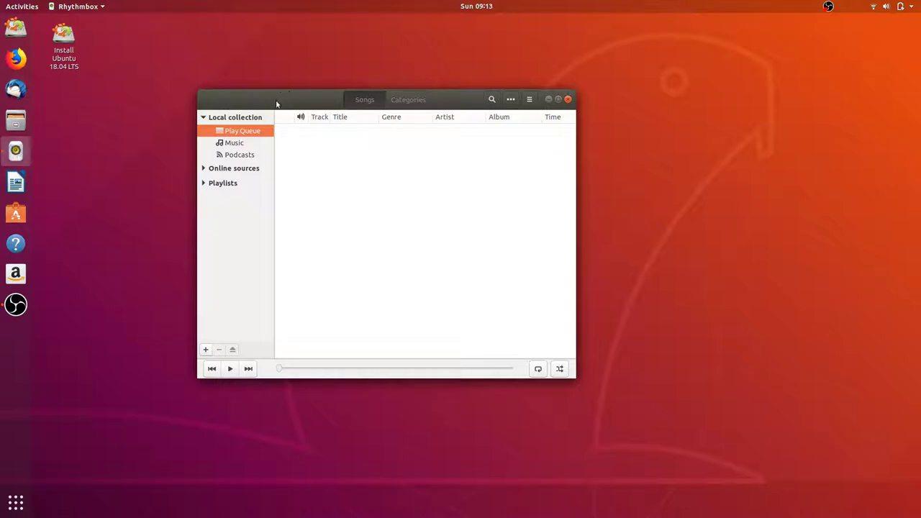
click(568, 99)
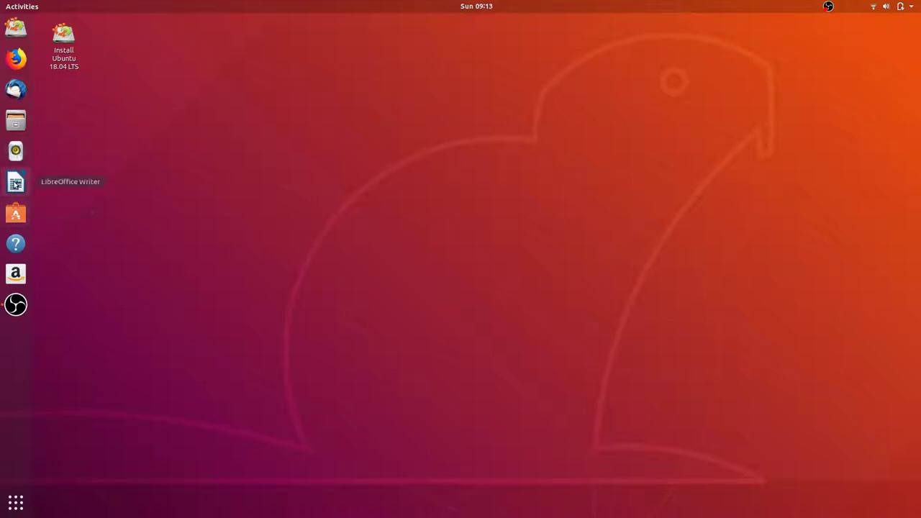
In Ubuntu Software, open Audio & Video and filter it to Music Players.
click(9, 216)
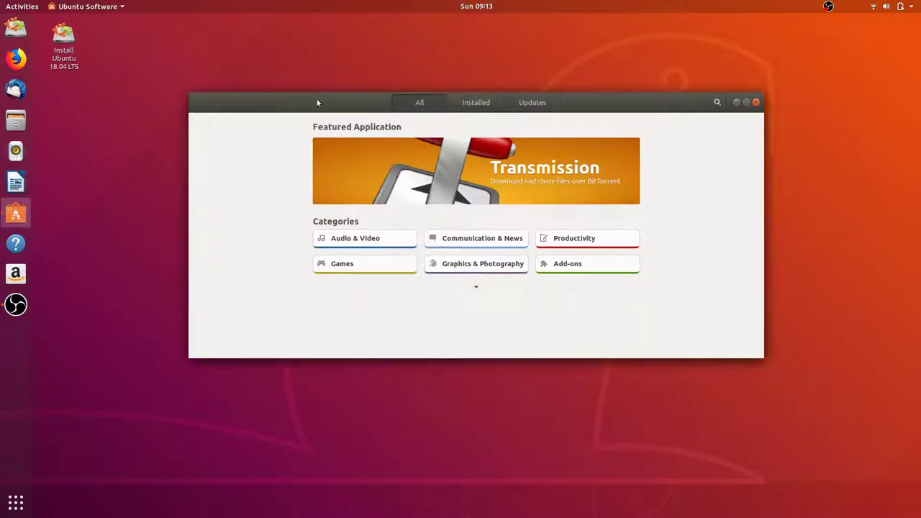
drag(317, 103, 198, 123)
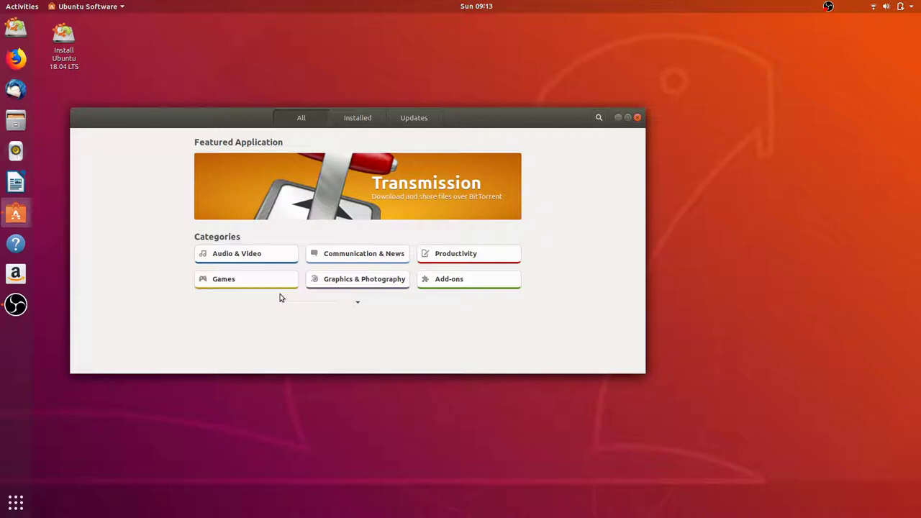
click(250, 252)
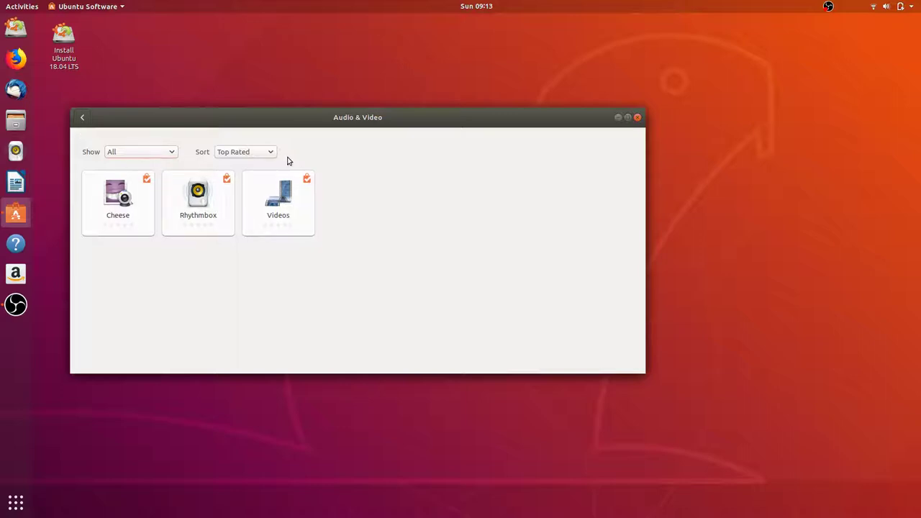
click(261, 152)
click(244, 153)
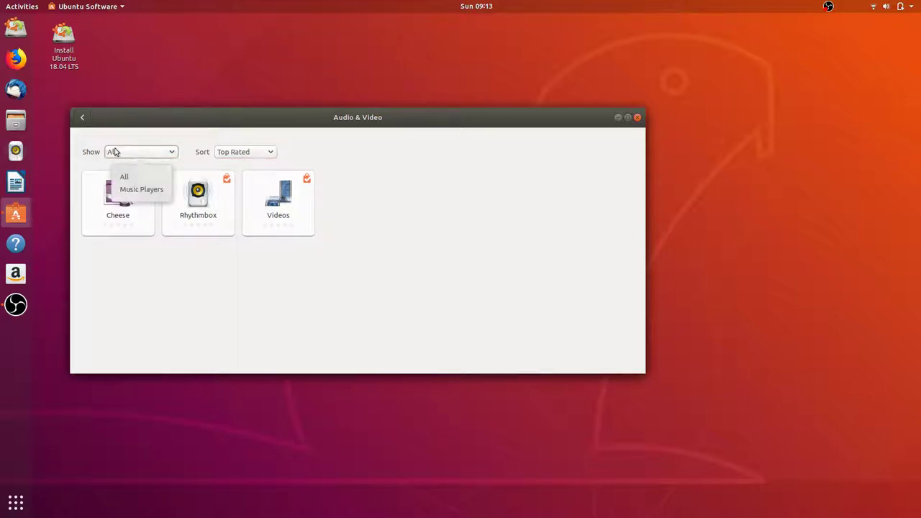
click(81, 118)
click(238, 253)
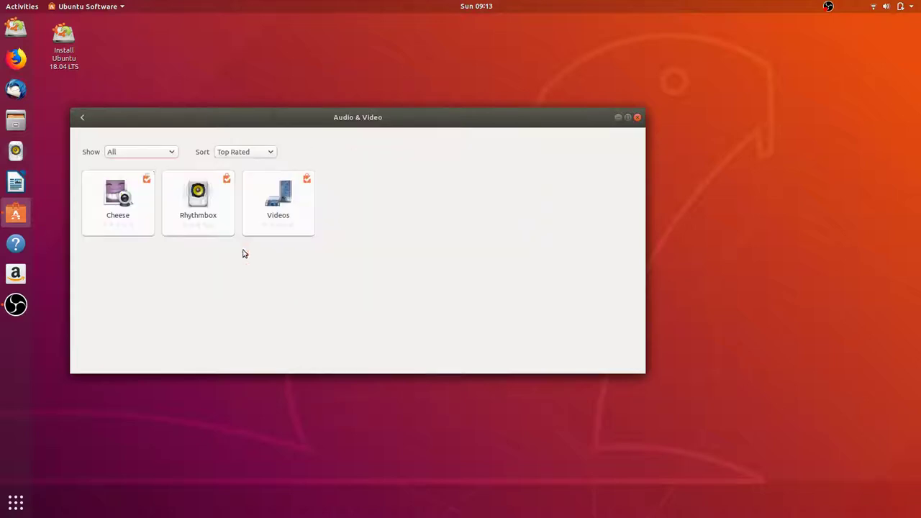
click(141, 154)
click(142, 190)
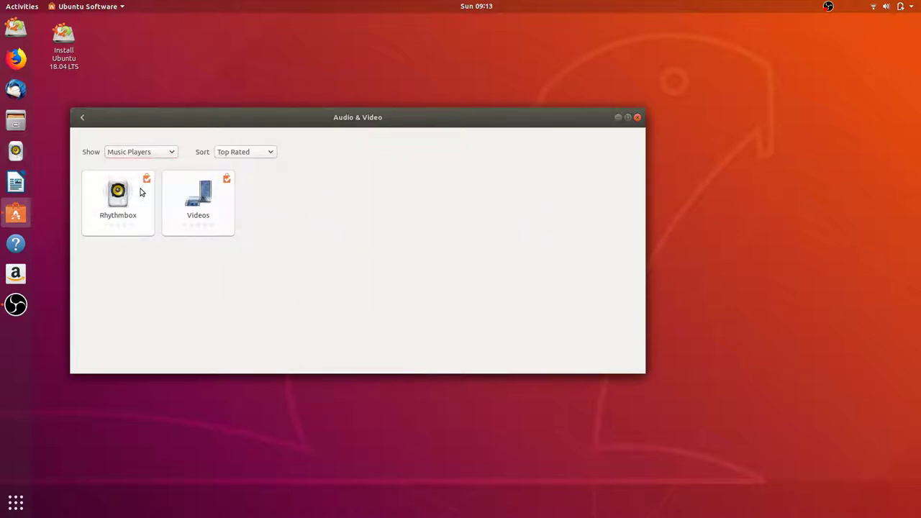
Open the Games category and view the OBS Studio details page.
click(79, 117)
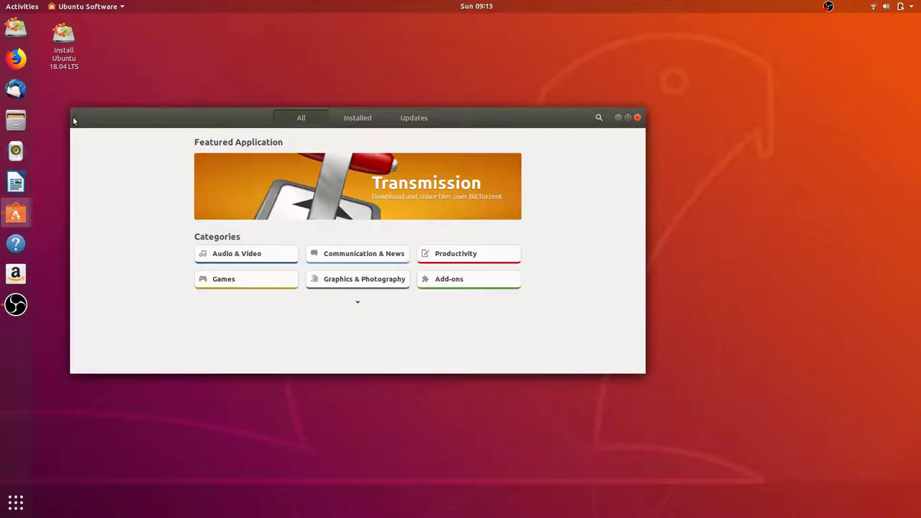
click(359, 303)
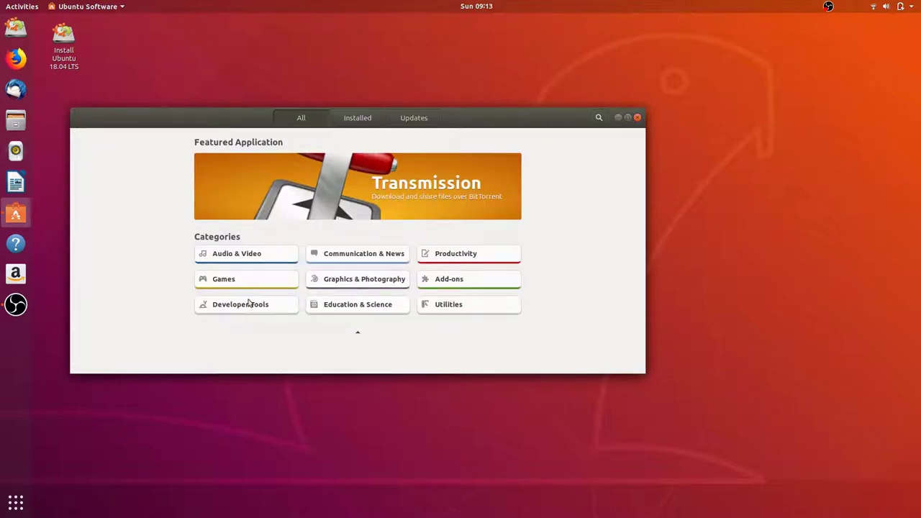
click(239, 280)
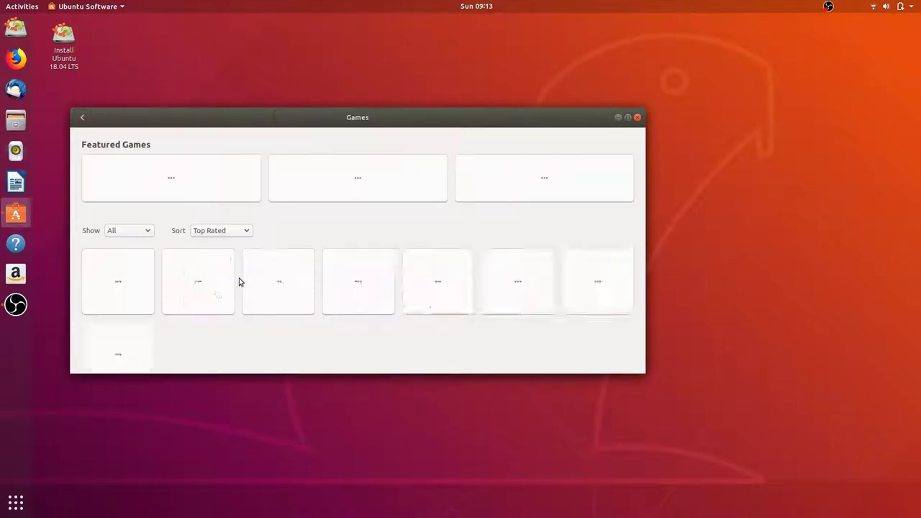
click(188, 170)
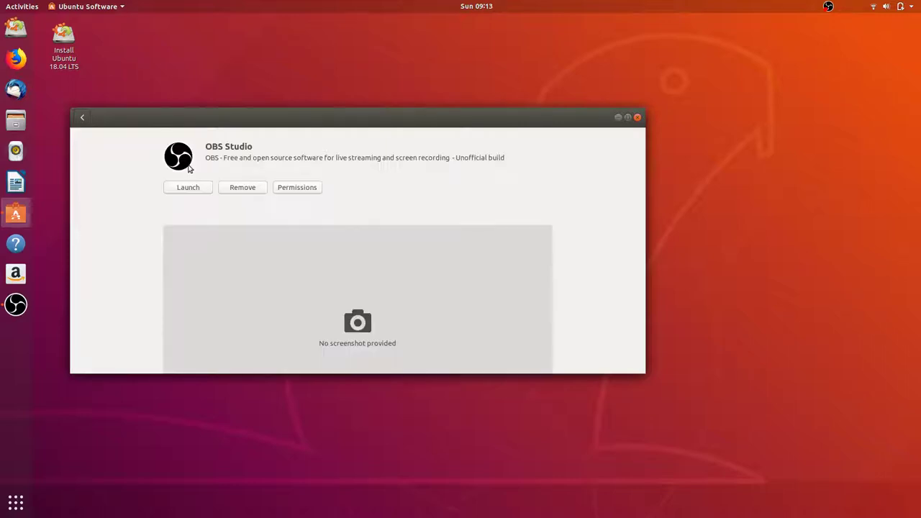
click(81, 117)
click(83, 119)
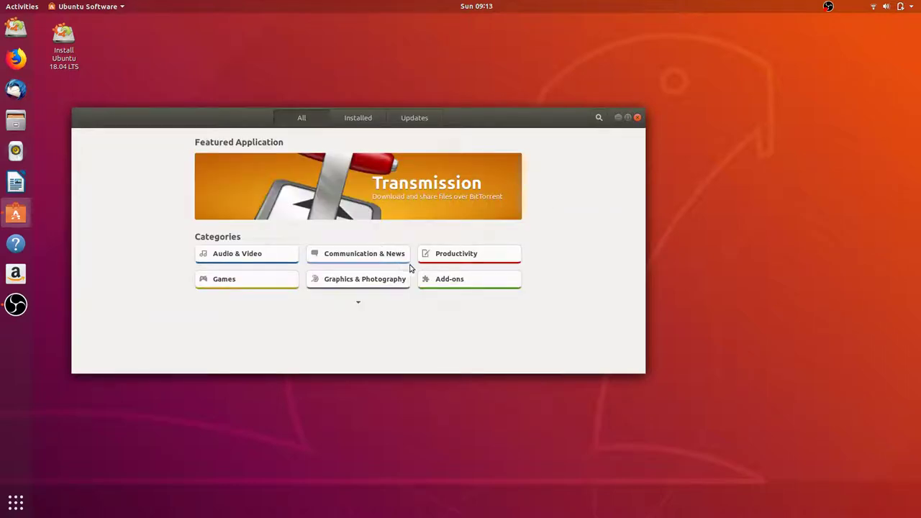
Browse the Productivity category with the All filter, then return to the overview.
click(456, 258)
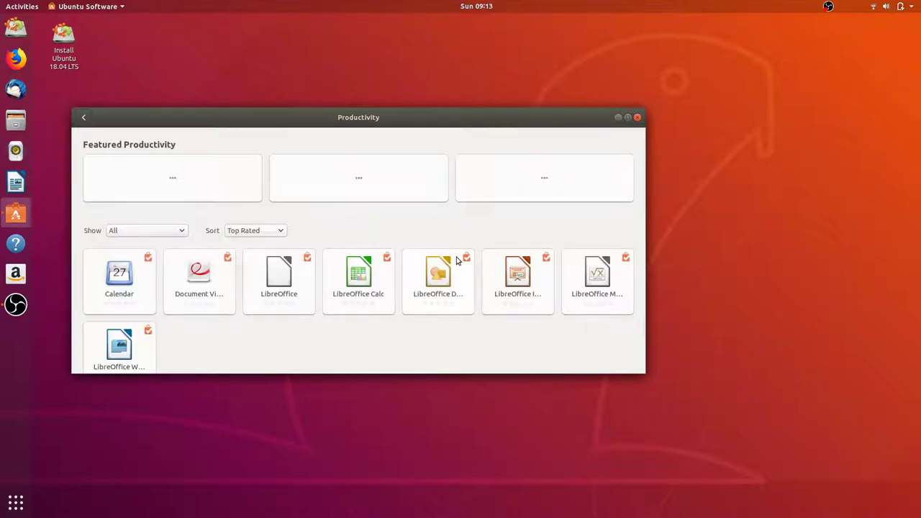
scroll(456, 260, down, 1)
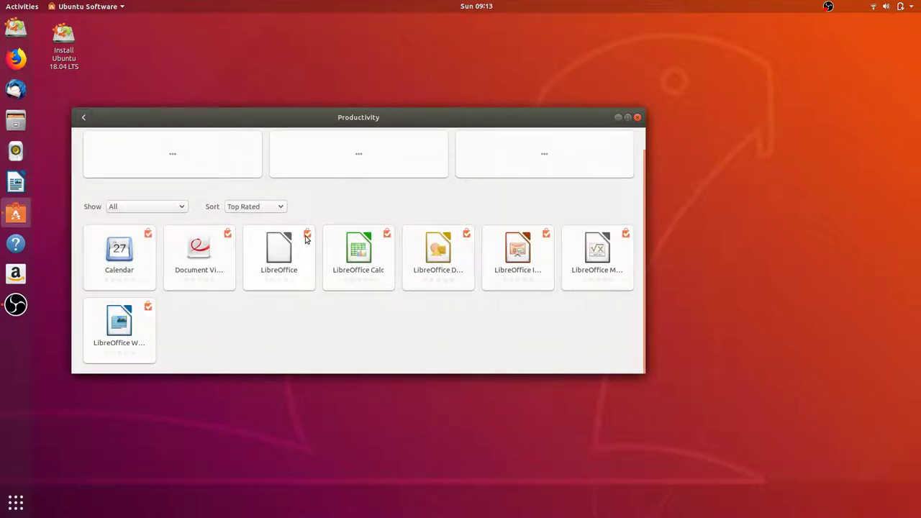
scroll(255, 218, up, 1)
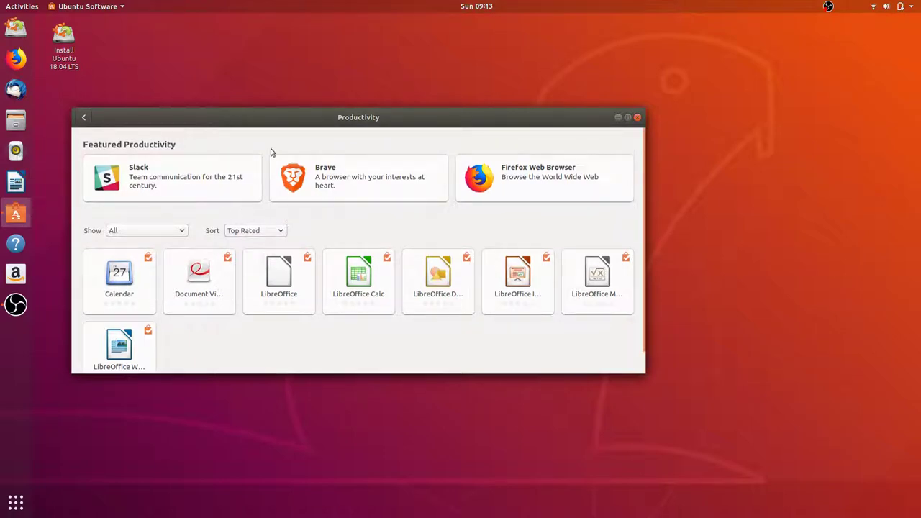
click(126, 232)
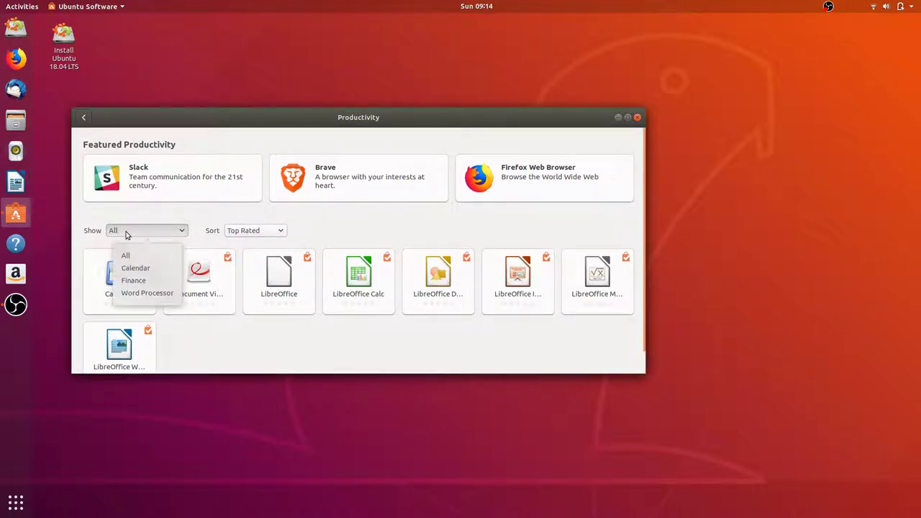
click(127, 255)
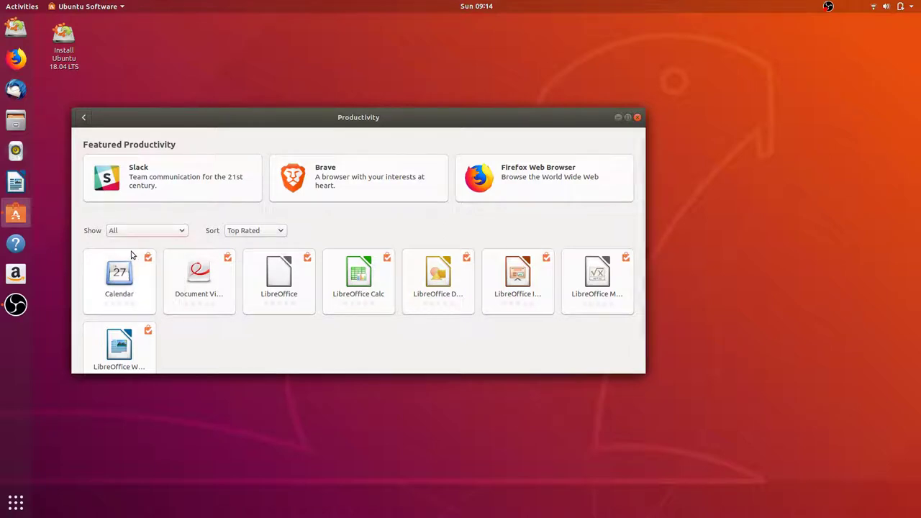
scroll(119, 220, down, 1)
click(83, 117)
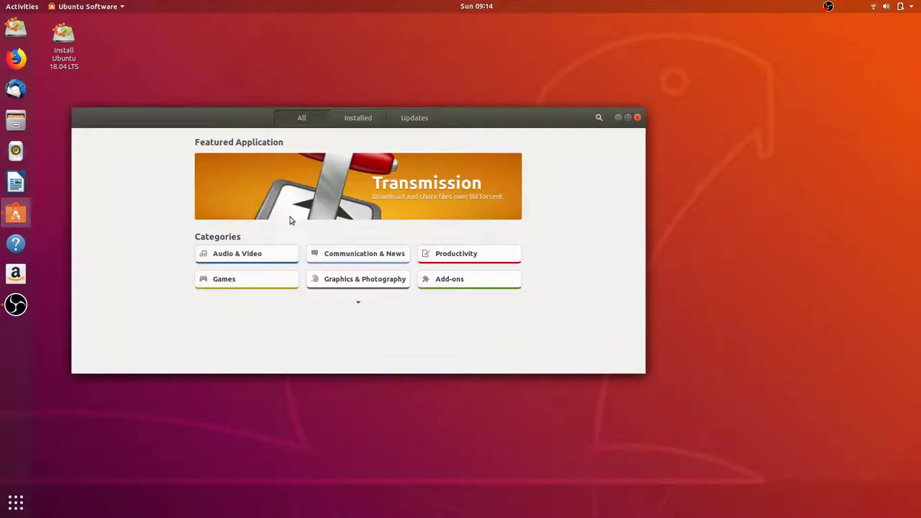
Open Developer Tools and view the Devhelp details page.
click(359, 301)
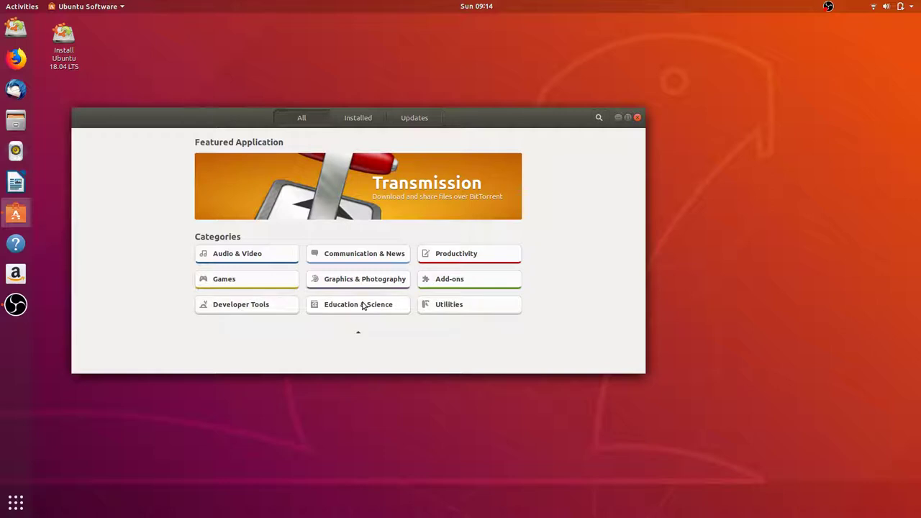
click(276, 311)
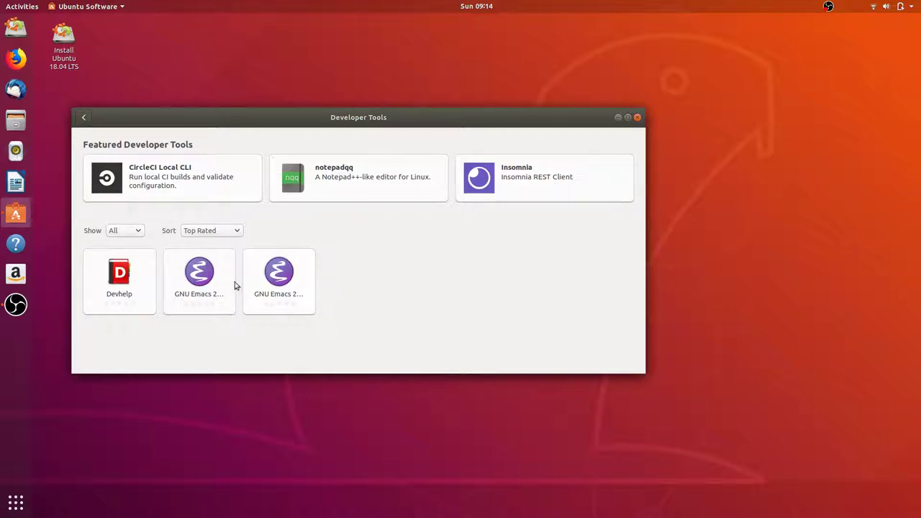
click(113, 292)
click(83, 118)
click(83, 118)
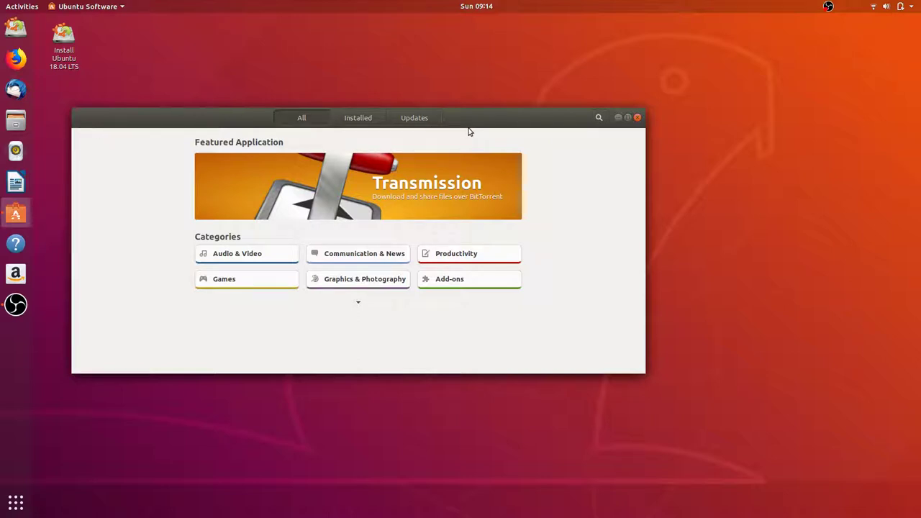
drag(474, 112, 506, 116)
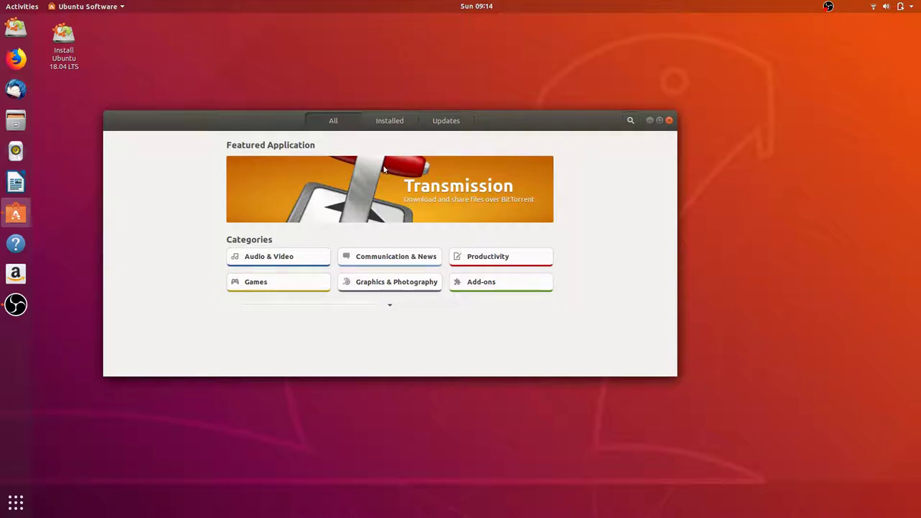
drag(572, 128, 565, 132)
Search for 'vlc' and view VLC, then search again and view OBS Studio details.
click(622, 126)
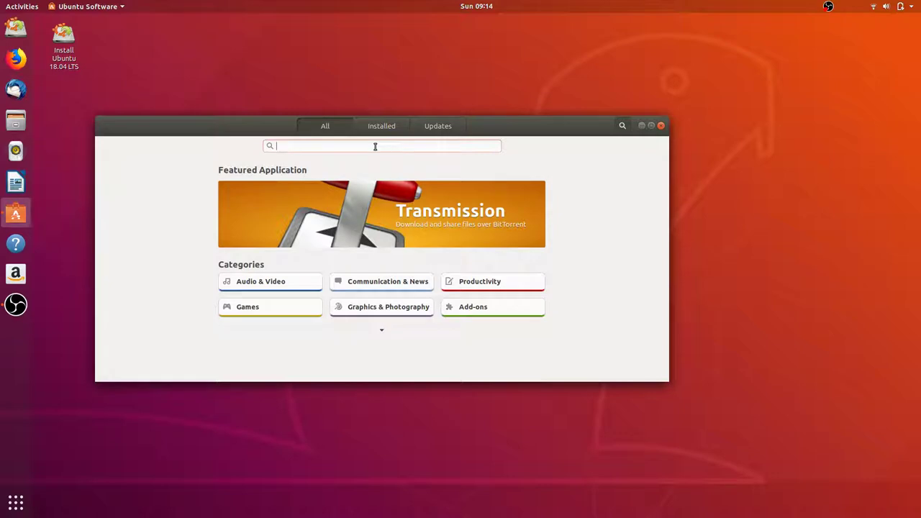
text(vlc)
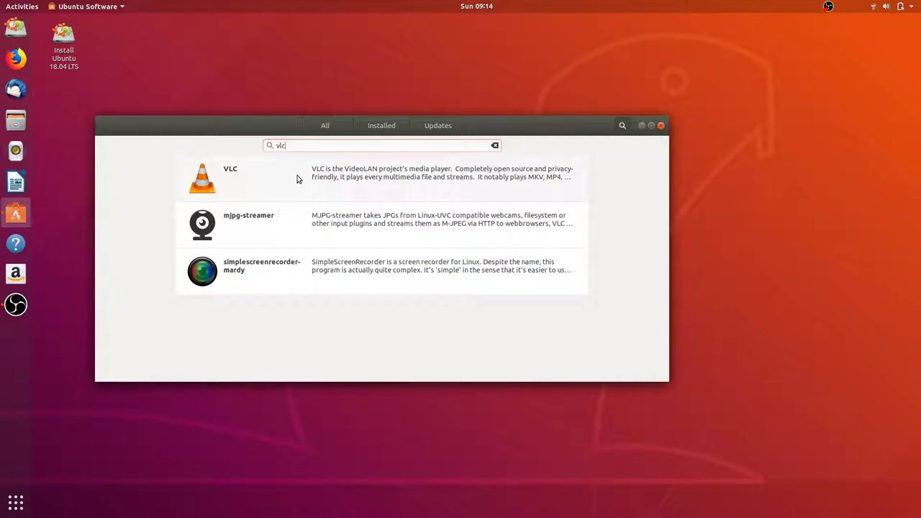
click(240, 185)
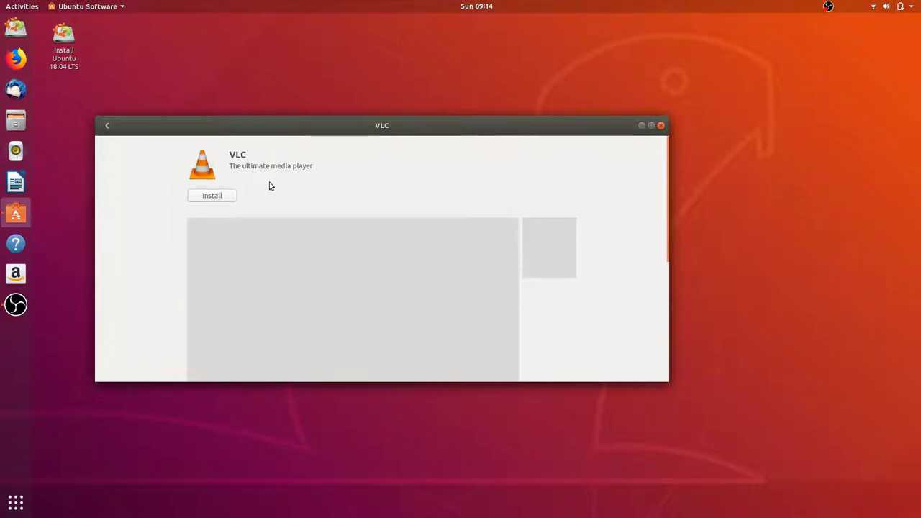
click(106, 127)
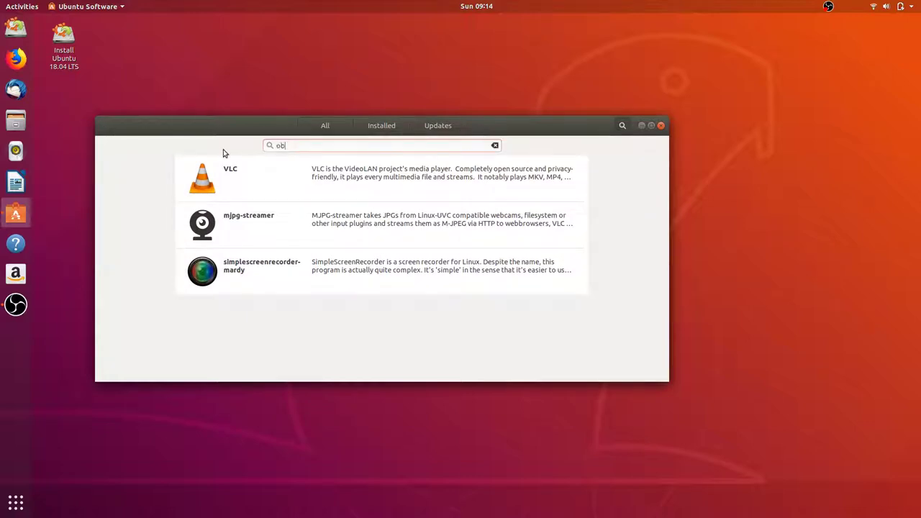
text(-)
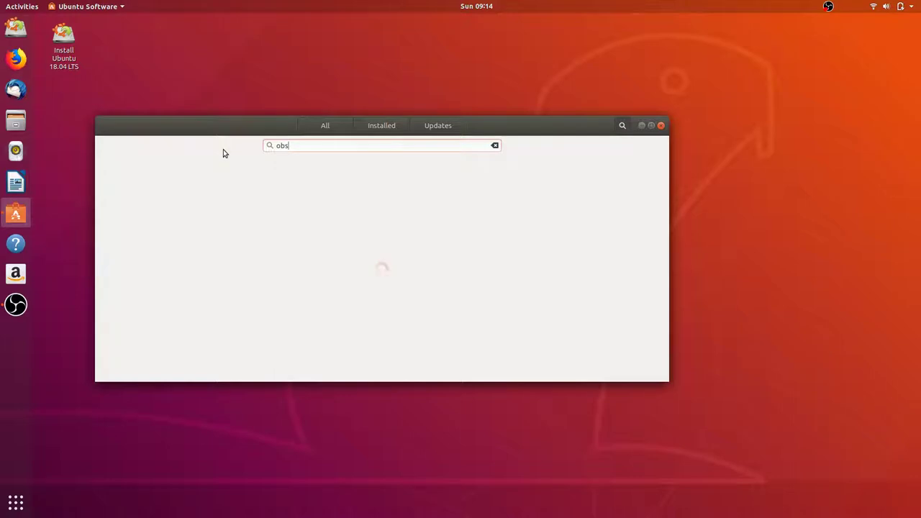
click(257, 182)
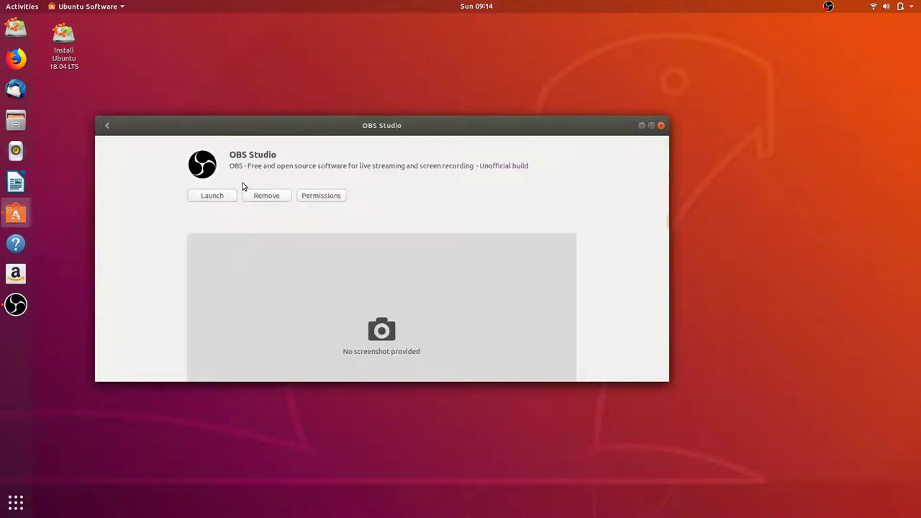
click(109, 126)
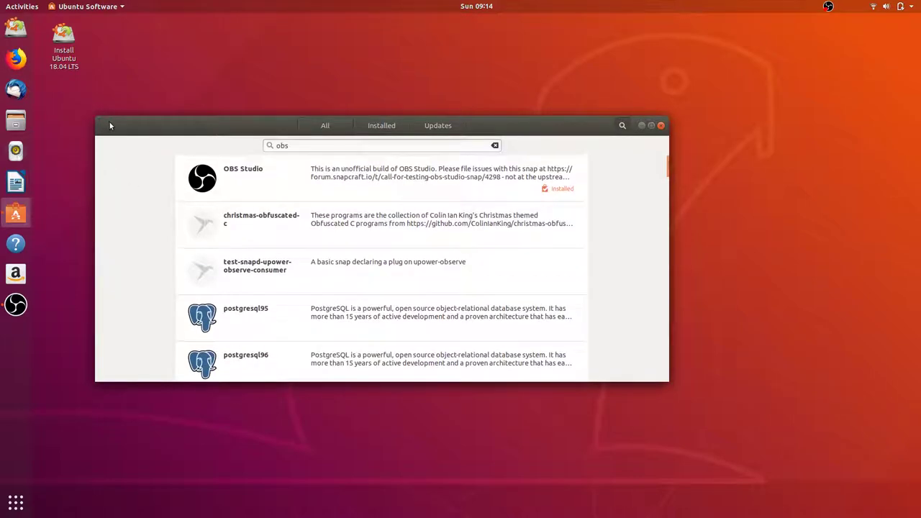
Search 'sublime' to view Sublime Text details, then open the Audio & Video category from All.
scroll(251, 233, down, 15)
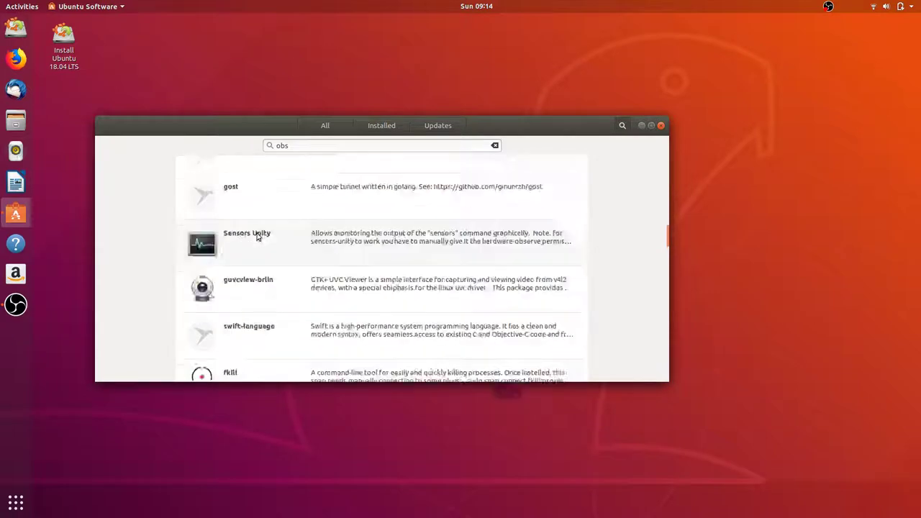
scroll(256, 236, down, 5)
double_click(280, 146)
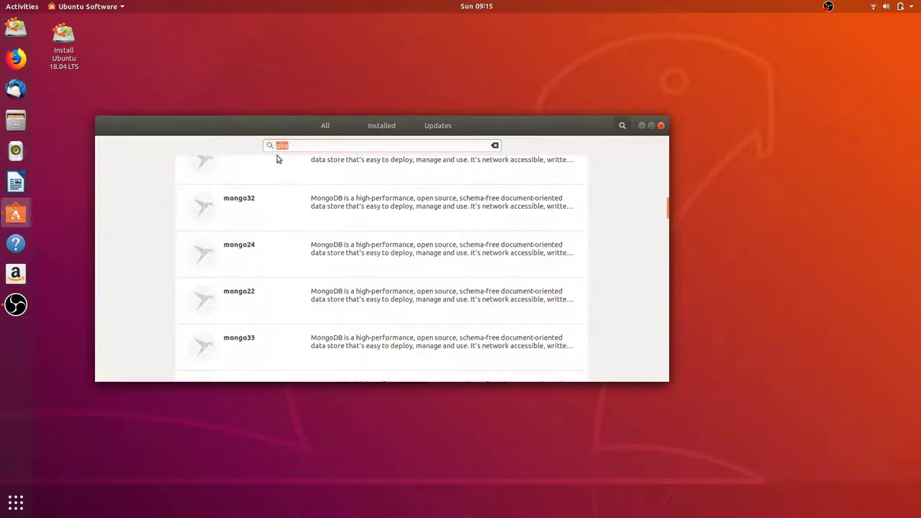
text(sublime)
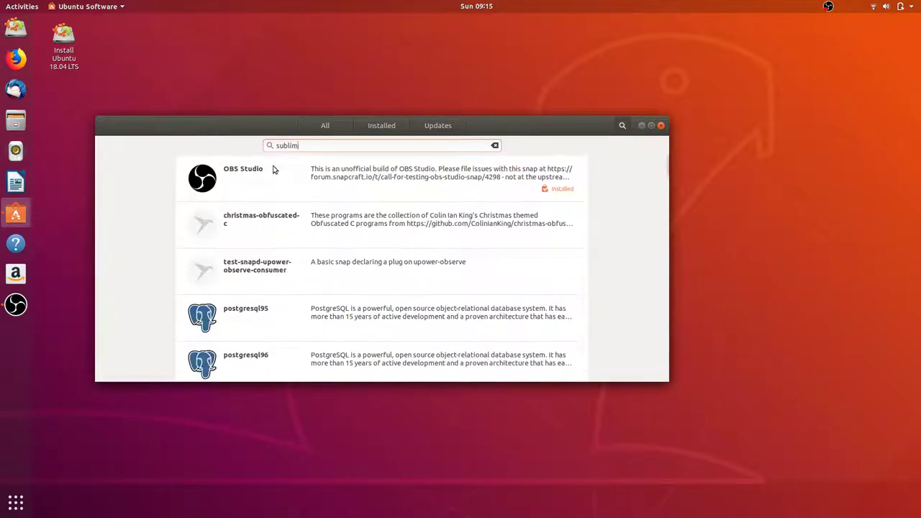
click(241, 175)
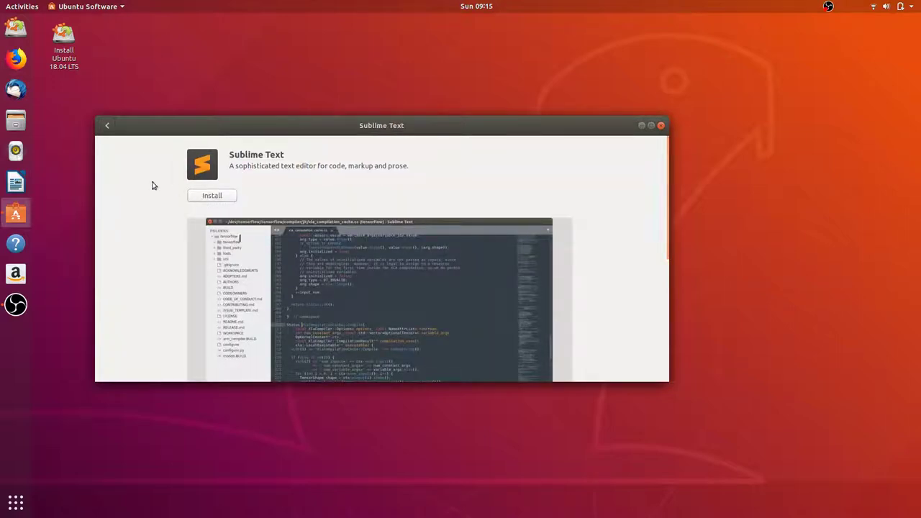
click(107, 127)
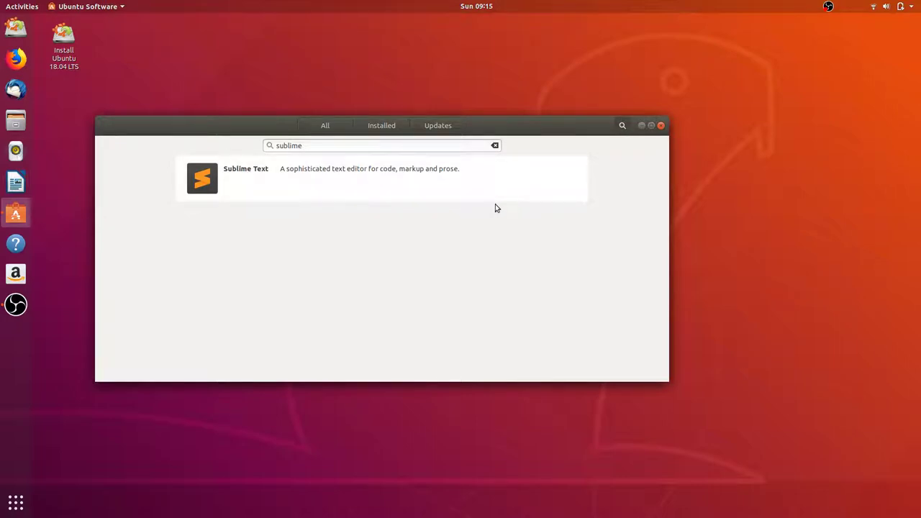
click(333, 122)
click(299, 264)
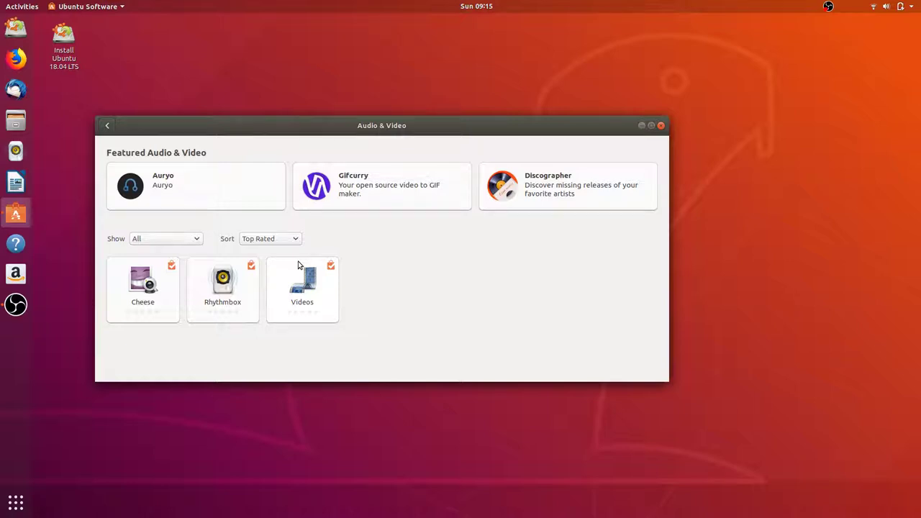
Search for 'clement', view the clementine details page, and close Ubuntu Software.
drag(399, 129, 448, 116)
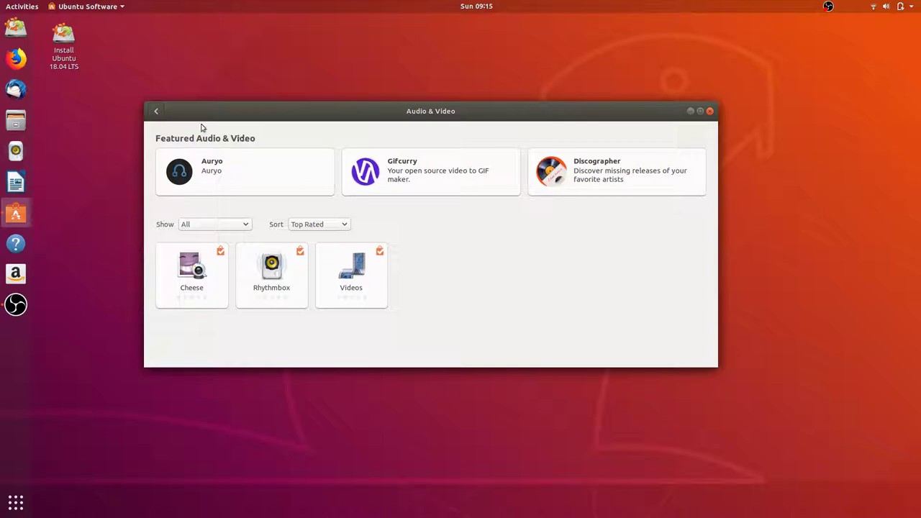
click(158, 111)
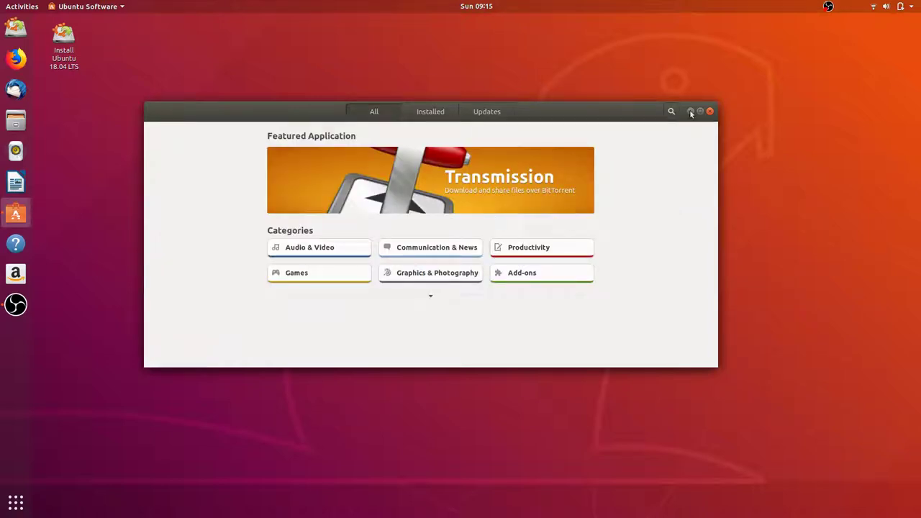
drag(633, 118, 607, 124)
click(645, 117)
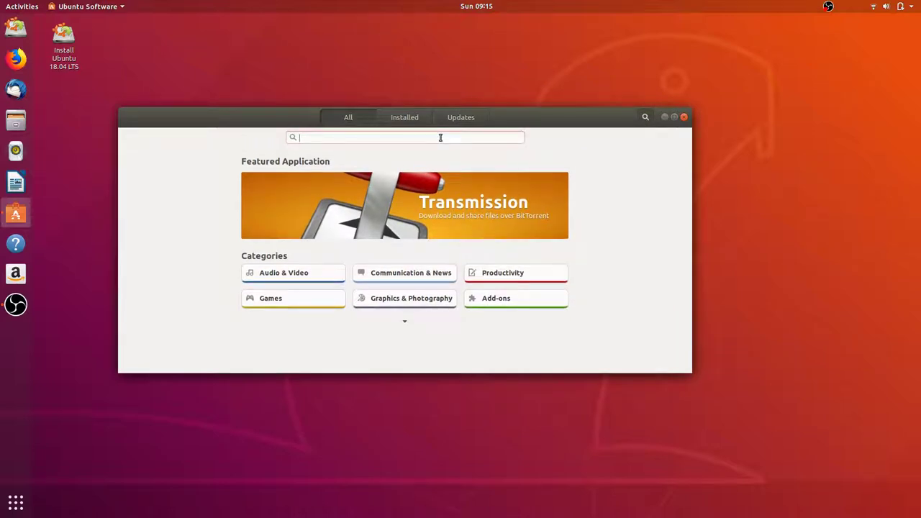
text(clement)
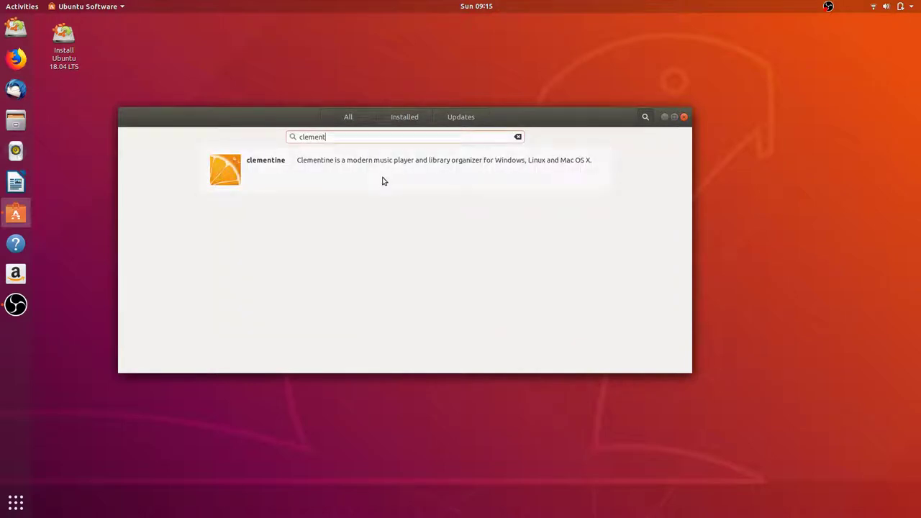
click(383, 171)
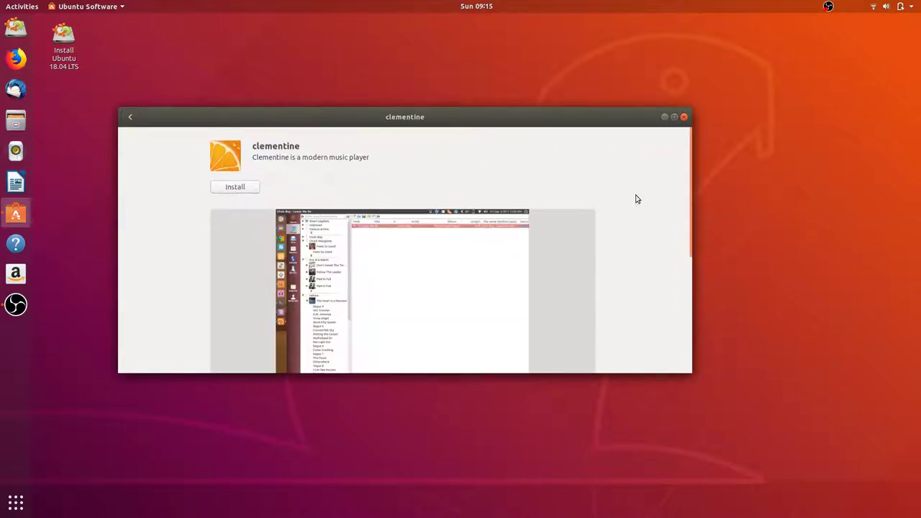
click(684, 117)
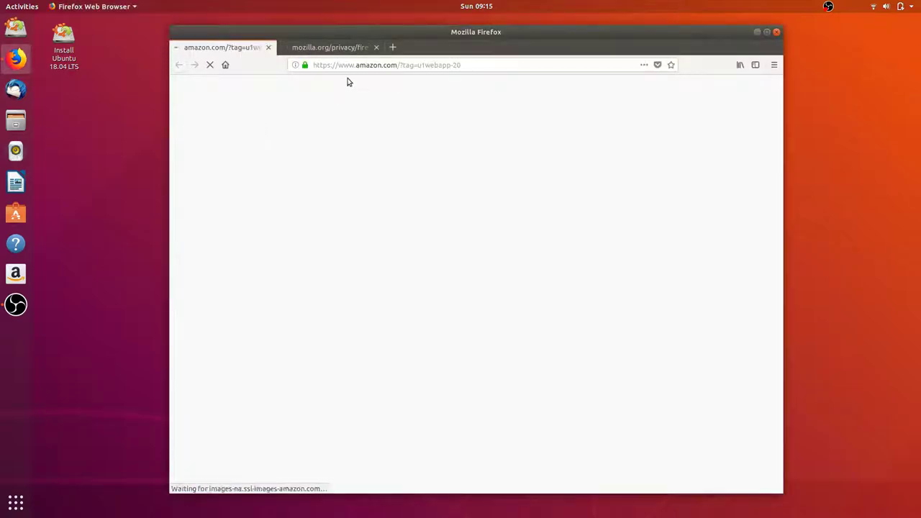
Close the Amazon tab, confirm version 59.0.2 in About Firefox, and quit Firefox.
click(268, 47)
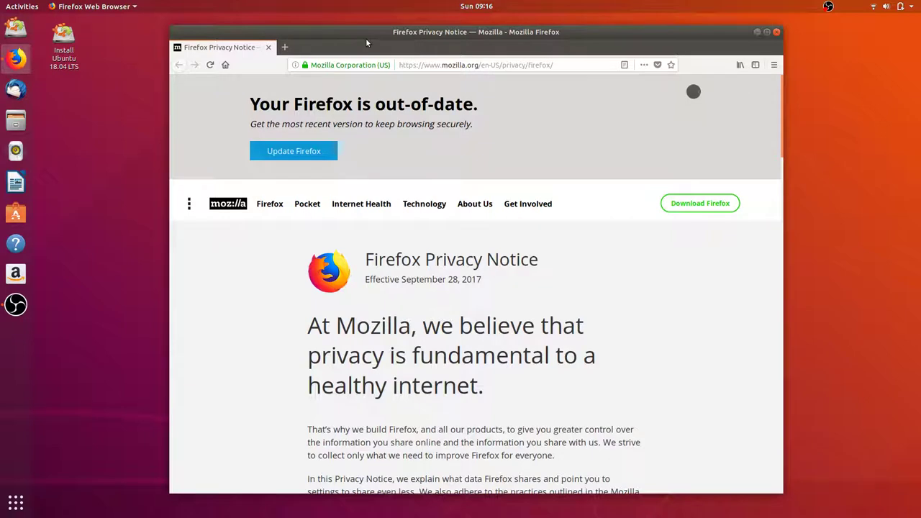
drag(366, 43, 337, 41)
click(745, 63)
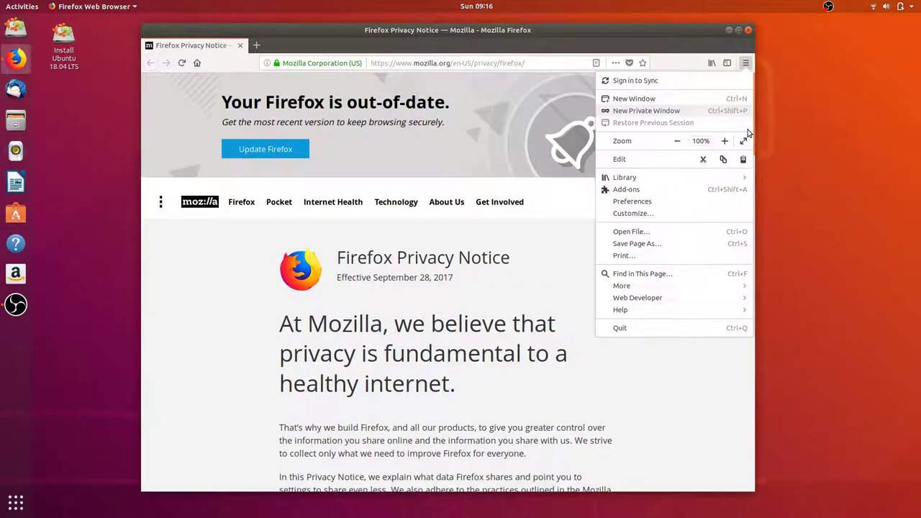
click(651, 311)
click(637, 186)
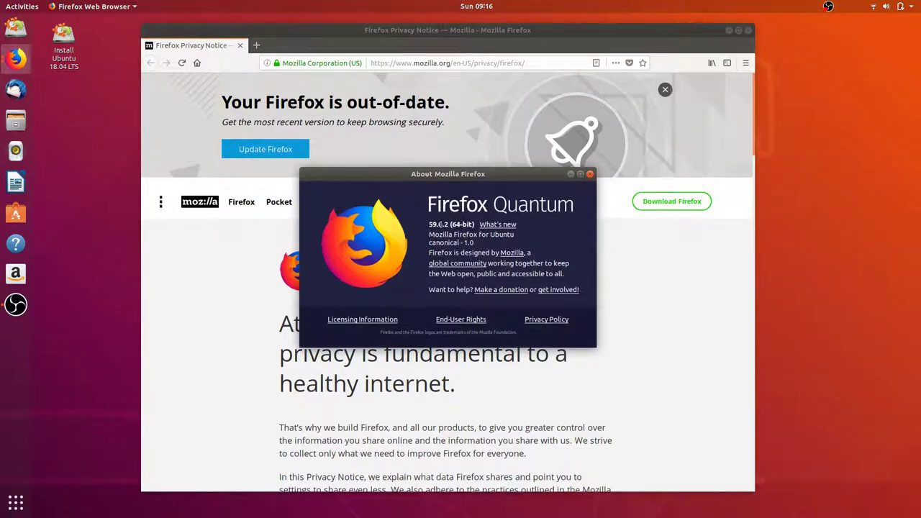
click(590, 174)
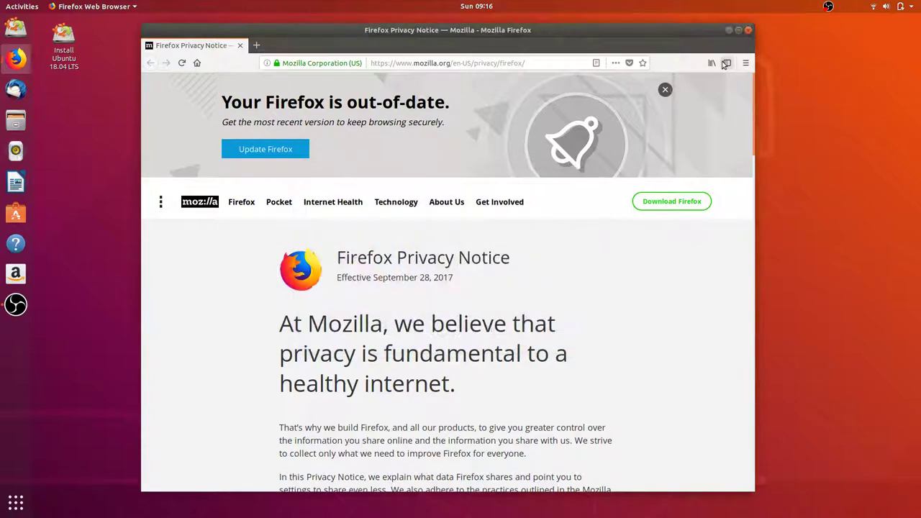
click(747, 31)
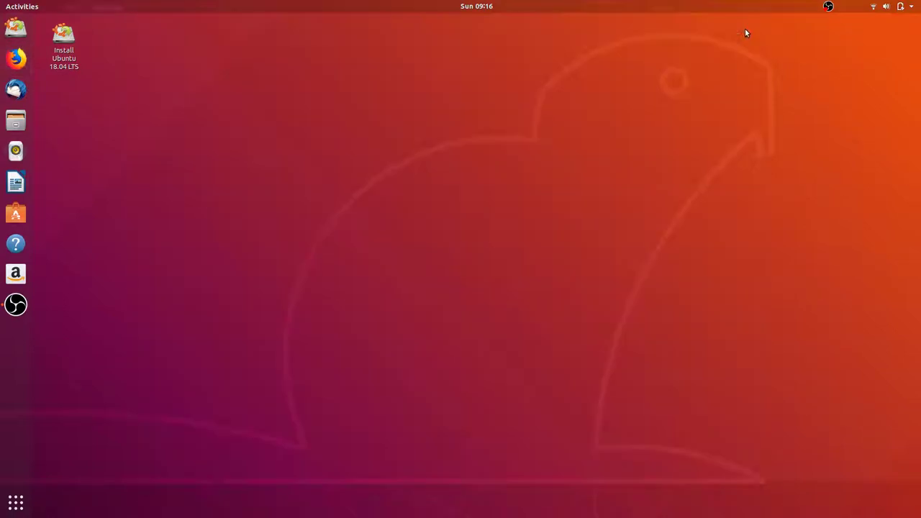
Show OBS Studio's store details from its dock menu, then close Ubuntu Software.
right_click(23, 308)
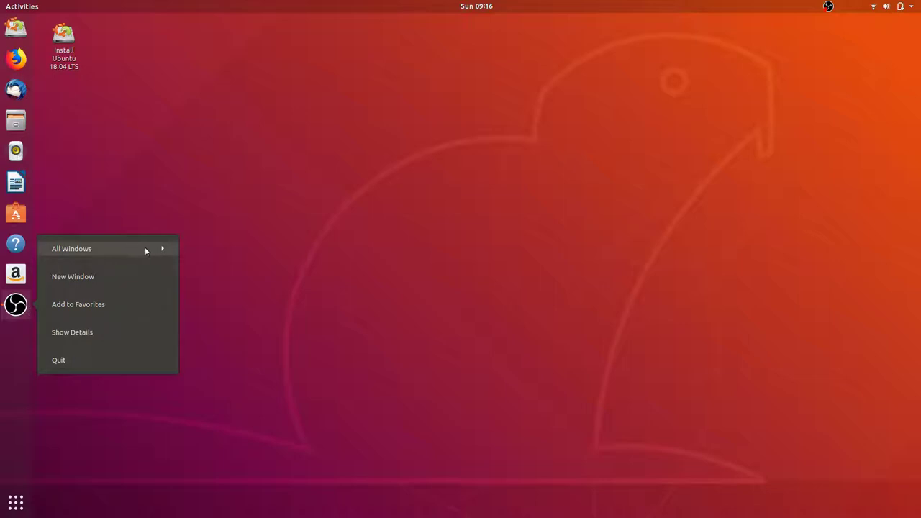
click(78, 336)
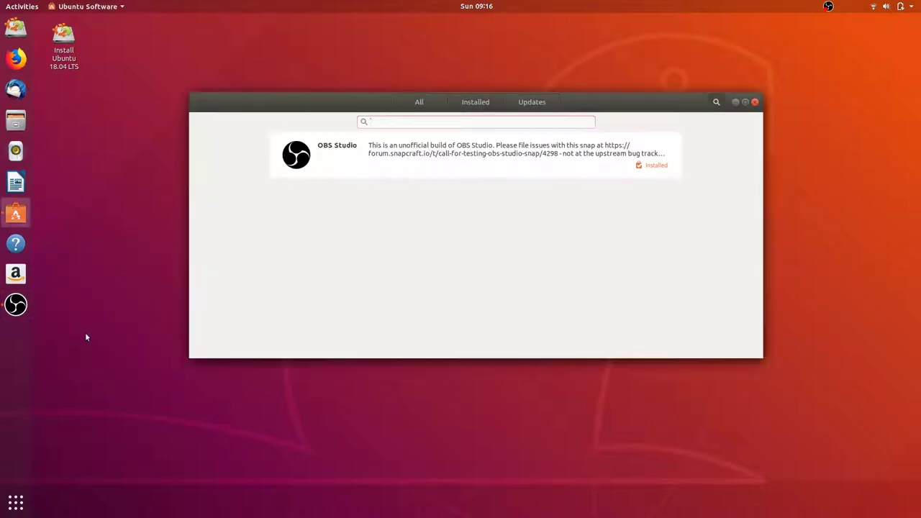
click(755, 102)
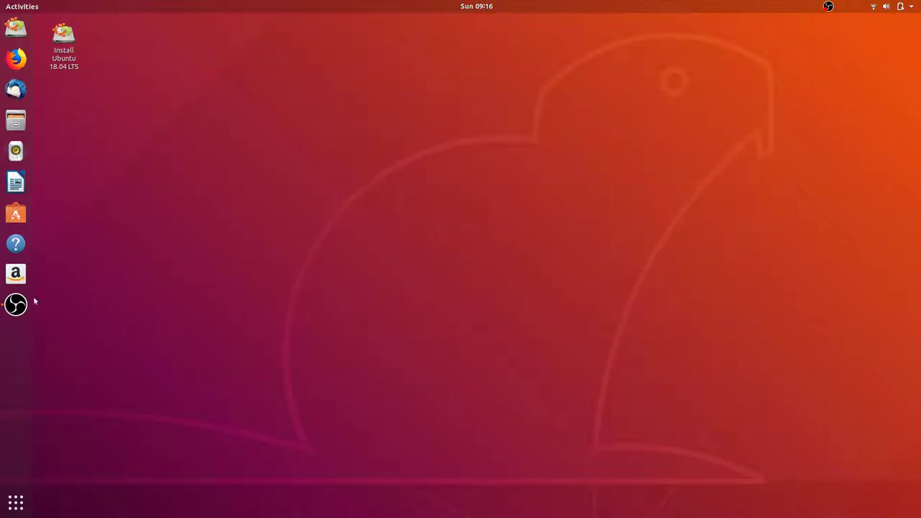
Pin OBS to the dock favorites, check its dock menu, then launch Files.
mouse_move(32, 303)
mouse_down()
mouse_move(16, 335)
mouse_move(57, 308)
mouse_move(17, 309)
mouse_up()
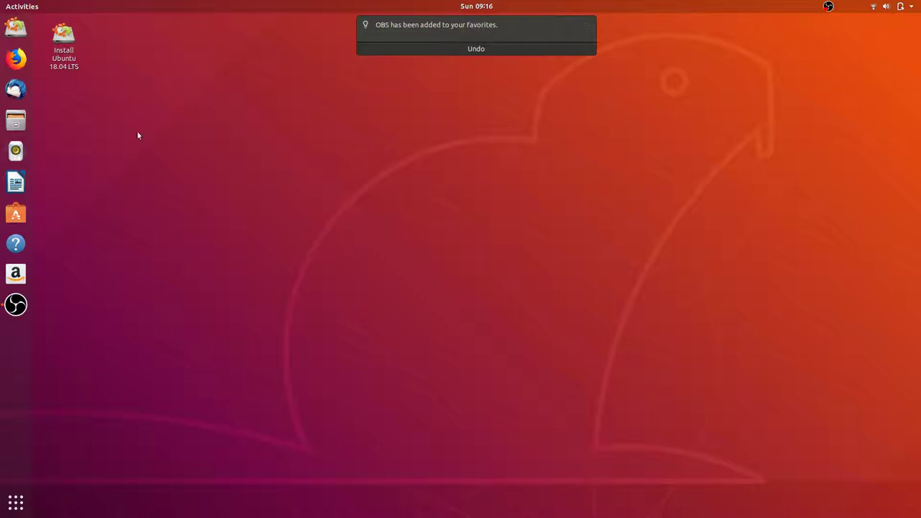
right_click(18, 302)
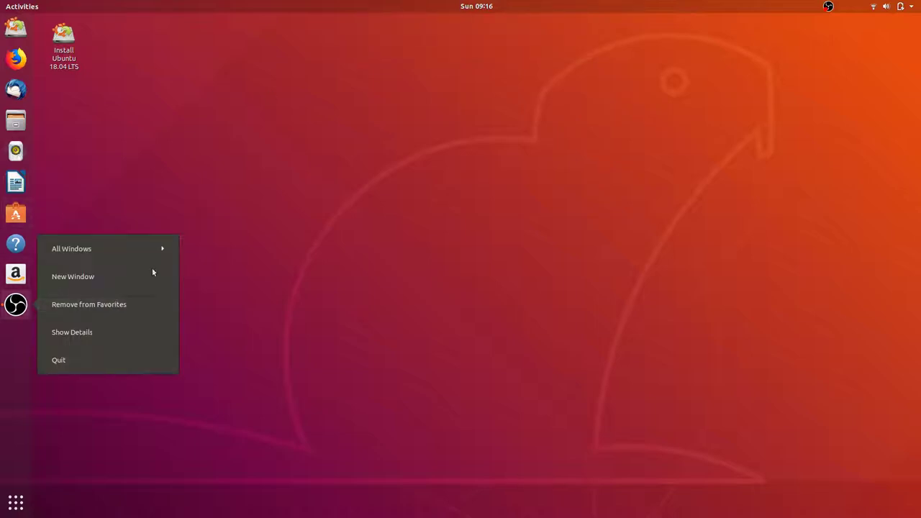
click(340, 231)
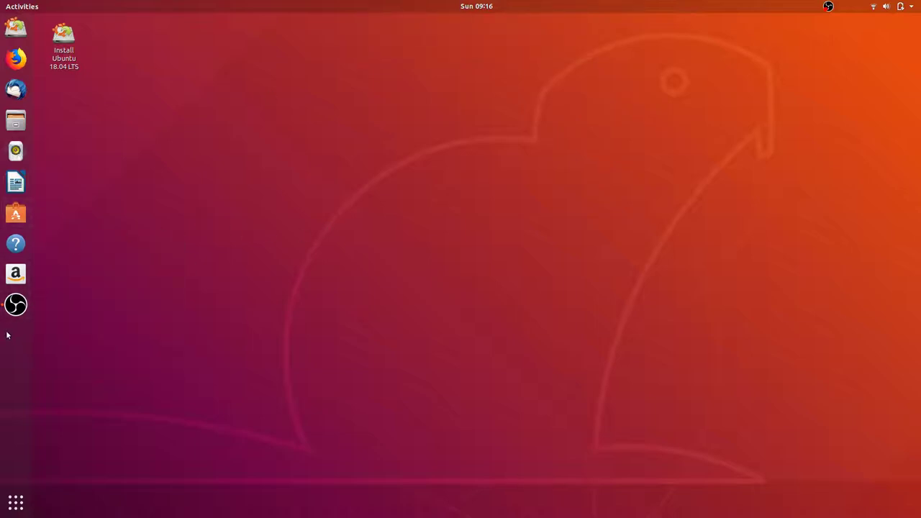
right_click(16, 304)
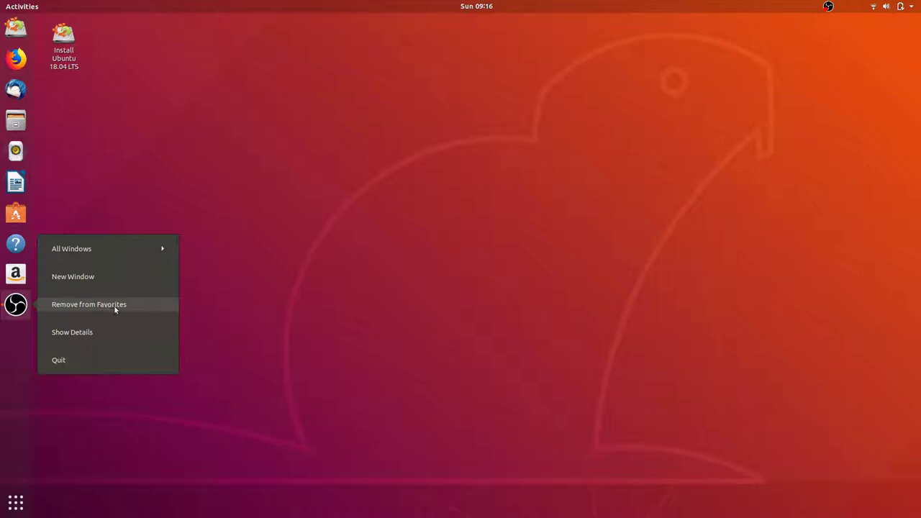
click(270, 169)
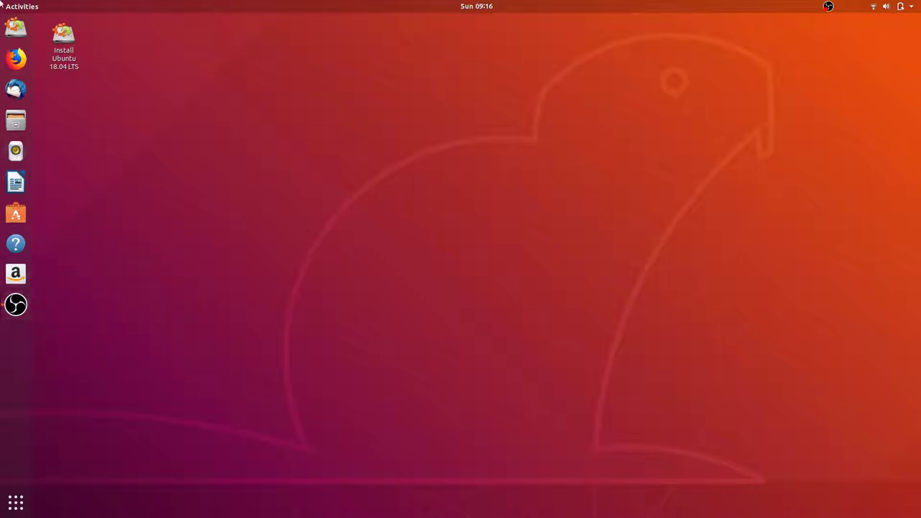
right_click(16, 306)
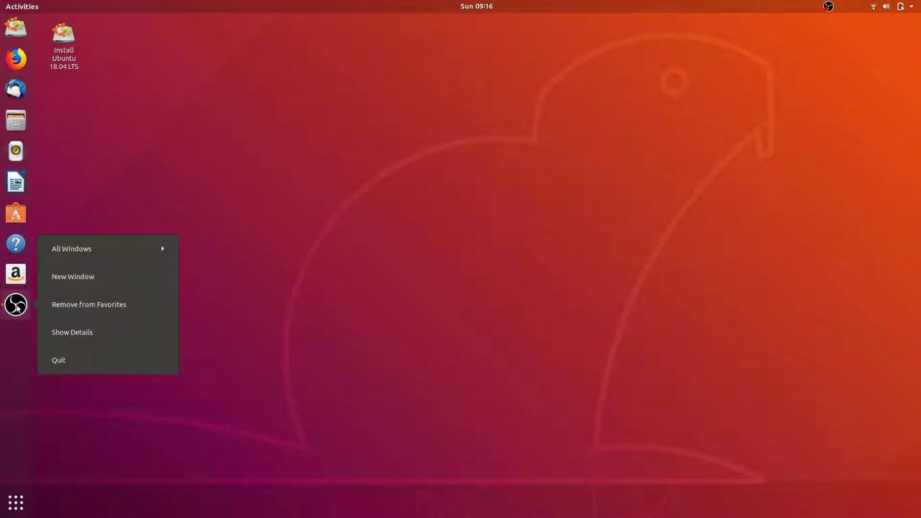
click(416, 143)
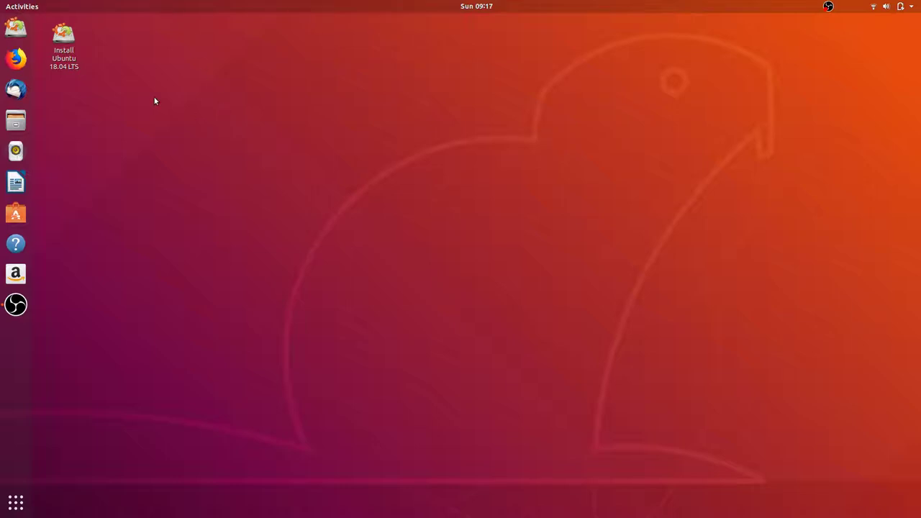
click(16, 120)
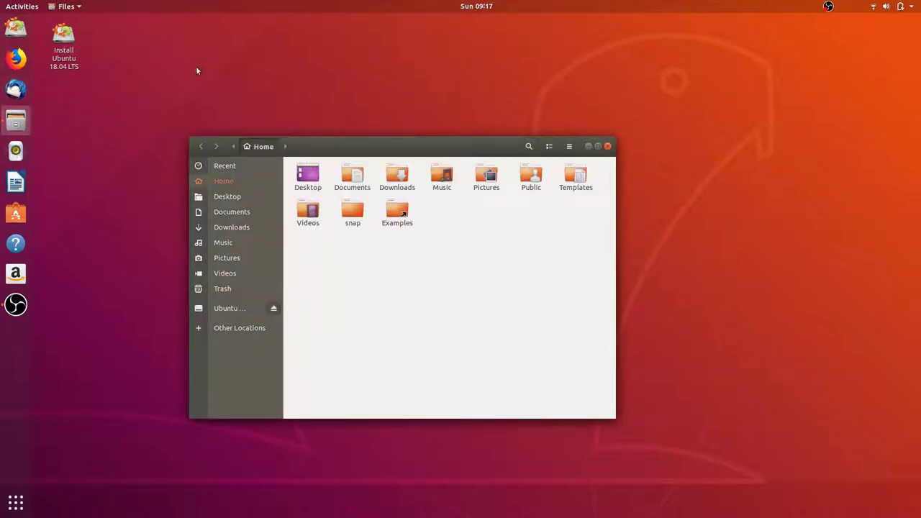
Maximize Files, view its Preferences dialog, then restore the window to normal size.
click(598, 147)
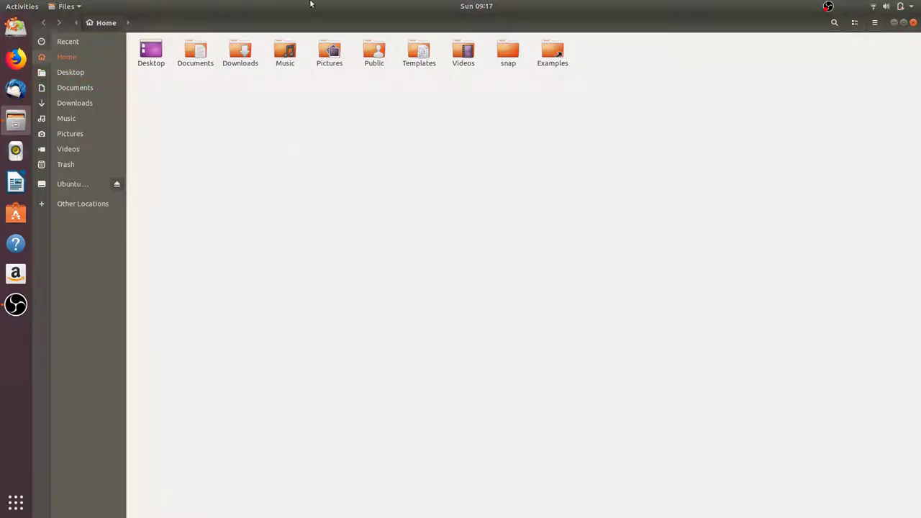
click(6, 5)
click(155, 160)
click(68, 8)
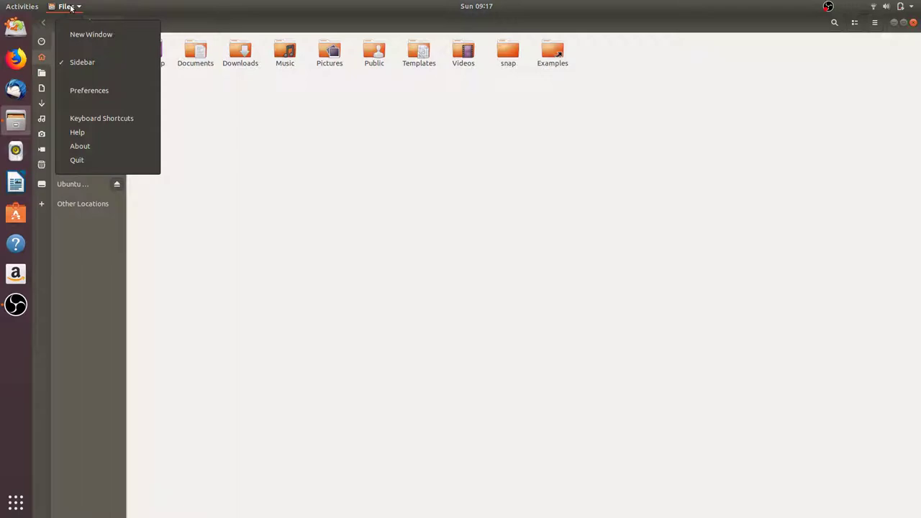
click(70, 7)
click(69, 7)
click(90, 90)
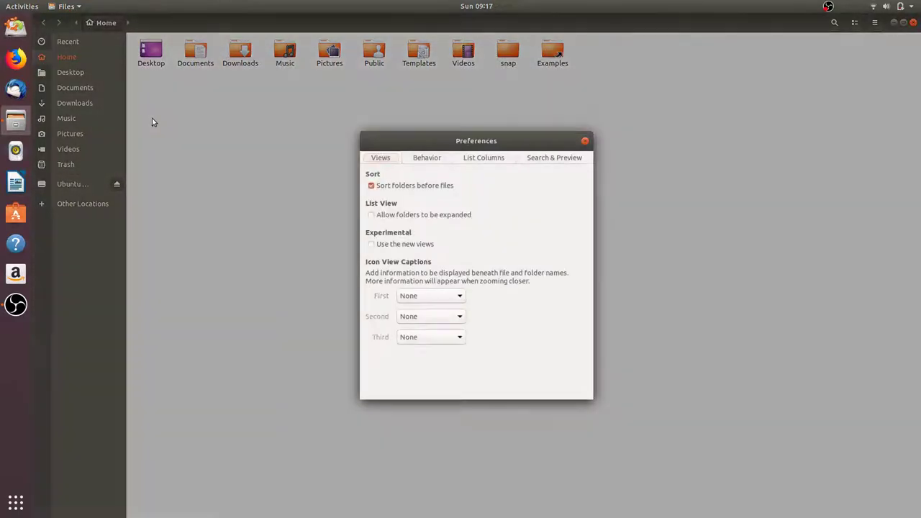
click(585, 141)
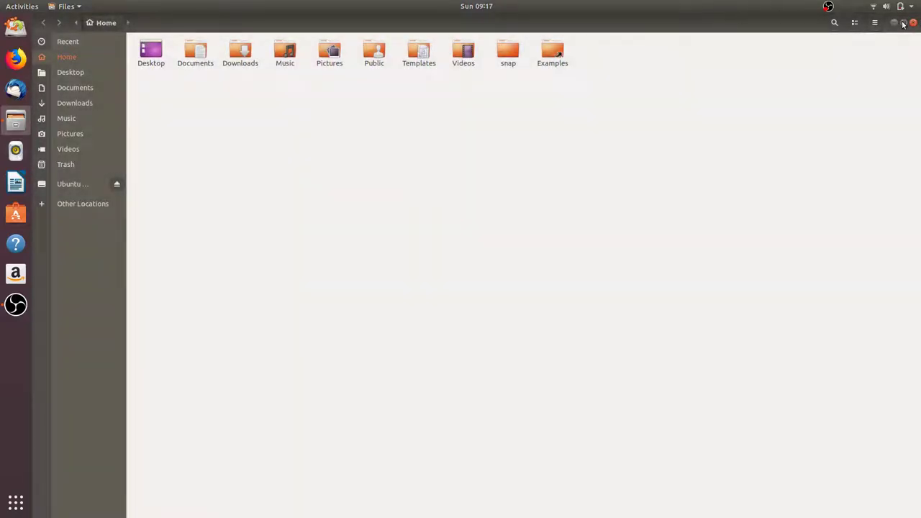
click(904, 22)
Close Files, dismiss the desktop context menu, and open the full application grid.
click(607, 146)
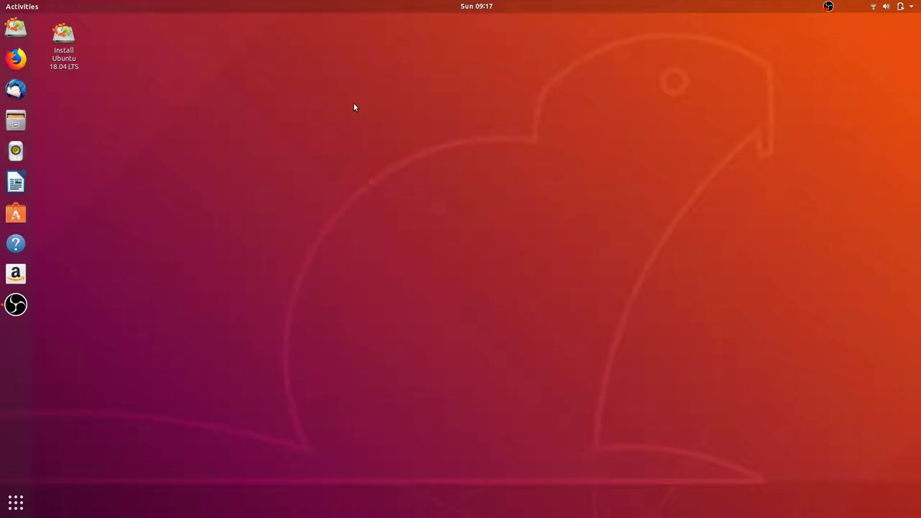
right_click(353, 105)
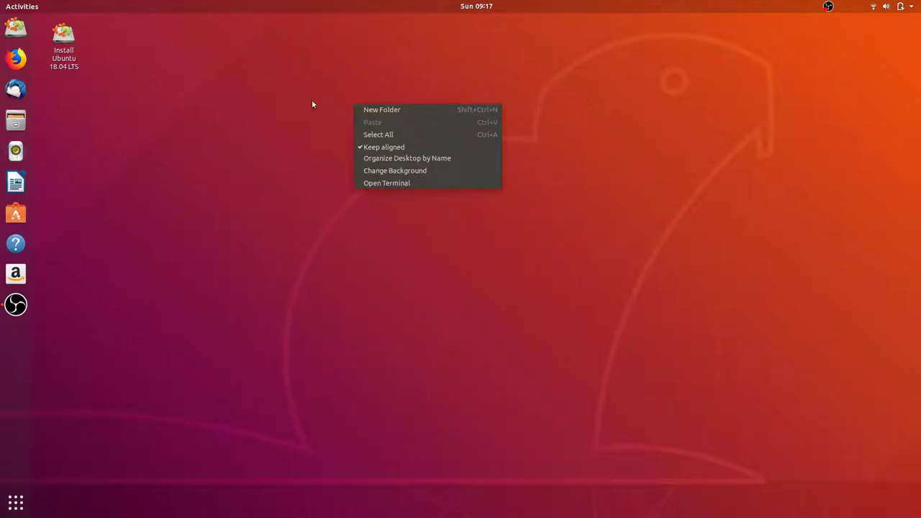
click(205, 79)
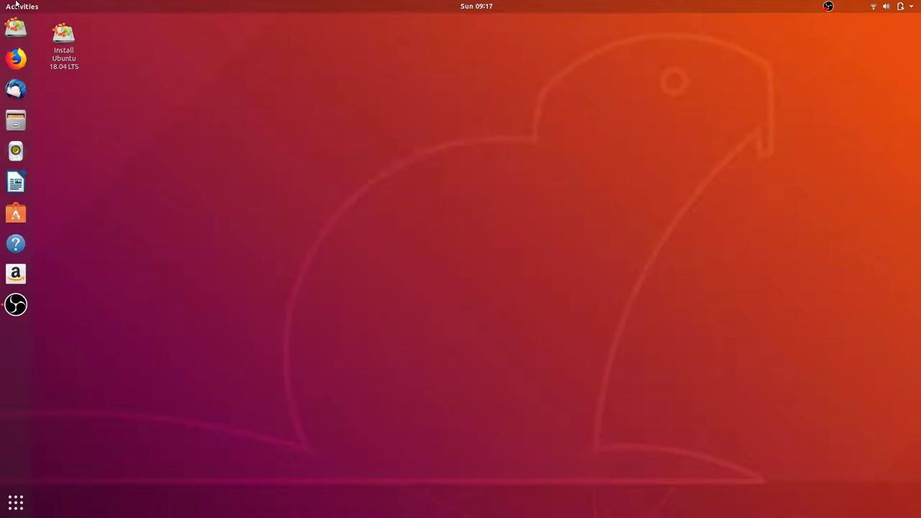
click(14, 511)
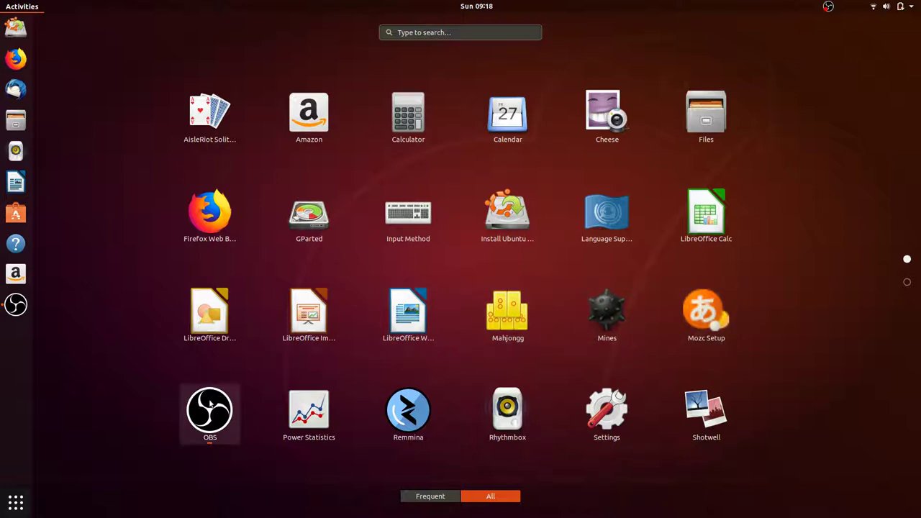
Launch Remmina, keep the RDP protocol, and cancel a new connection without saving.
click(381, 413)
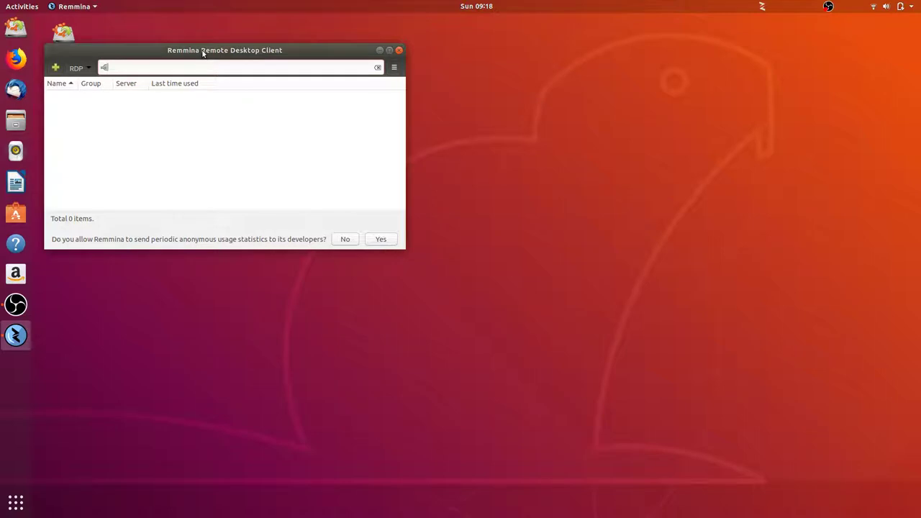
drag(203, 52, 221, 73)
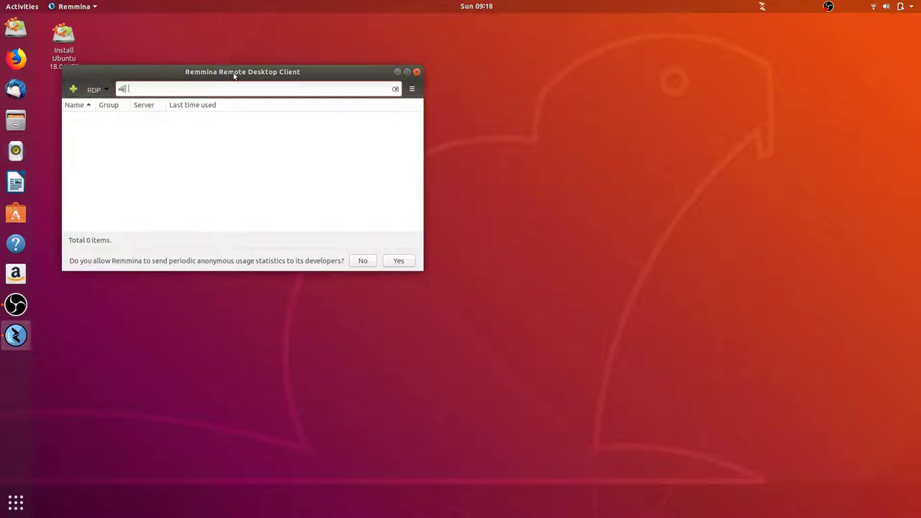
click(99, 90)
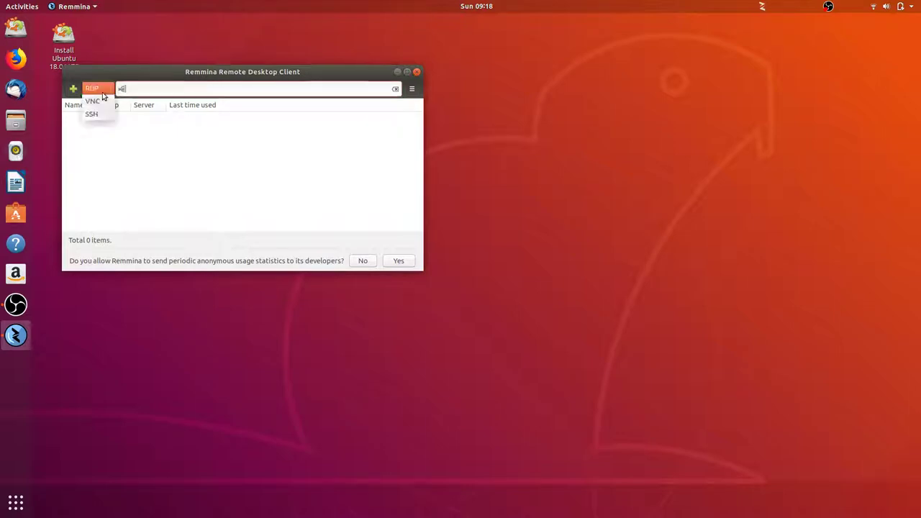
click(70, 95)
click(73, 92)
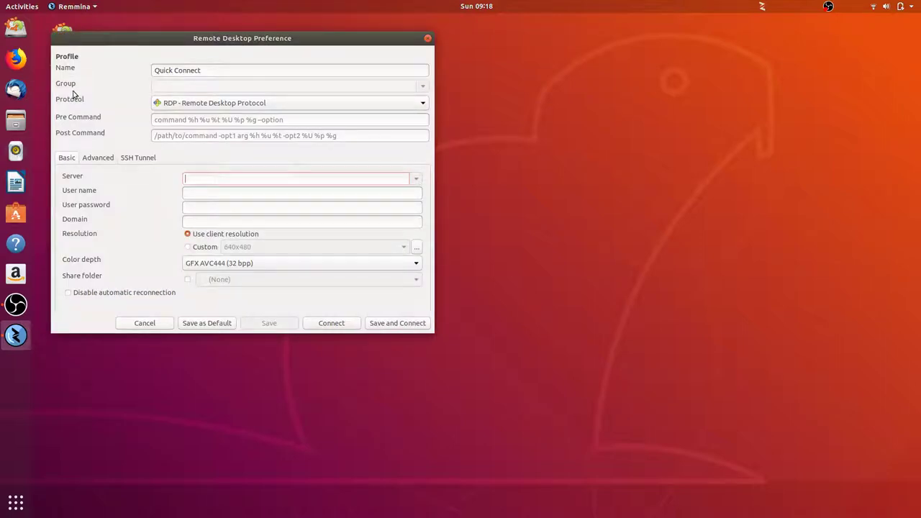
click(428, 38)
drag(261, 74, 270, 104)
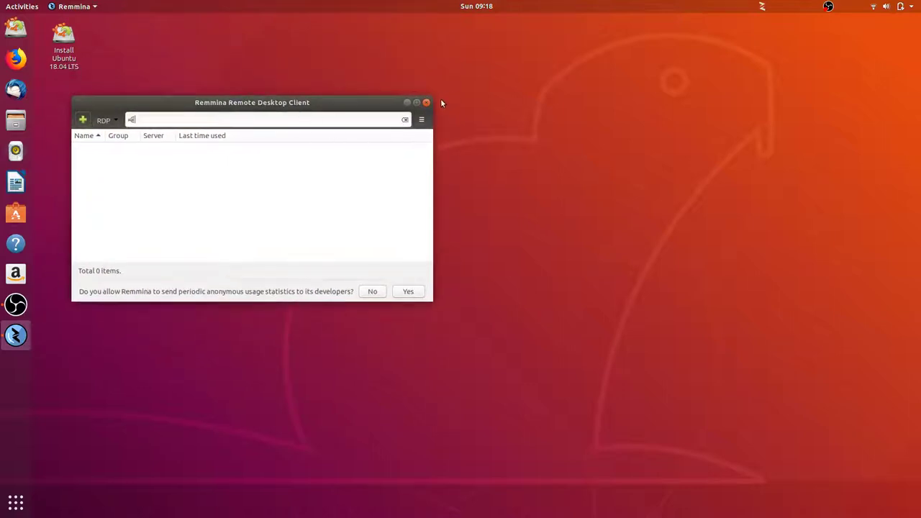
drag(252, 103, 352, 171)
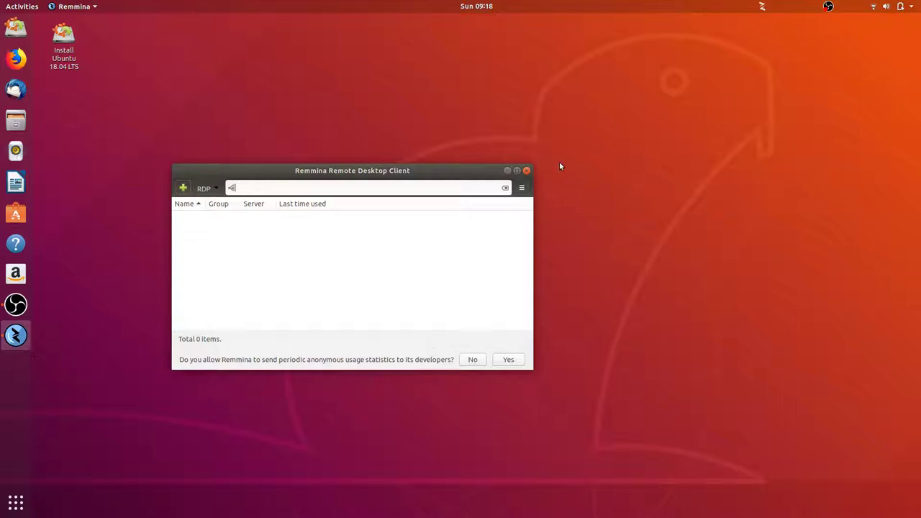
Close the Remmina main window, then view and close its Preferences from the top bar.
click(526, 171)
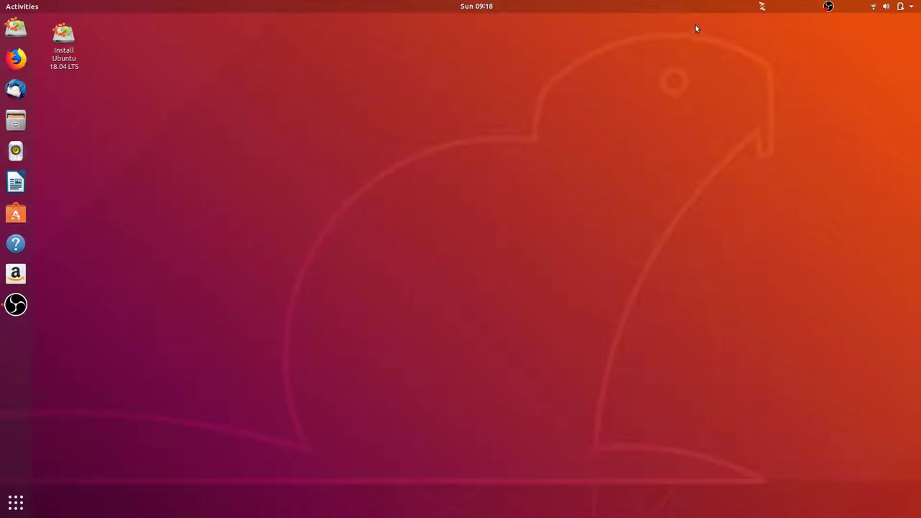
click(763, 8)
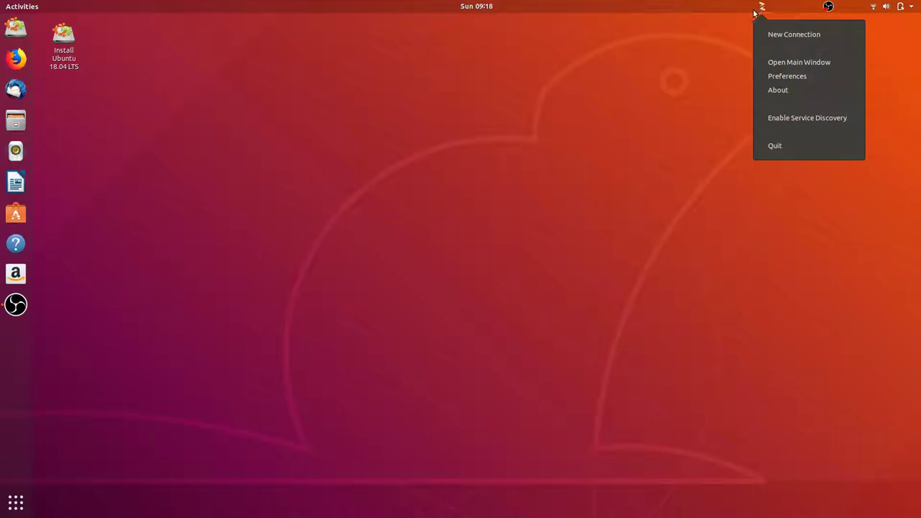
click(775, 76)
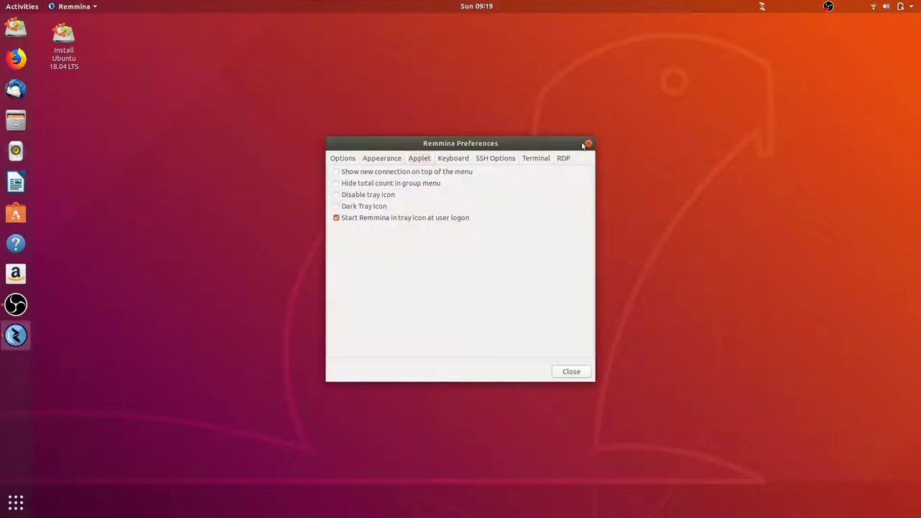
click(589, 143)
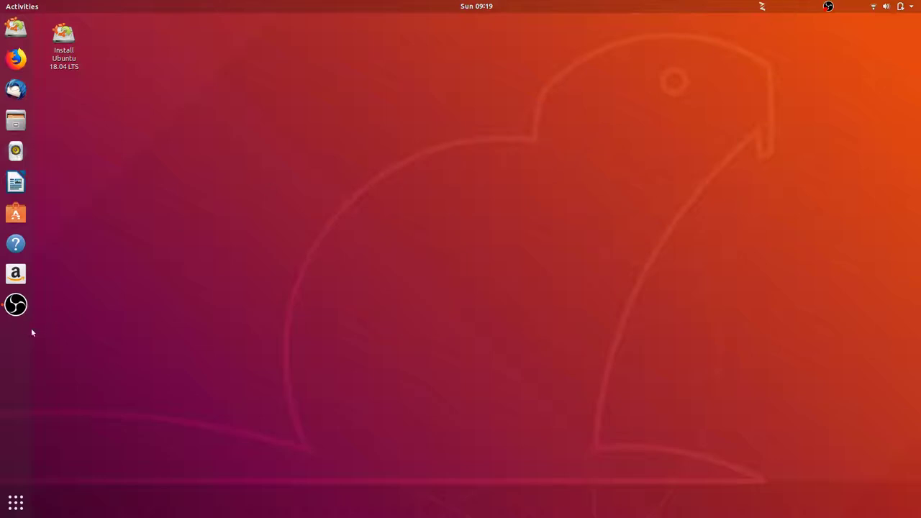
click(16, 502)
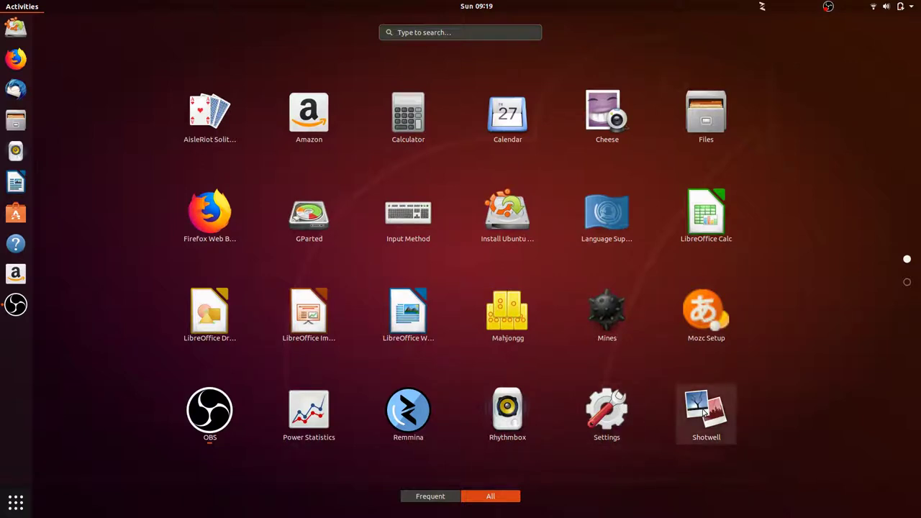
scroll(703, 411, down, 1)
scroll(704, 413, up, 1)
scroll(702, 410, down, 1)
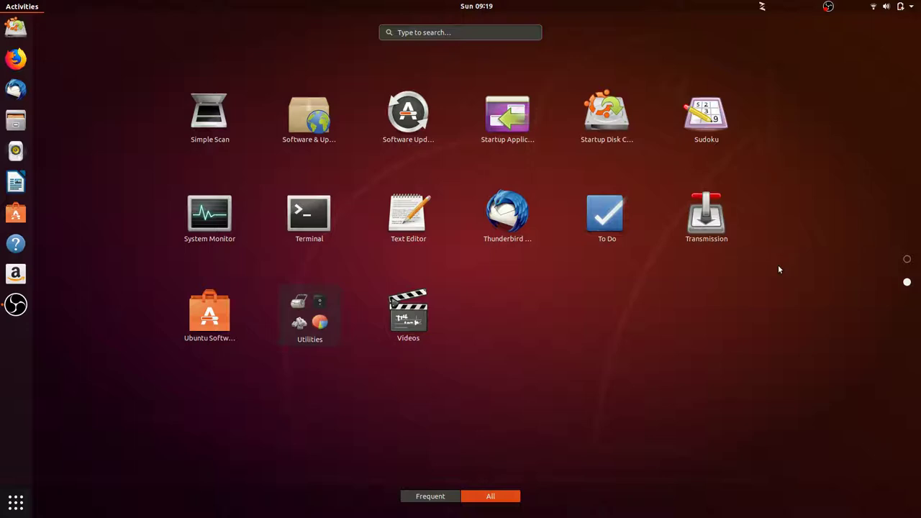
key(Escape)
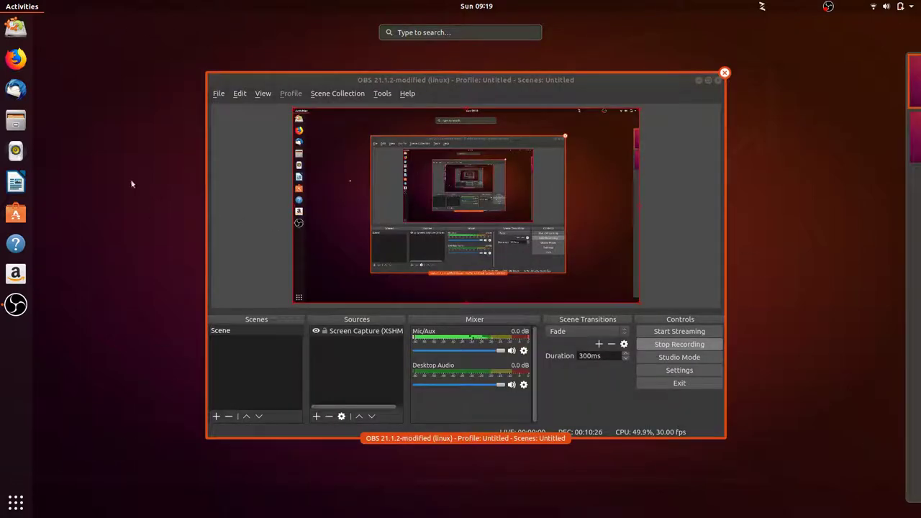
click(299, 82)
click(653, 55)
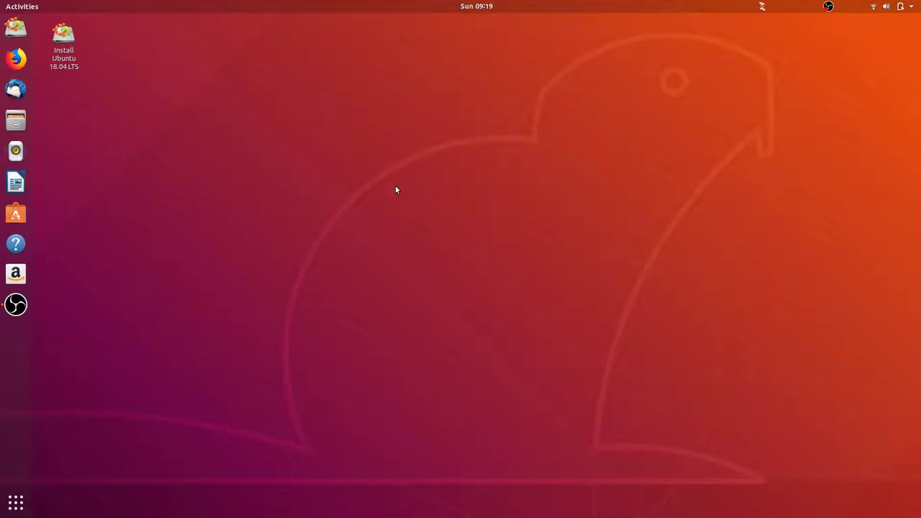
Open a new terminal window, reposition it, and hide then restore its menu bar.
key(ctrl+alt+t)
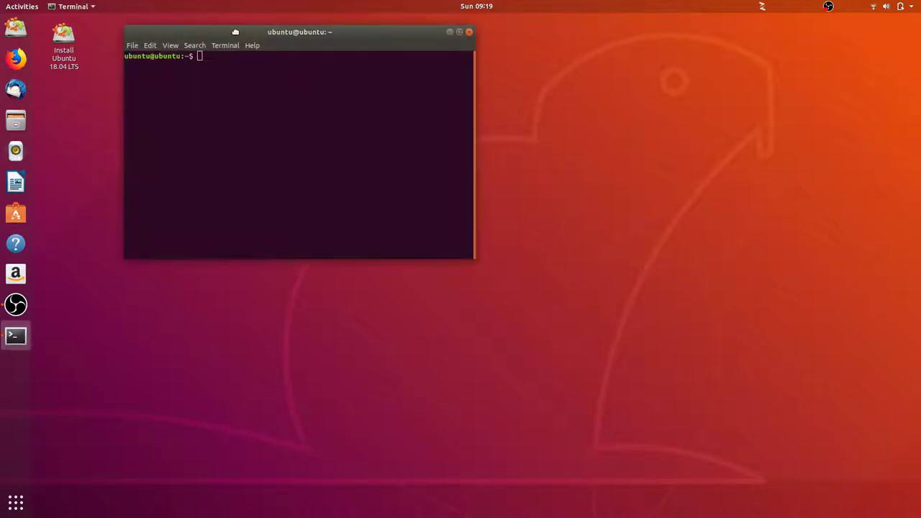
drag(252, 42, 374, 156)
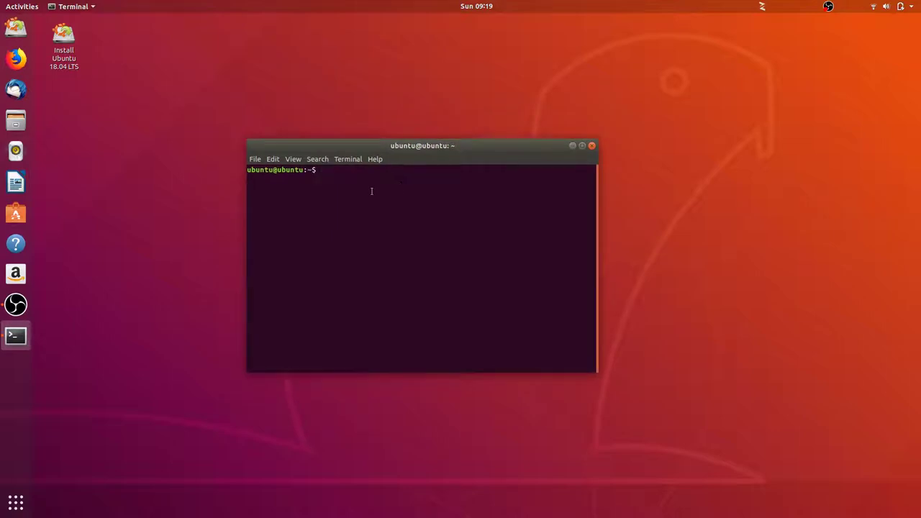
right_click(344, 186)
click(382, 157)
drag(407, 149, 310, 110)
right_click(283, 172)
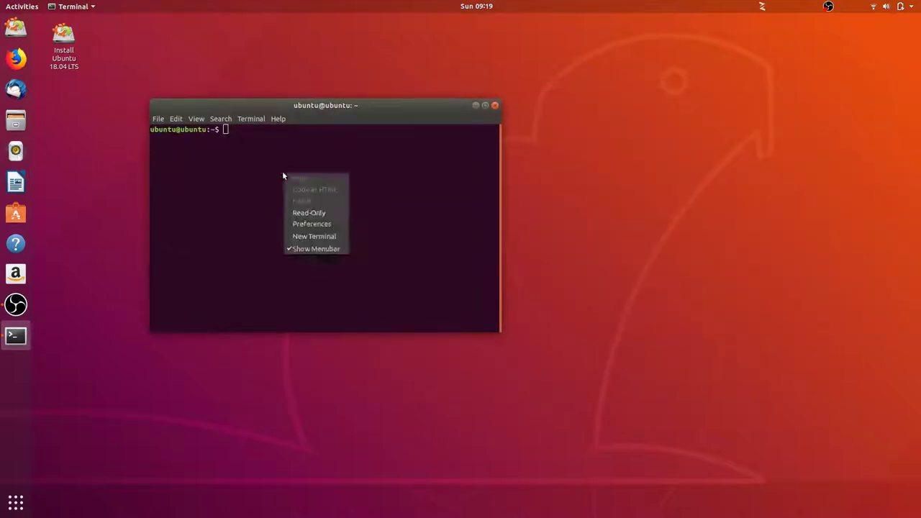
click(307, 248)
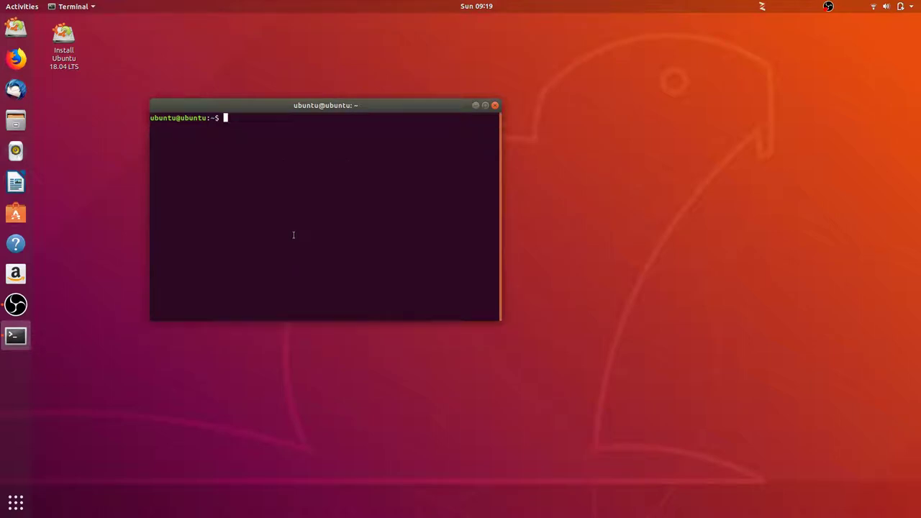
right_click(274, 209)
click(306, 287)
In the Unnamed profile's Colors, disable system-theme transparency and make the background slightly transparent.
right_click(237, 153)
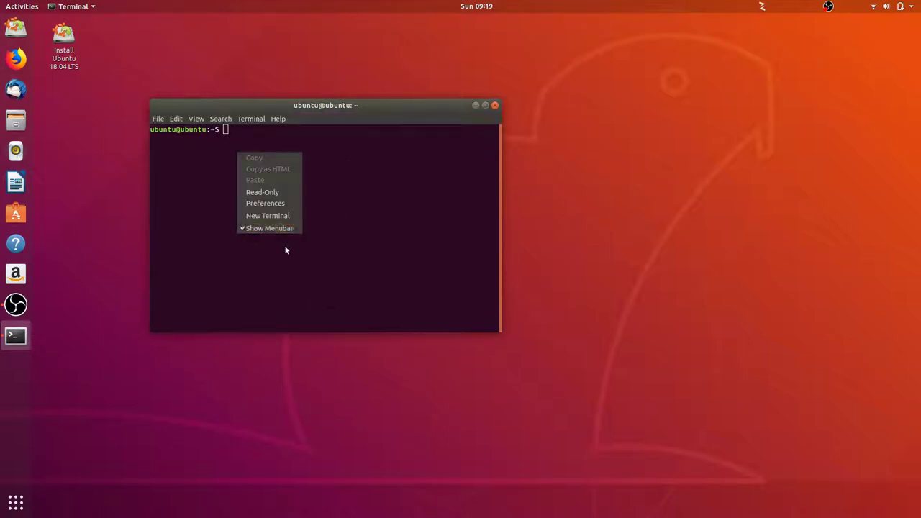
click(265, 204)
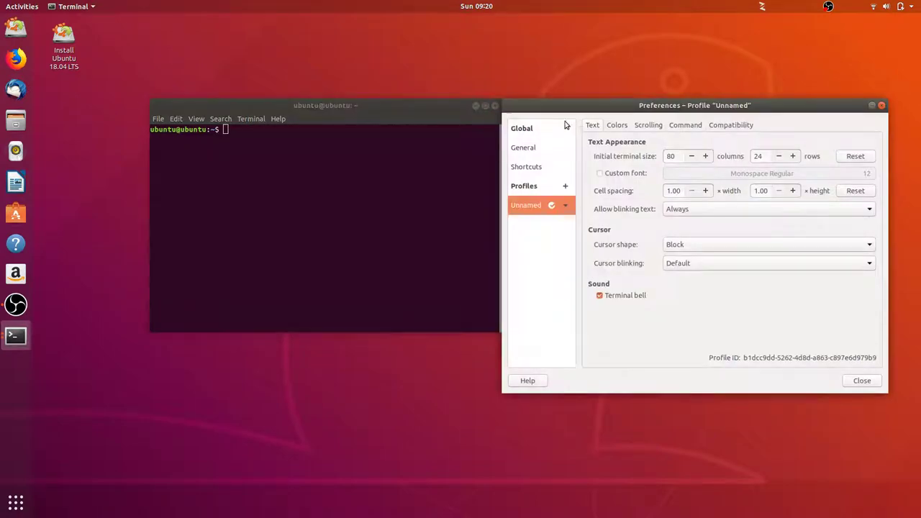
click(617, 126)
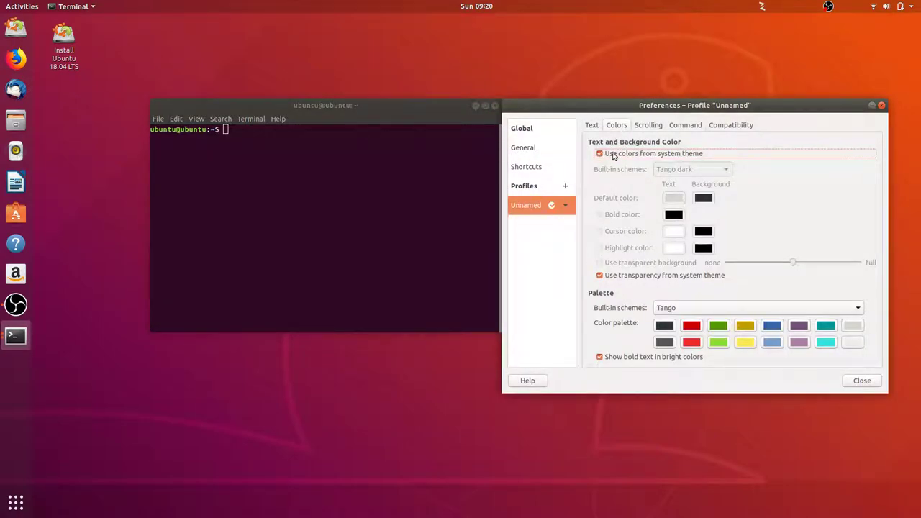
click(600, 153)
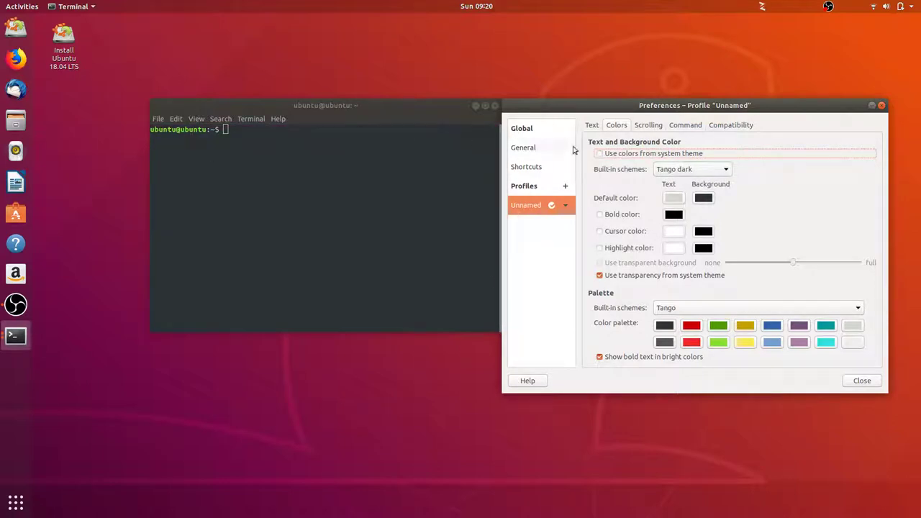
click(599, 154)
click(600, 274)
drag(792, 263, 749, 266)
click(882, 106)
drag(385, 105, 410, 136)
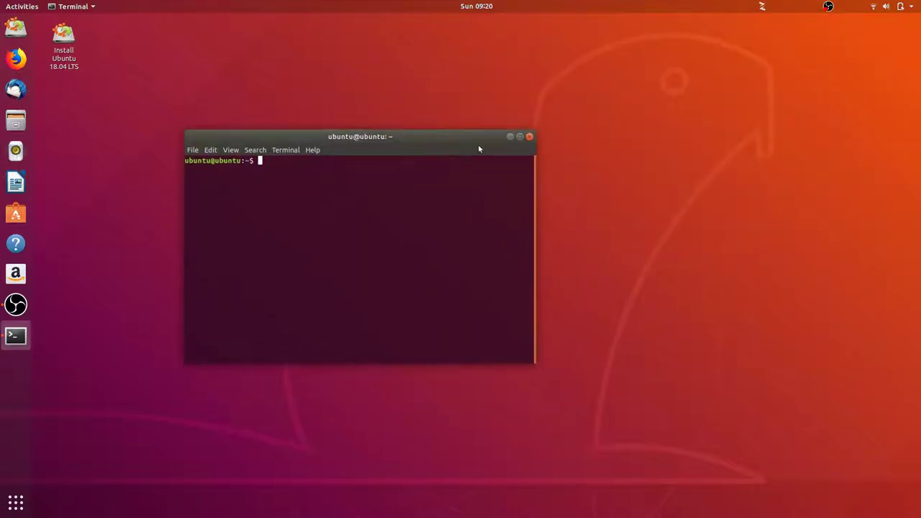
Close the terminal and launch Settings from a 'settin' application search.
click(529, 137)
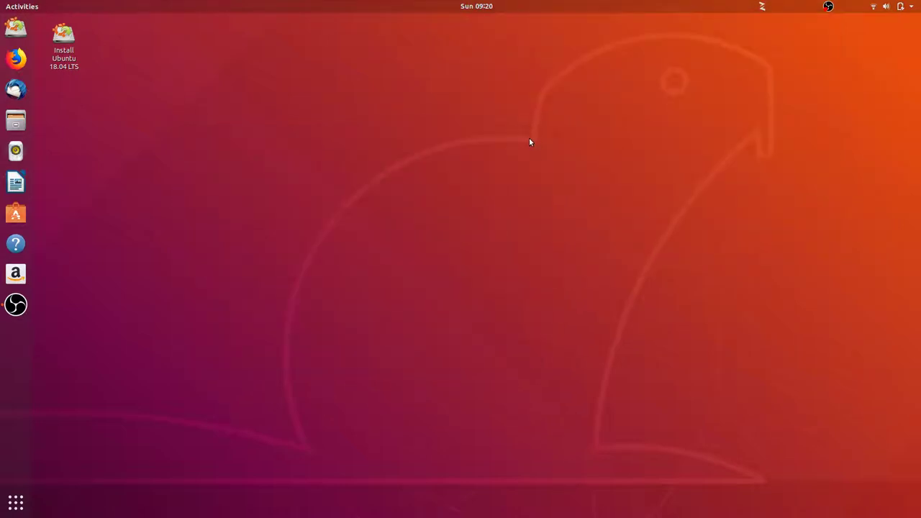
click(14, 501)
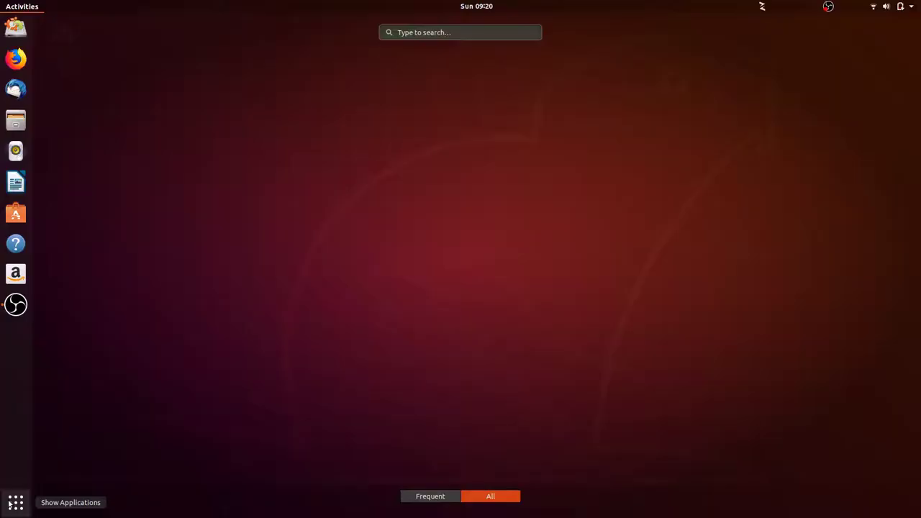
text(settin)
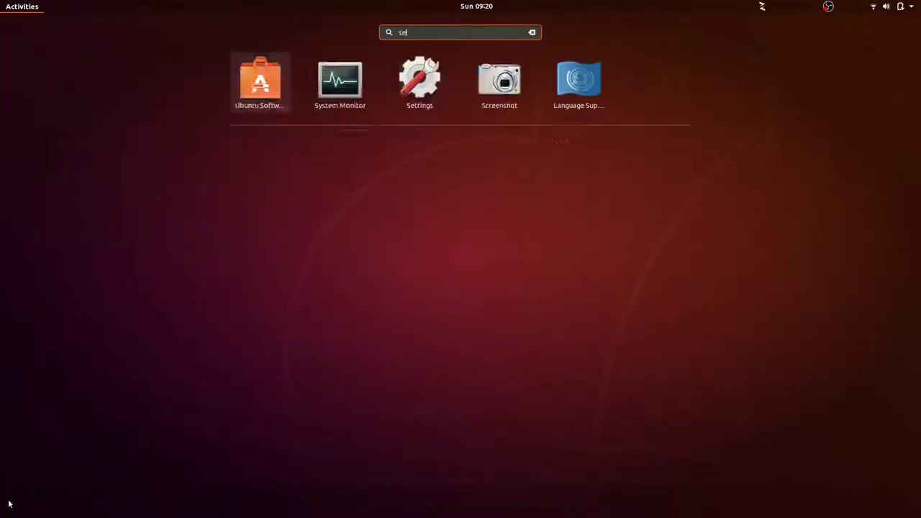
click(423, 80)
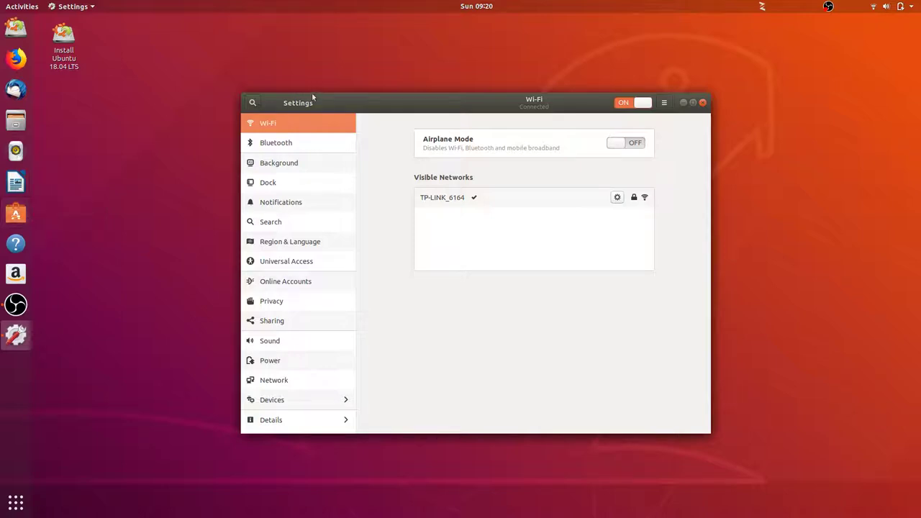
Reposition the Settings window and switch to the Bluetooth panel.
drag(327, 108, 317, 131)
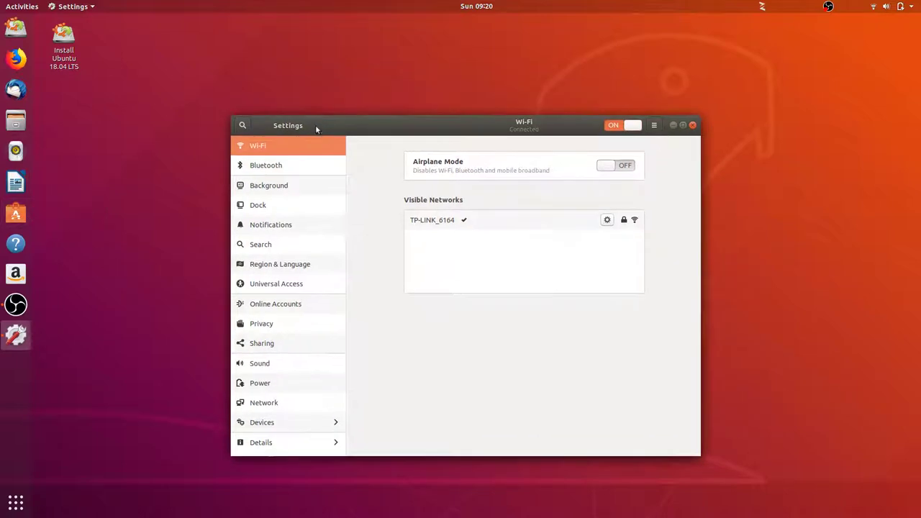
click(266, 171)
drag(288, 130, 159, 129)
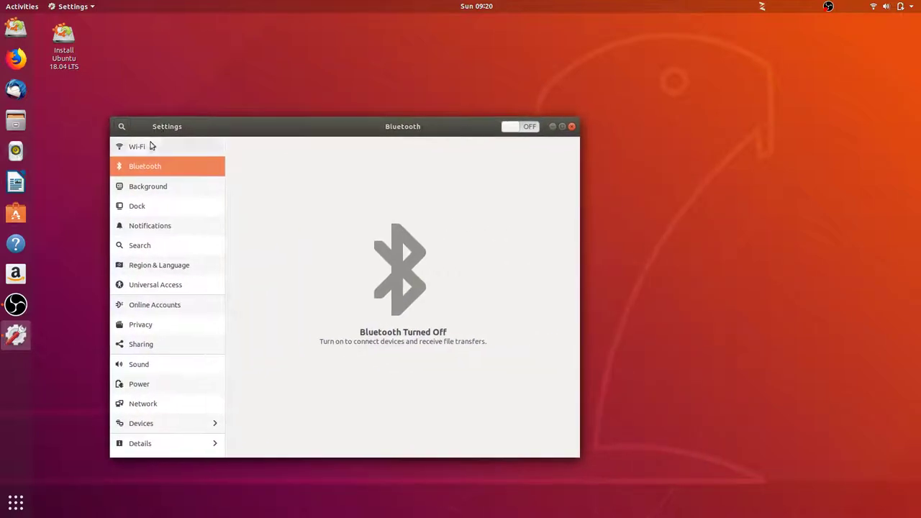
Set the desktop wallpaper to the pool photo from the Background panel.
click(163, 187)
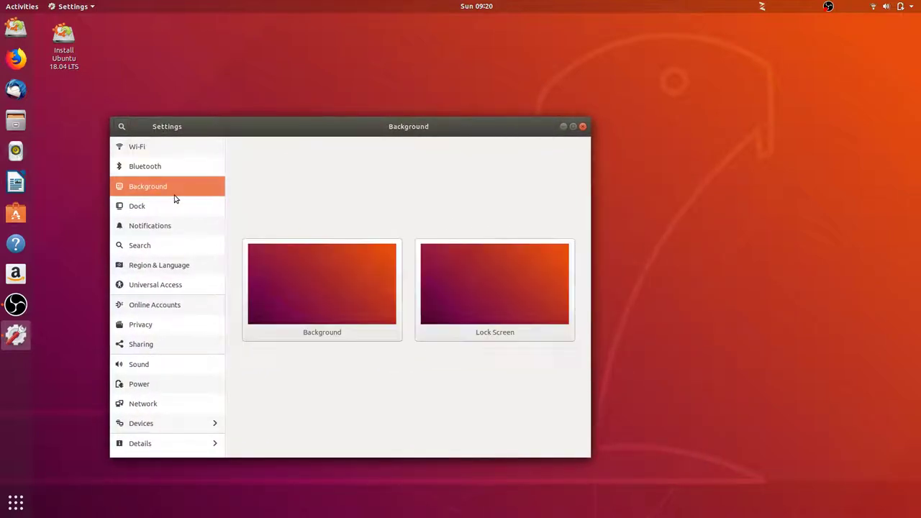
click(272, 275)
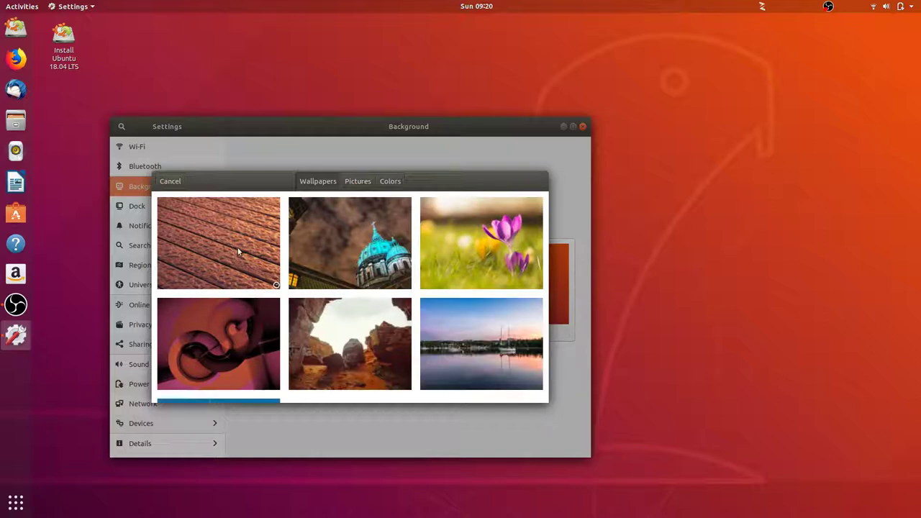
scroll(273, 246, down, 3)
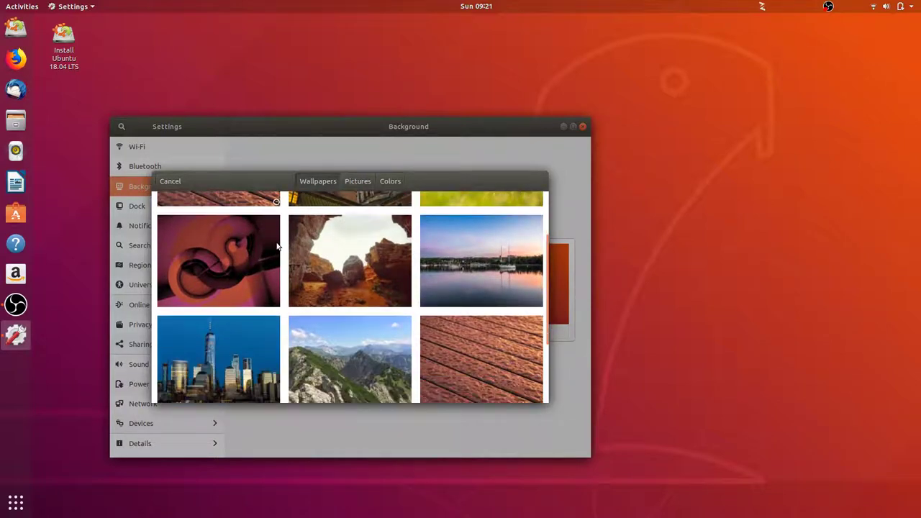
scroll(277, 247, down, 3)
scroll(276, 247, up, 1)
scroll(276, 247, down, 2)
scroll(277, 247, down, 1)
click(276, 248)
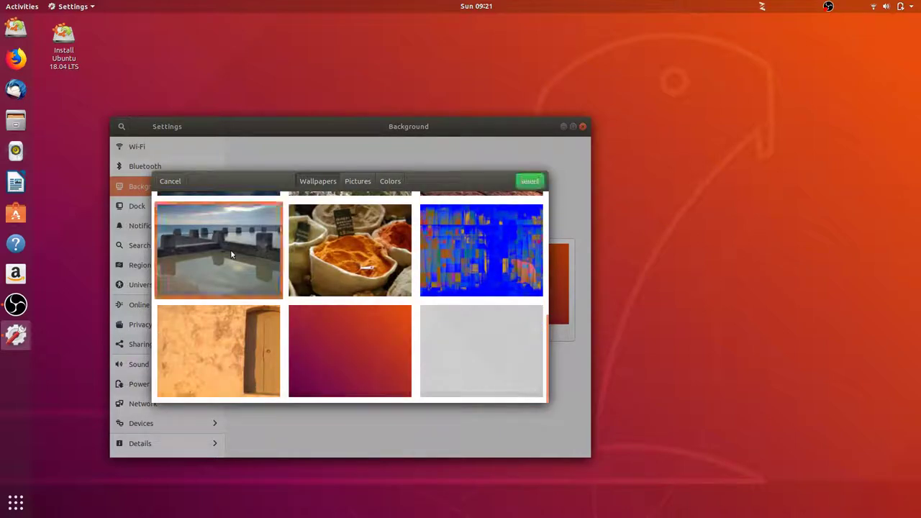
click(529, 181)
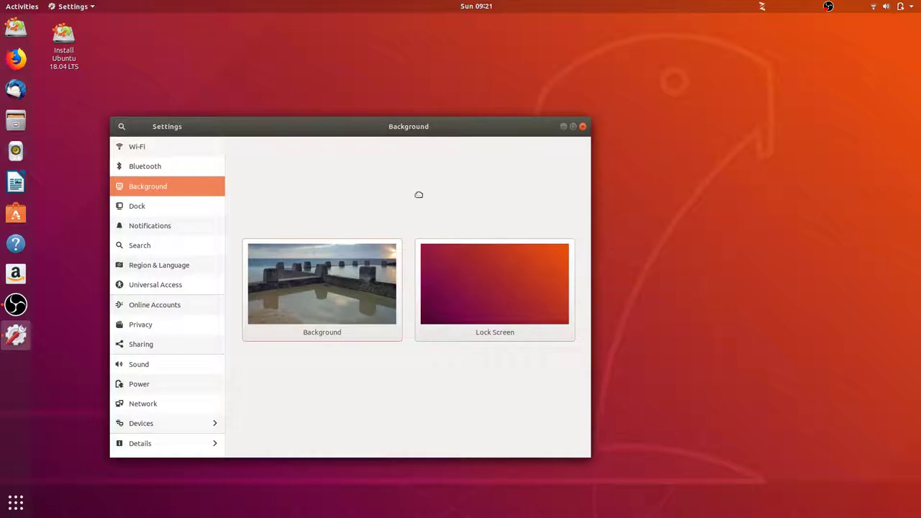
drag(419, 195, 662, 140)
Replace the desktop wallpaper with the mountain ridge photo.
click(580, 316)
scroll(583, 319, down, 5)
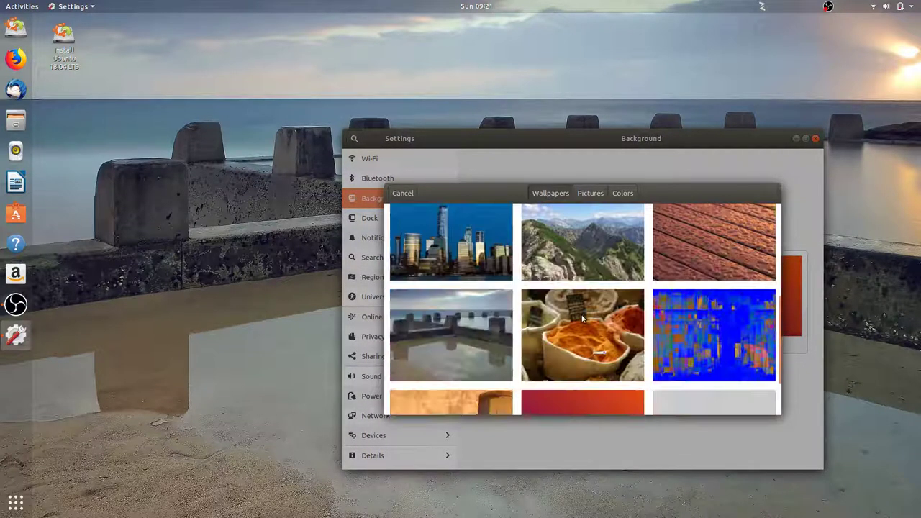
scroll(585, 316, down, 2)
scroll(582, 315, up, 5)
click(600, 373)
click(761, 193)
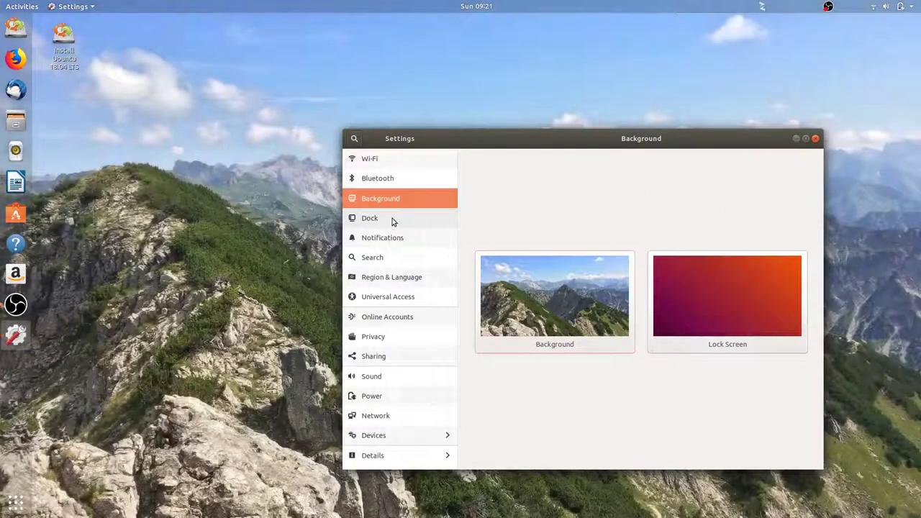
Shrink the dock icons to size 30, keeping the dock on the Samsung display.
click(393, 219)
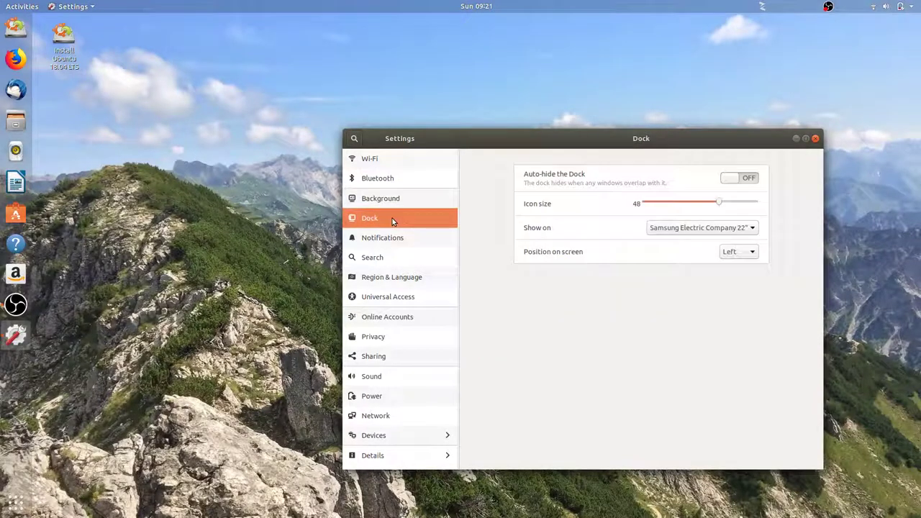
click(687, 204)
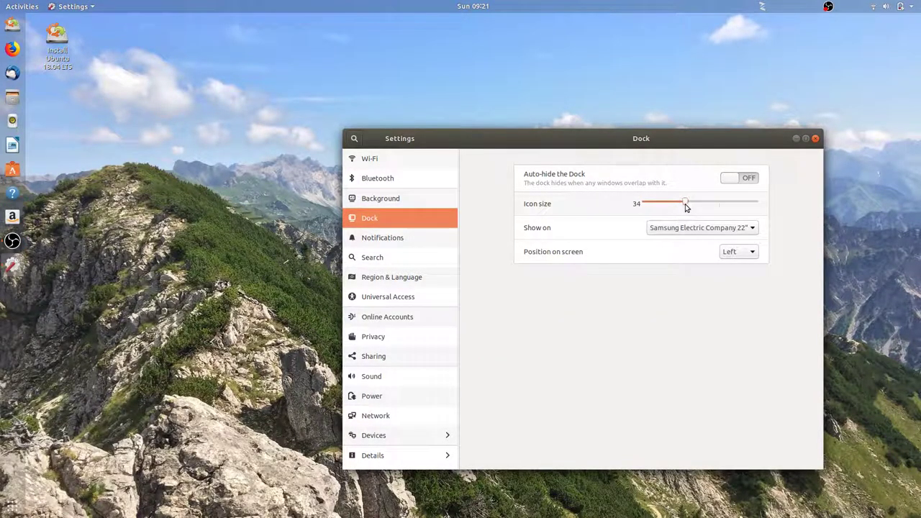
mouse_move(685, 207)
mouse_down()
mouse_move(660, 214)
mouse_move(681, 207)
mouse_up()
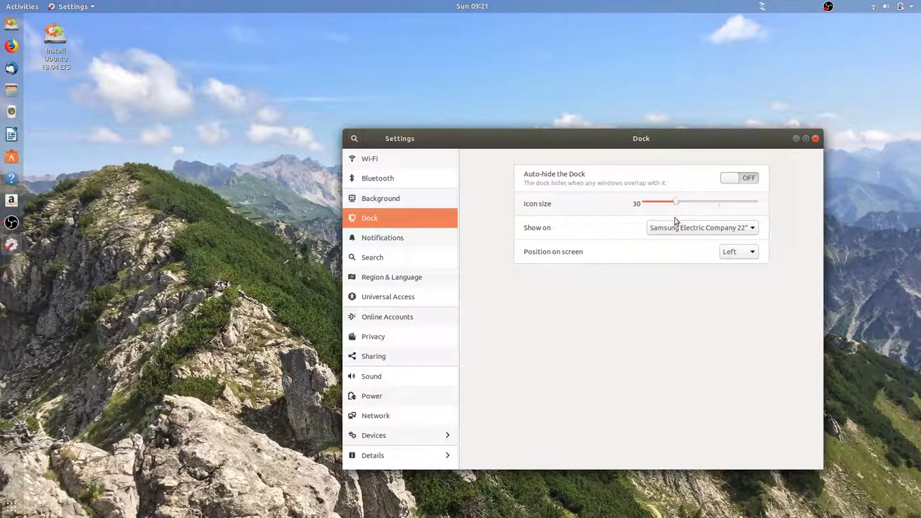
click(668, 229)
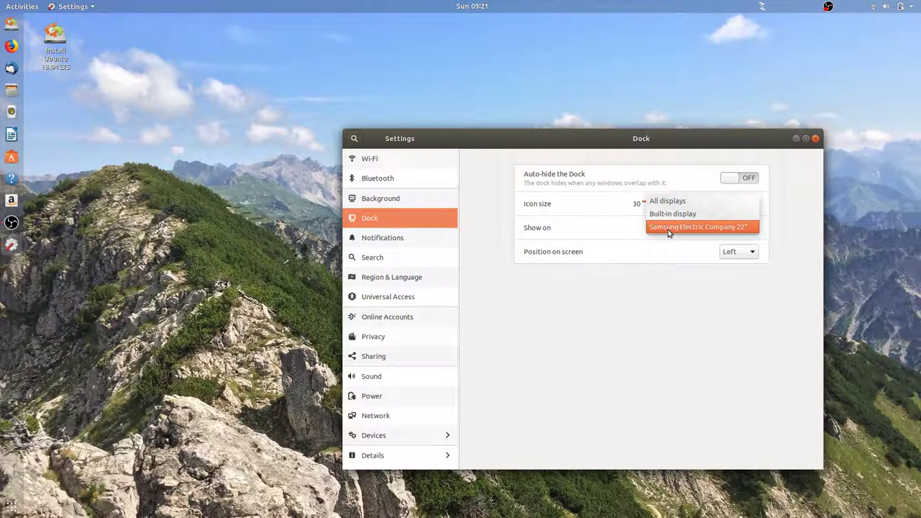
click(667, 228)
Try the dock at the bottom, return it to Left, turn on auto-hide, and maximize Settings.
click(734, 251)
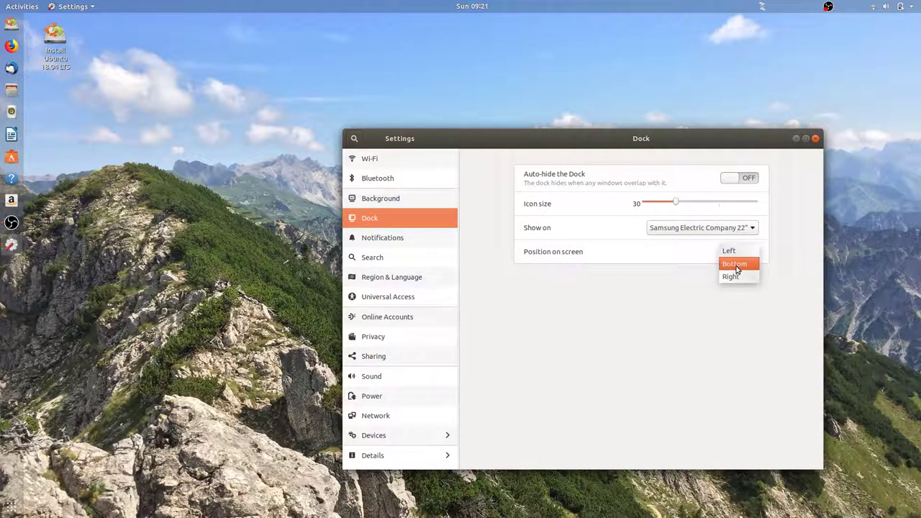
click(735, 264)
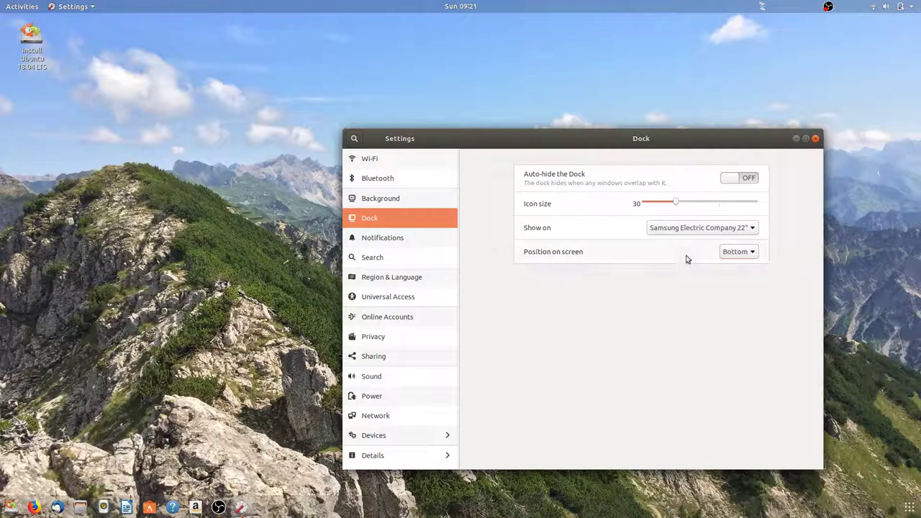
click(740, 254)
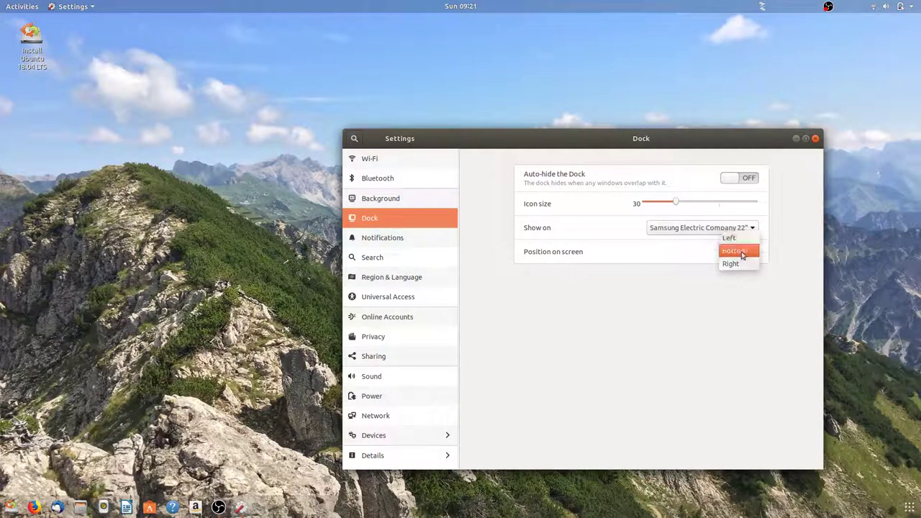
click(743, 245)
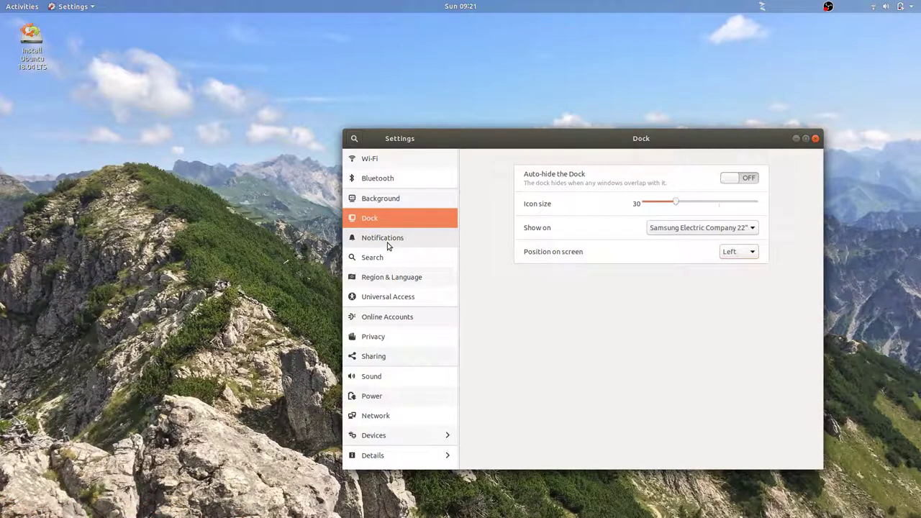
click(731, 179)
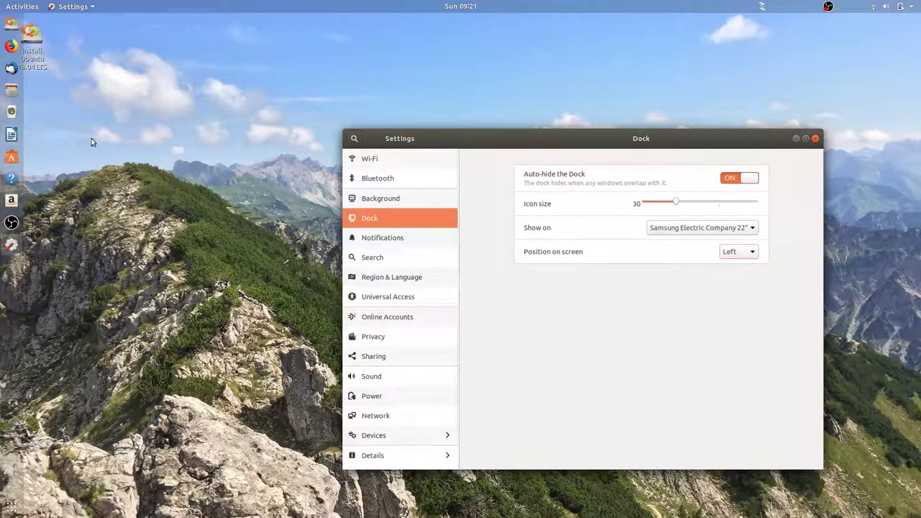
click(806, 139)
mouse_move(1, 173)
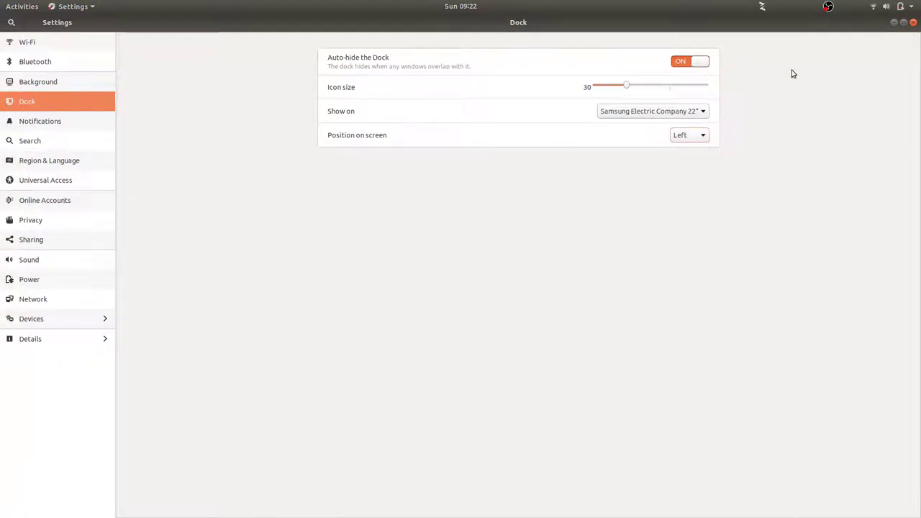
Restore the Settings window and view Notifications, Search, then Region & Language with English (United States).
click(904, 23)
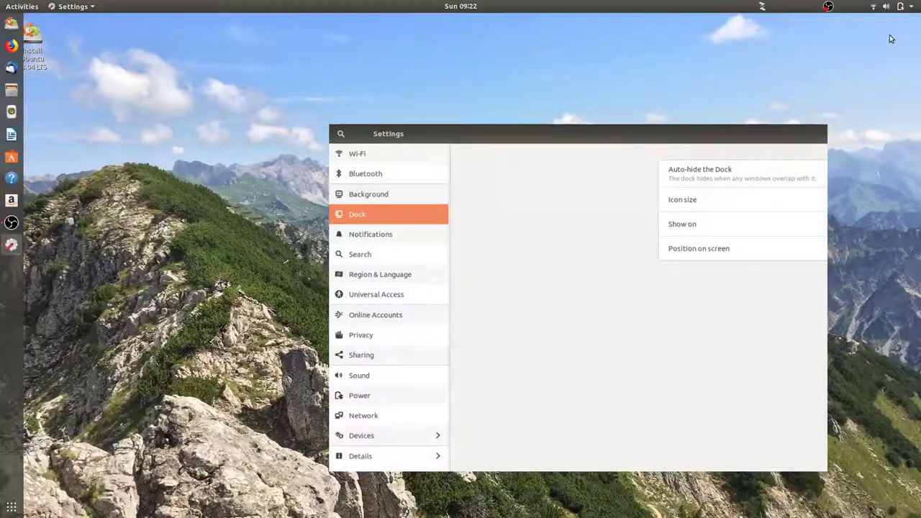
click(385, 240)
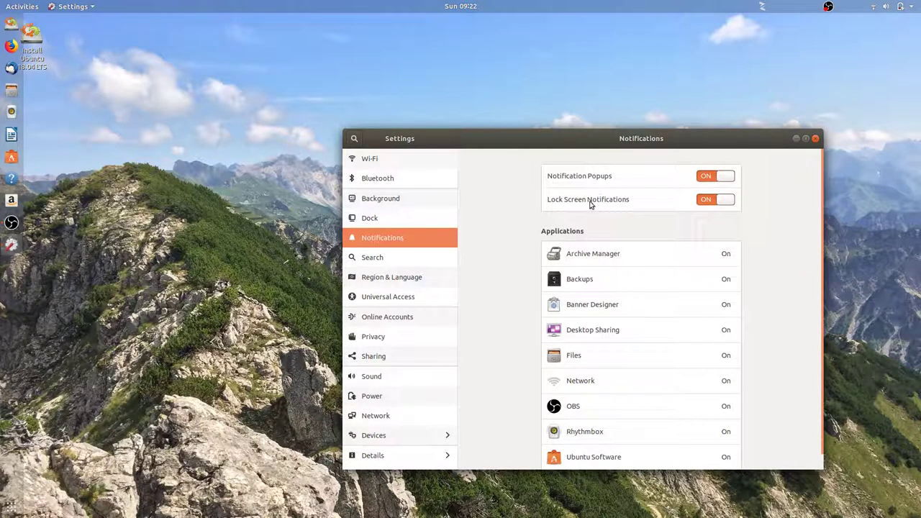
scroll(727, 238, down, 1)
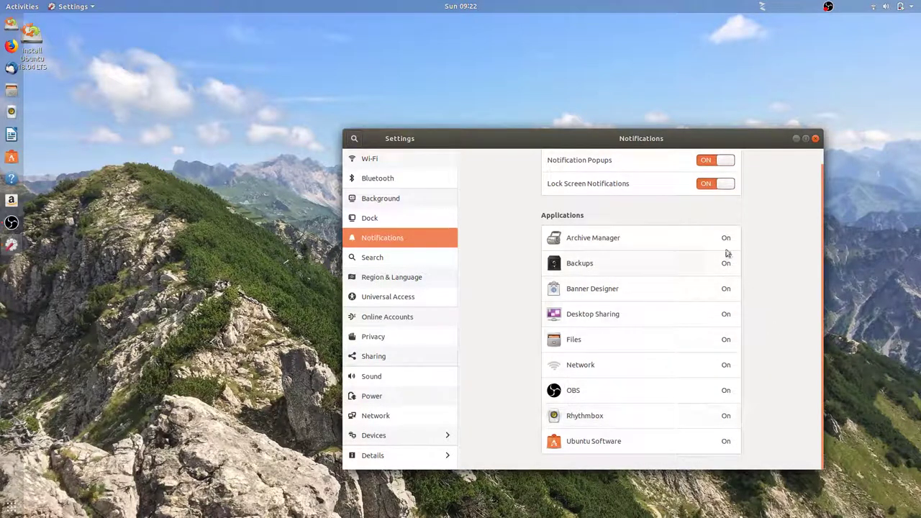
click(413, 260)
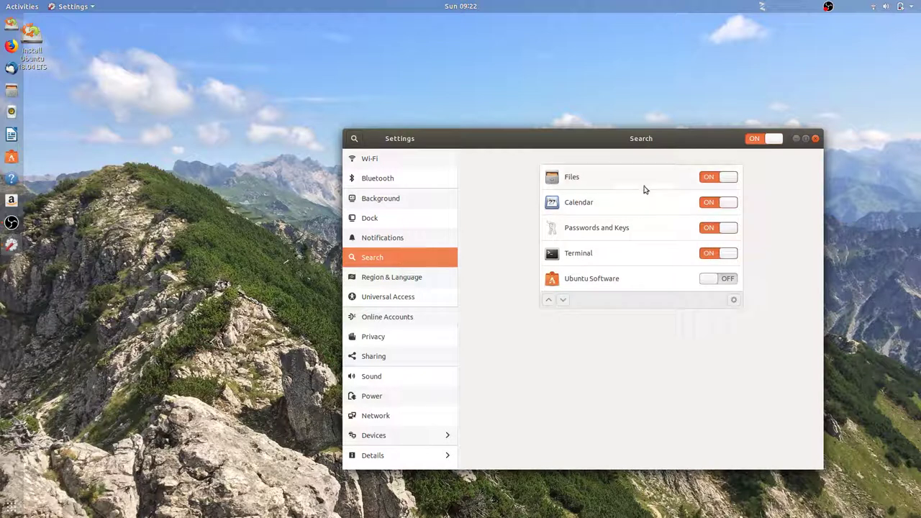
click(390, 282)
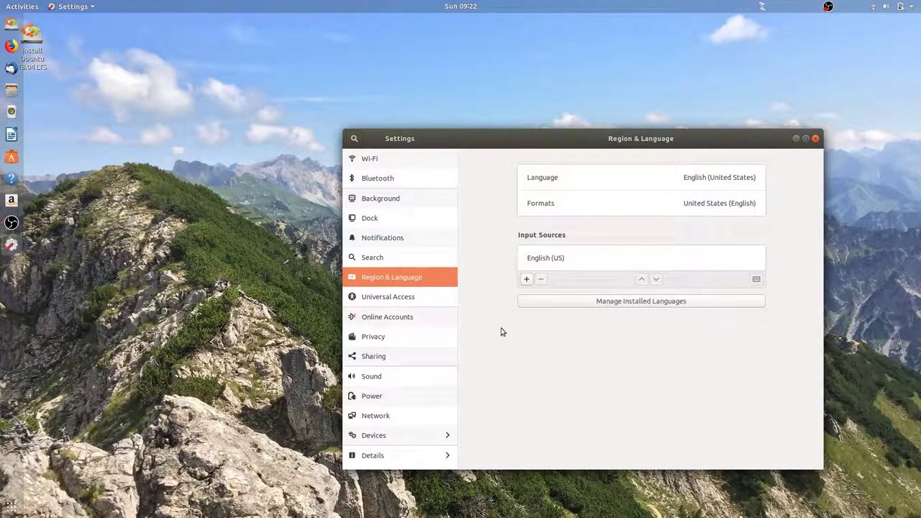
Browse Universal Access, previewing the Cursor Size choices without changing them.
click(383, 298)
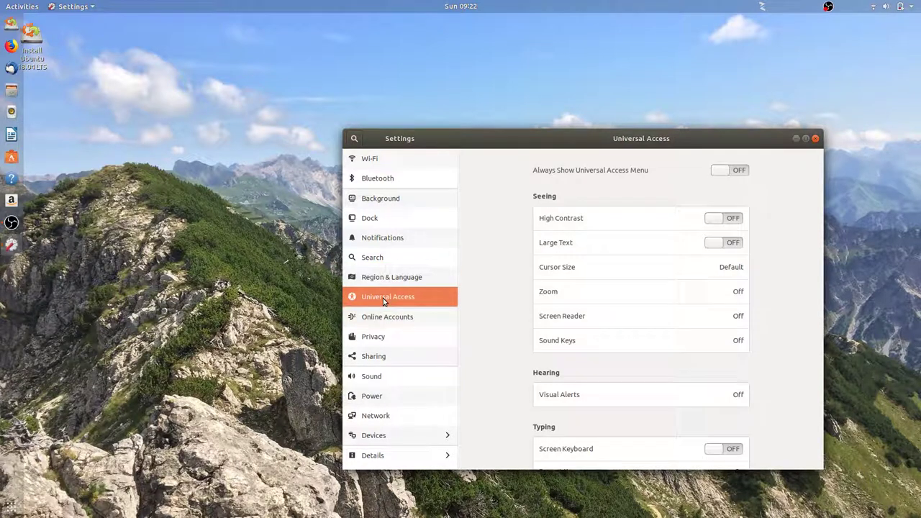
click(621, 273)
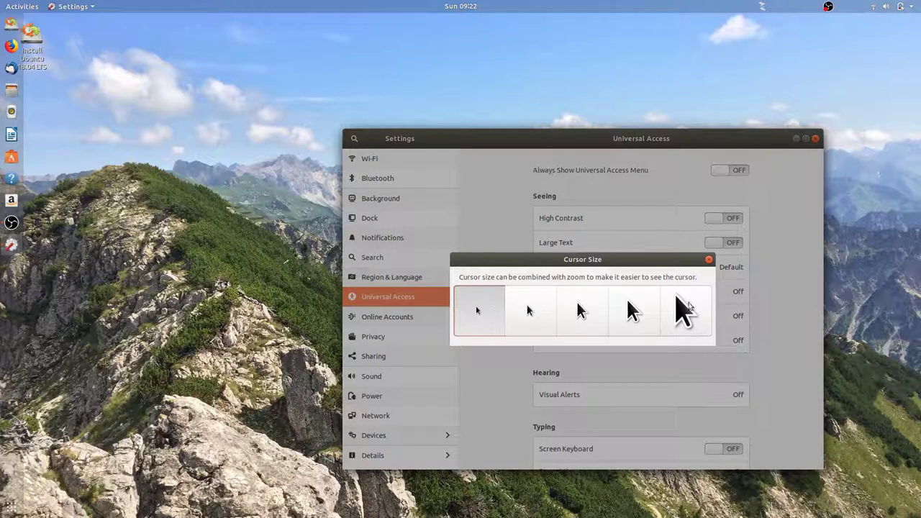
click(708, 259)
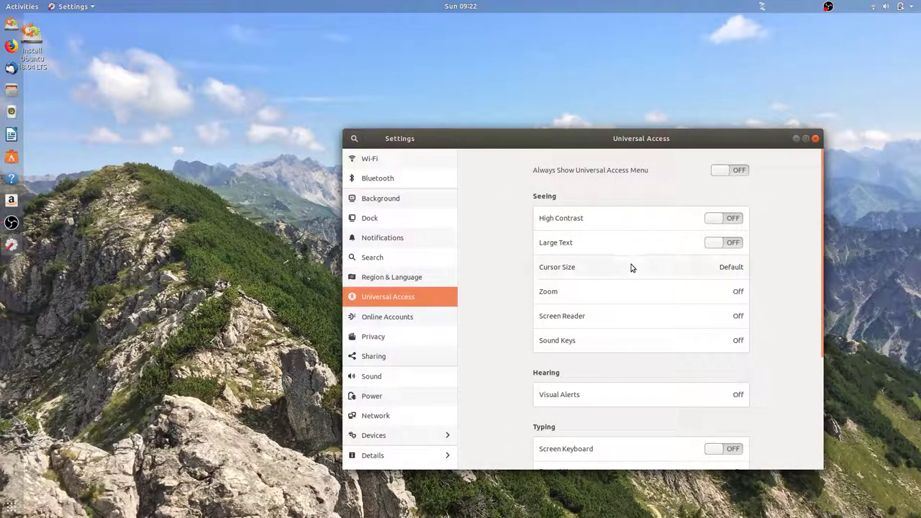
scroll(605, 311, down, 5)
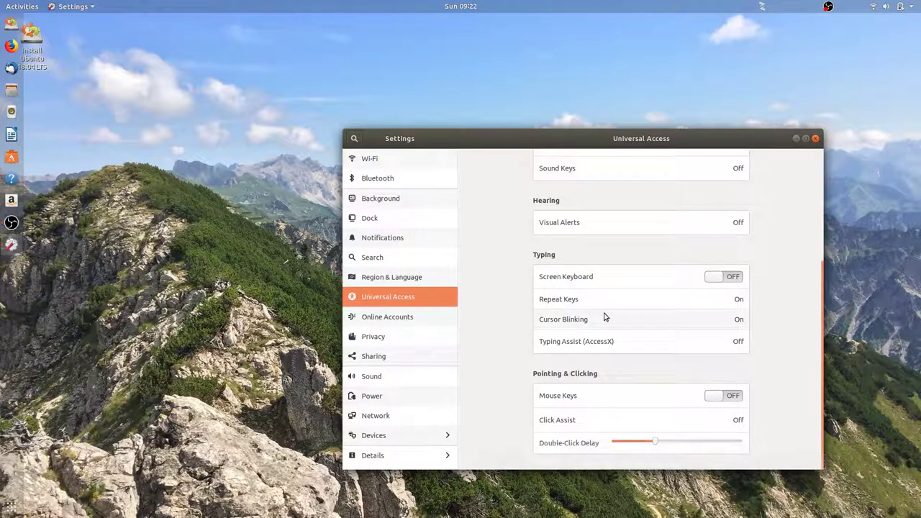
scroll(605, 318, up, 5)
scroll(613, 348, down, 2)
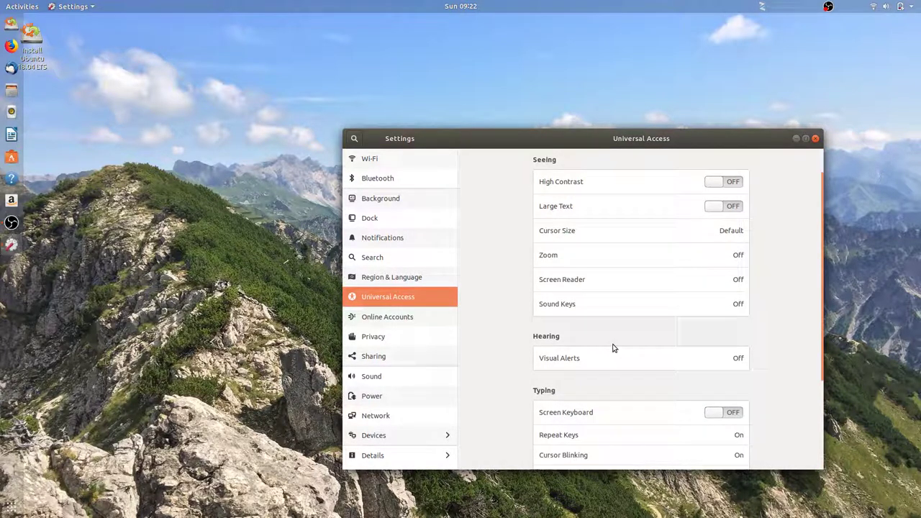
scroll(608, 349, down, 3)
Open Online Accounts and scroll its list of account types.
click(380, 317)
scroll(636, 282, down, 2)
scroll(636, 281, up, 2)
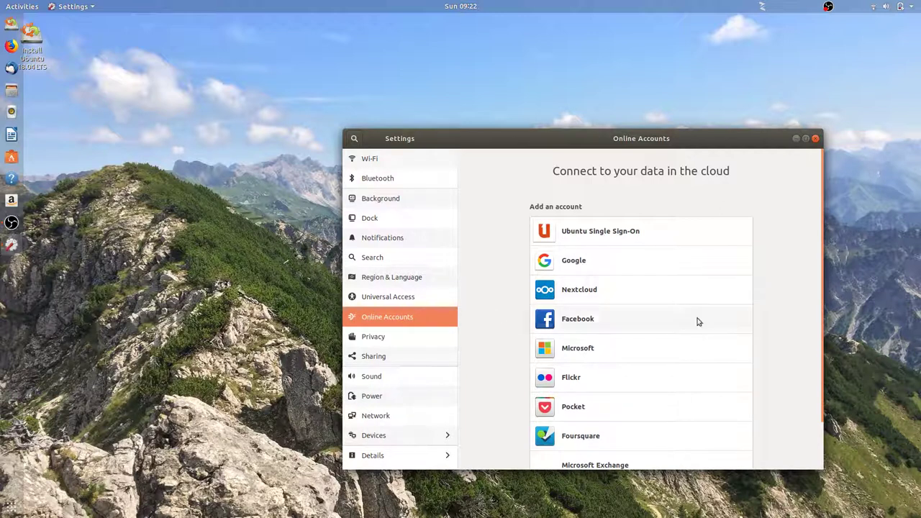
click(409, 339)
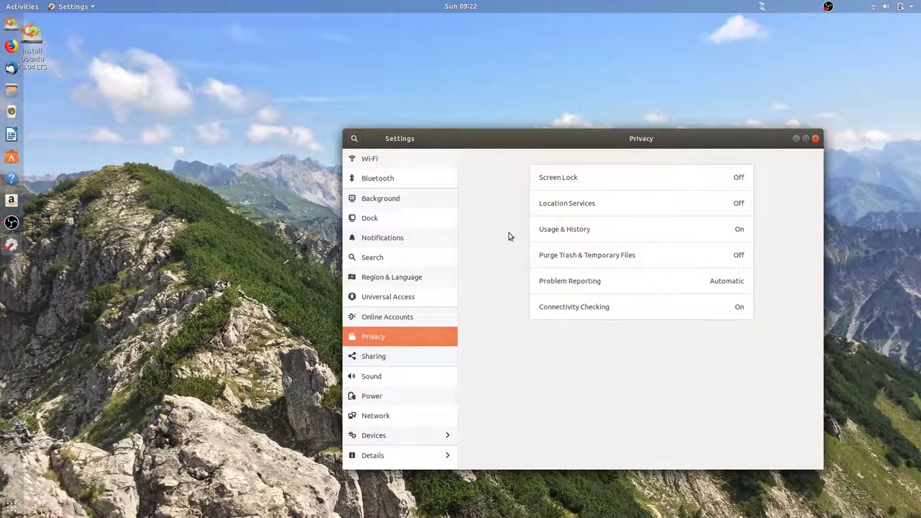
drag(522, 148, 366, 131)
click(438, 263)
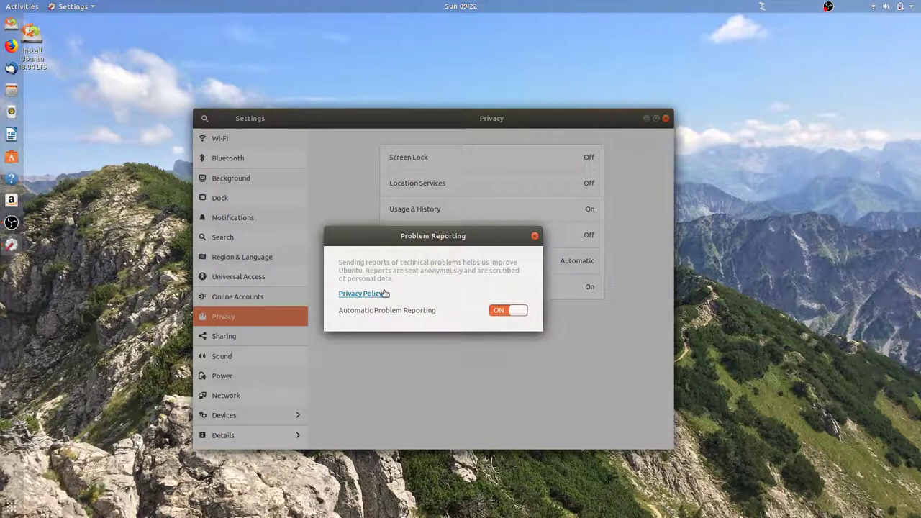
click(536, 237)
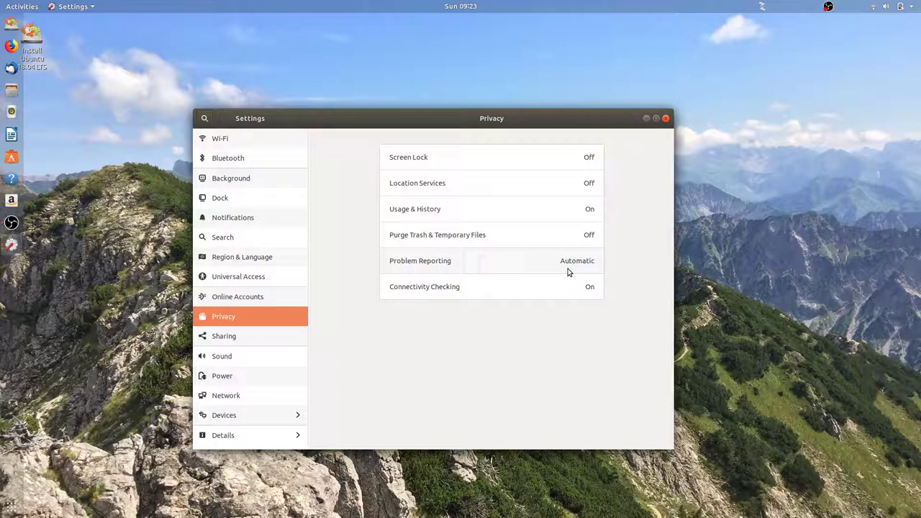
click(567, 269)
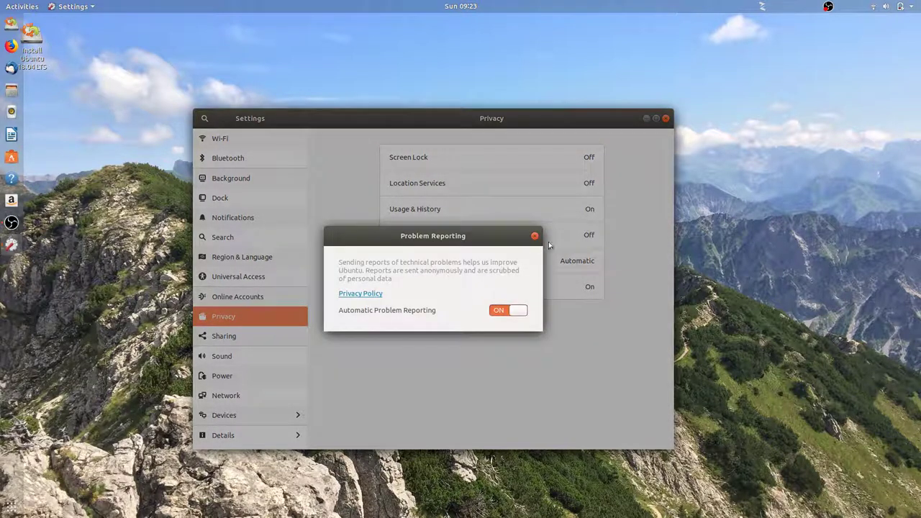
click(535, 236)
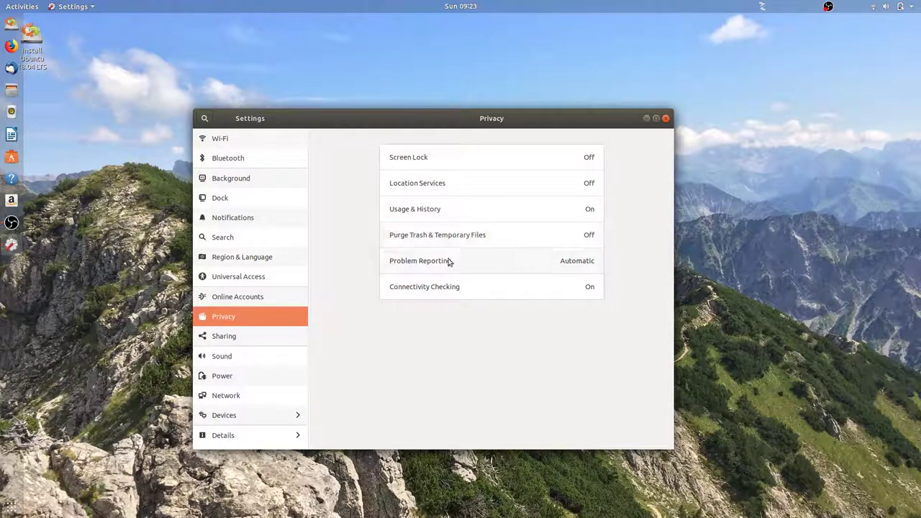
Glance at the Usage & History dialog and the Sharing page, then return to Privacy.
click(424, 203)
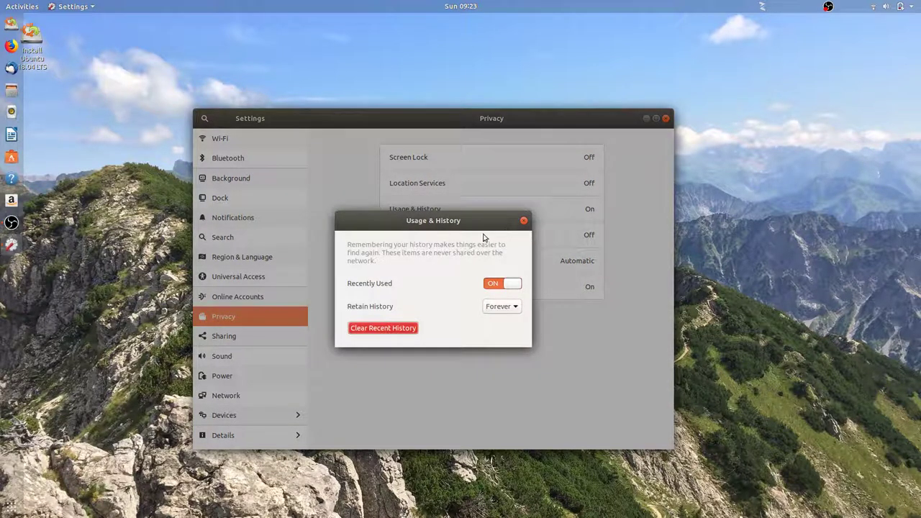
click(523, 220)
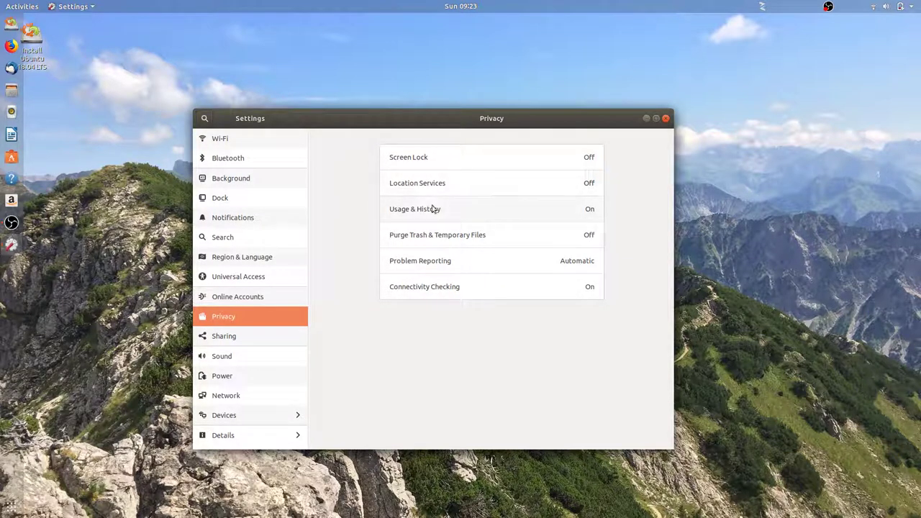
click(277, 337)
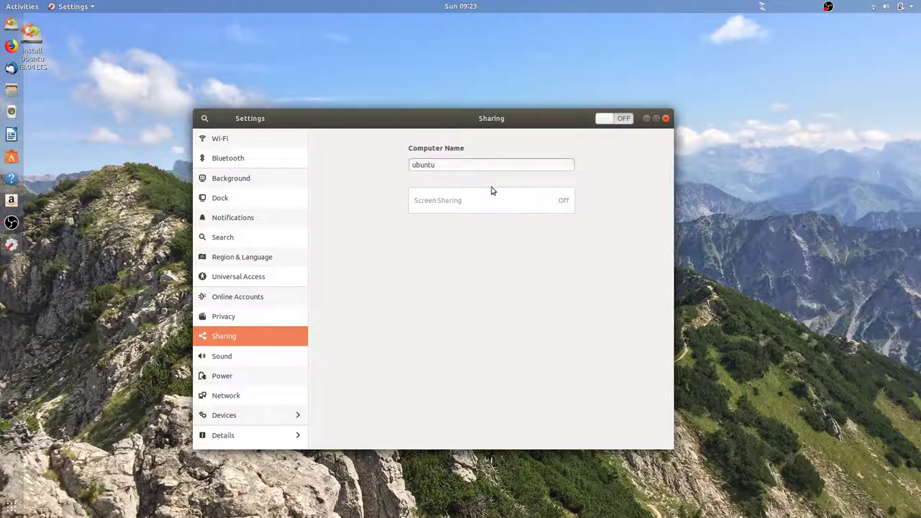
click(236, 315)
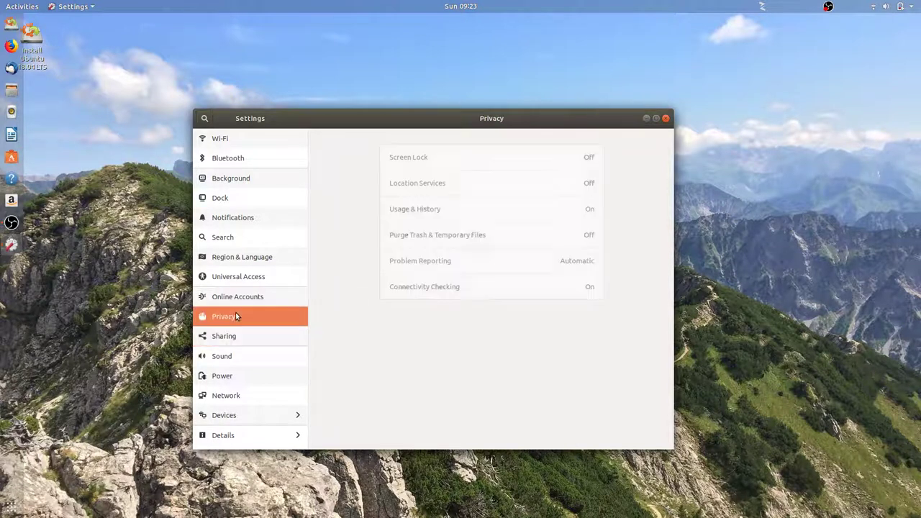
Set Problem Reporting to Manual and switch off Recently Used history.
click(563, 262)
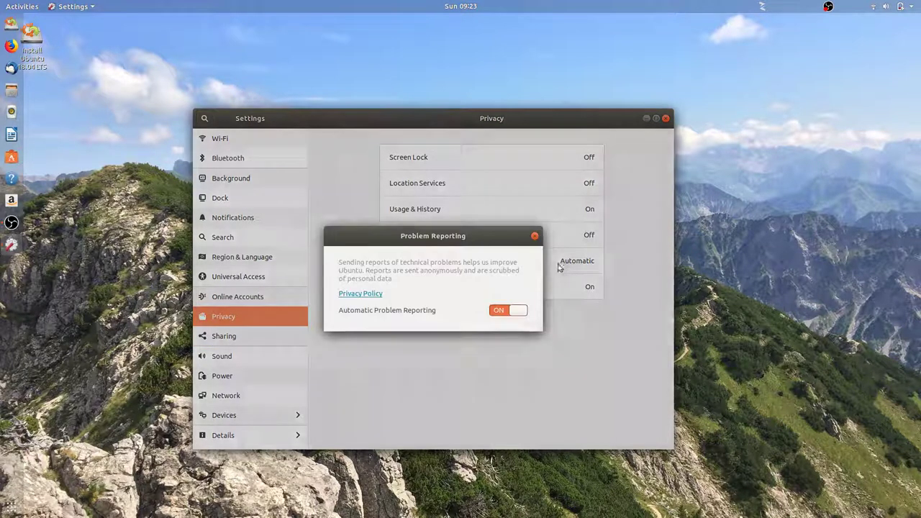
click(521, 311)
click(535, 236)
click(558, 219)
click(507, 285)
click(524, 220)
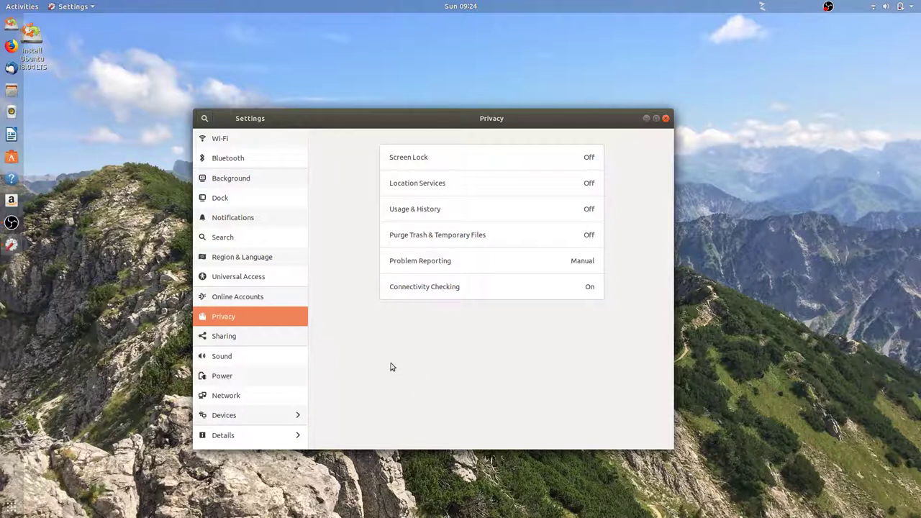
drag(362, 115, 285, 82)
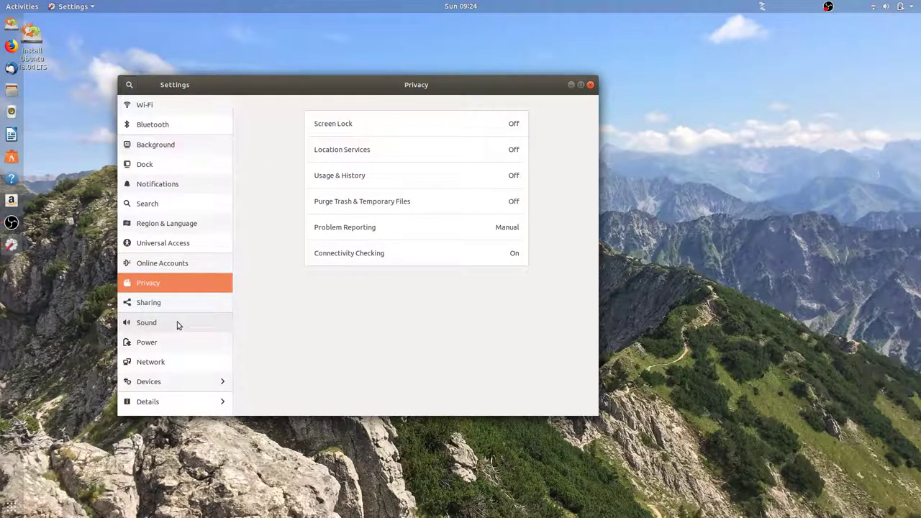
Open the Sound page and view its Input and Sound Effects tabs.
click(177, 325)
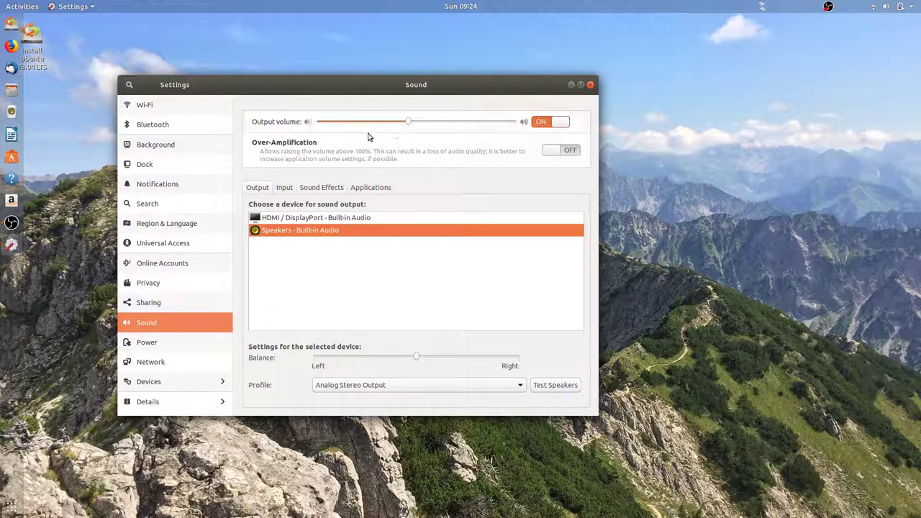
click(285, 190)
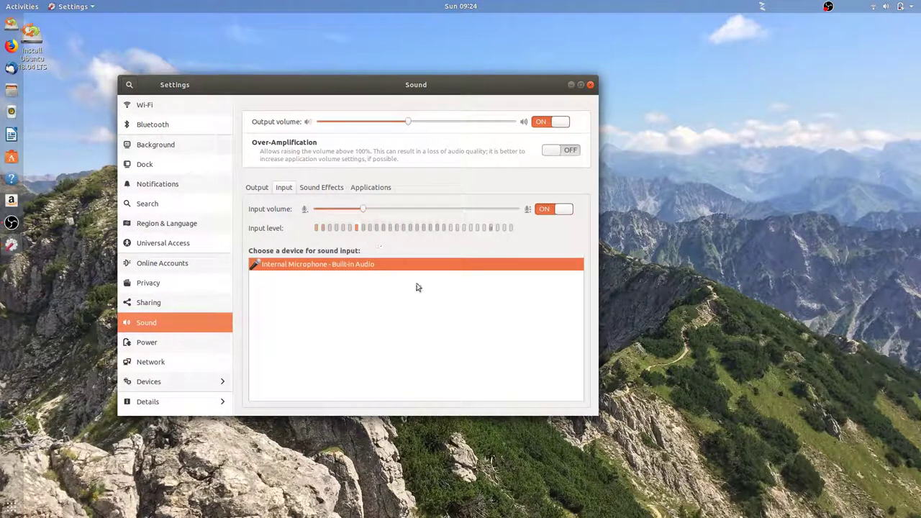
click(327, 187)
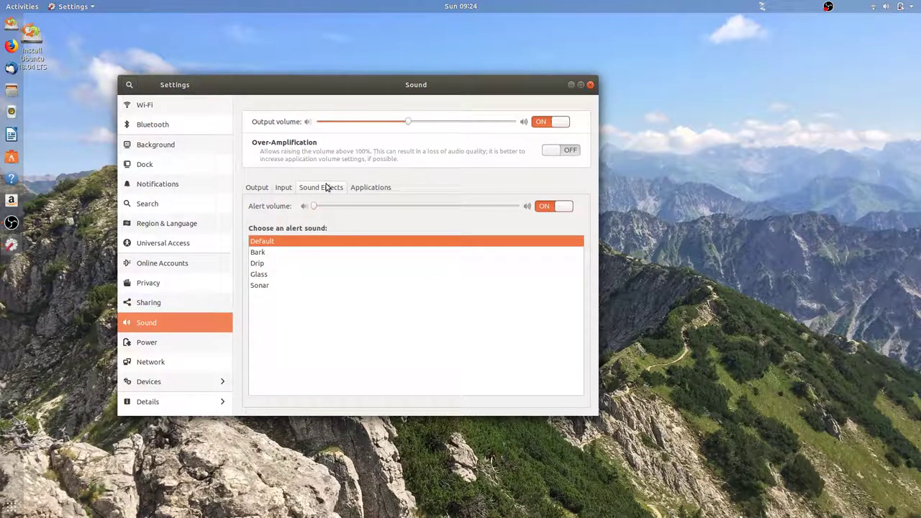
Audition Bark, Drip, Glass and Sonar alerts, settle on Default, then view per-application volumes.
click(273, 256)
click(259, 266)
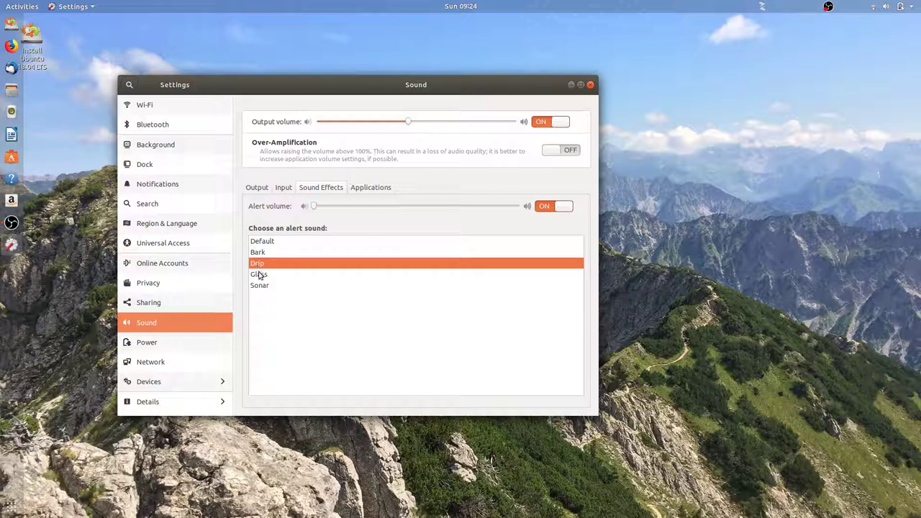
click(260, 275)
click(267, 288)
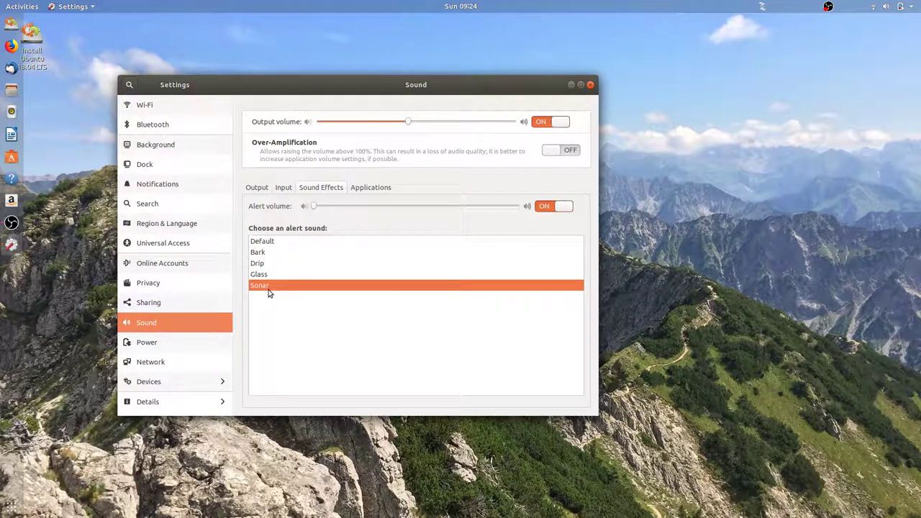
click(275, 276)
click(274, 265)
click(273, 252)
click(272, 243)
click(357, 191)
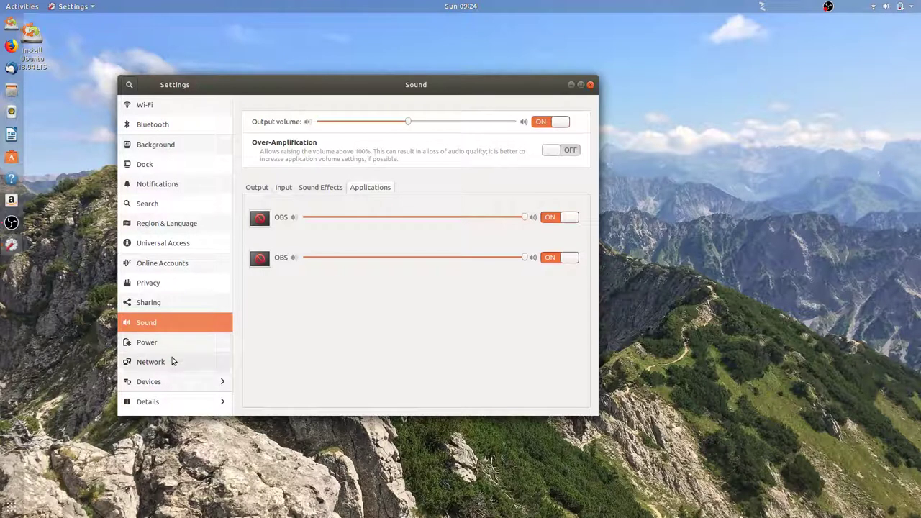
Check the Displays and Mouse & Touchpad pages under Devices, then close Settings.
click(220, 382)
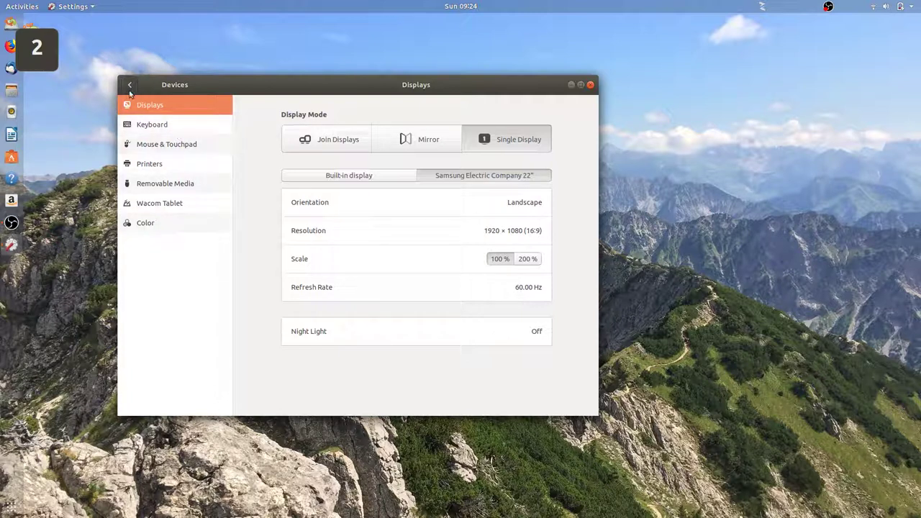
click(165, 144)
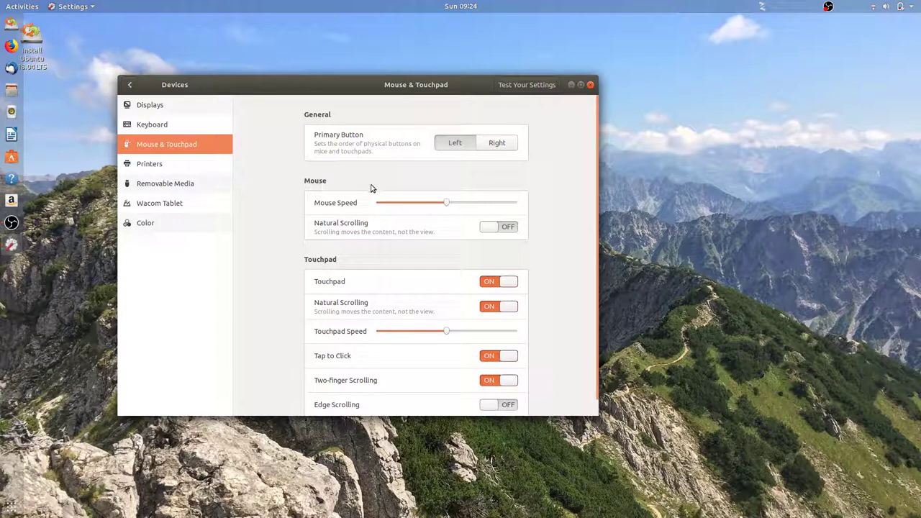
scroll(302, 219, down, 1)
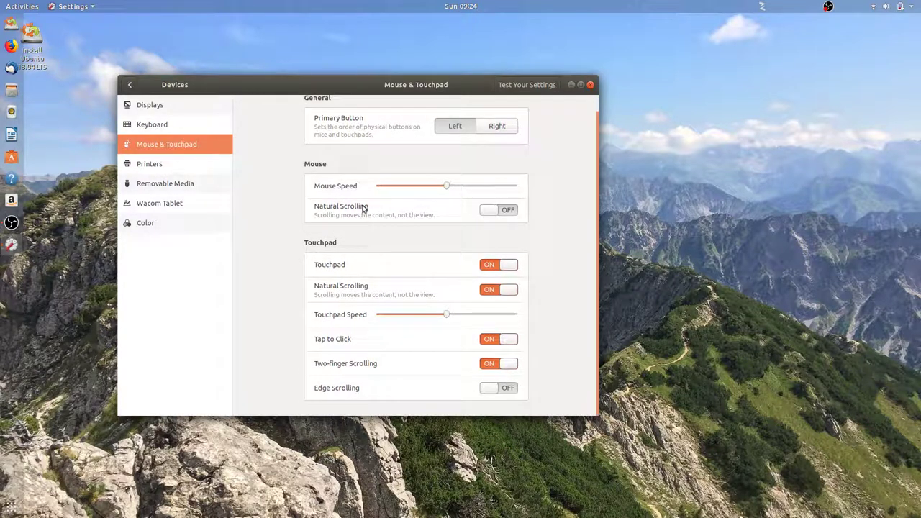
click(130, 84)
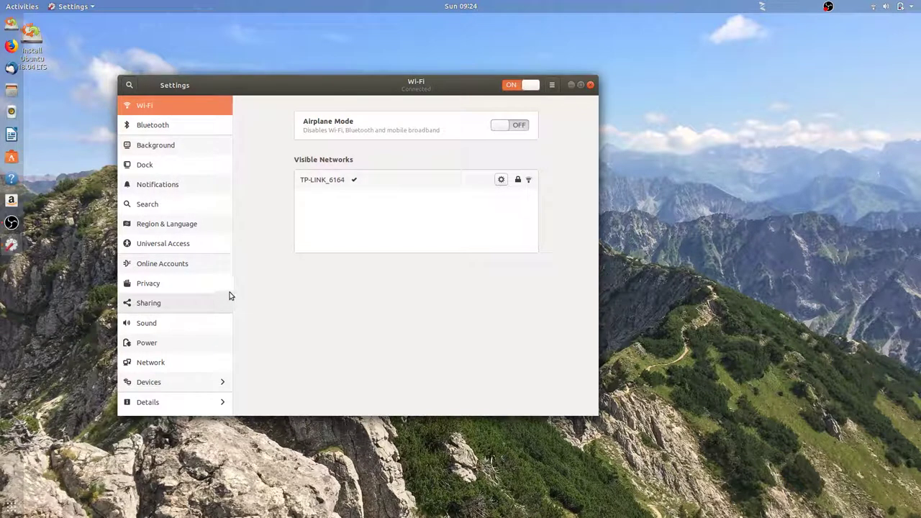
click(589, 86)
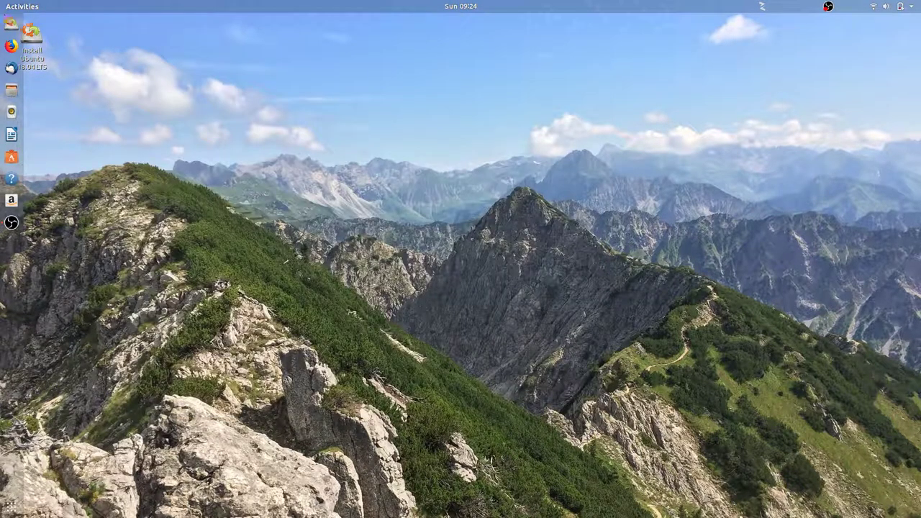
Search the app overview for 'aplpear' and 'tweak', then launch Settings from a 'gnome' search.
click(9, 506)
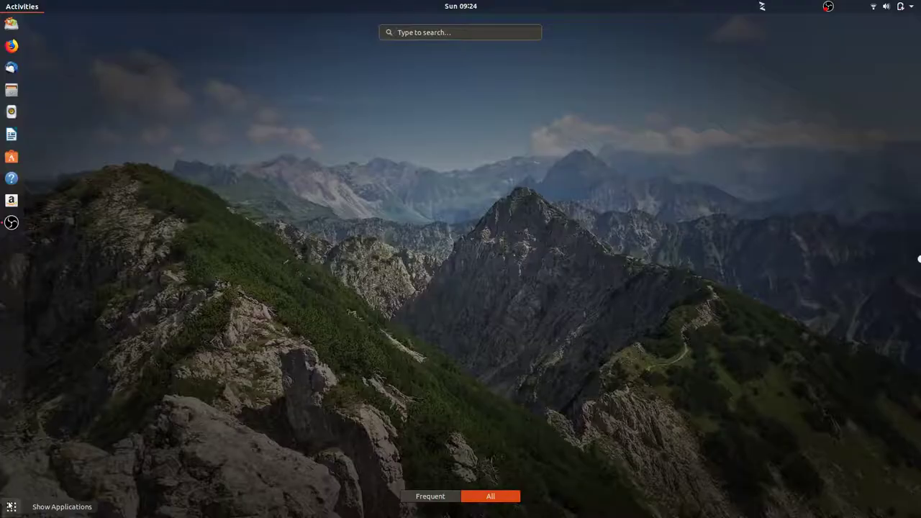
text(apl)
text(pear)
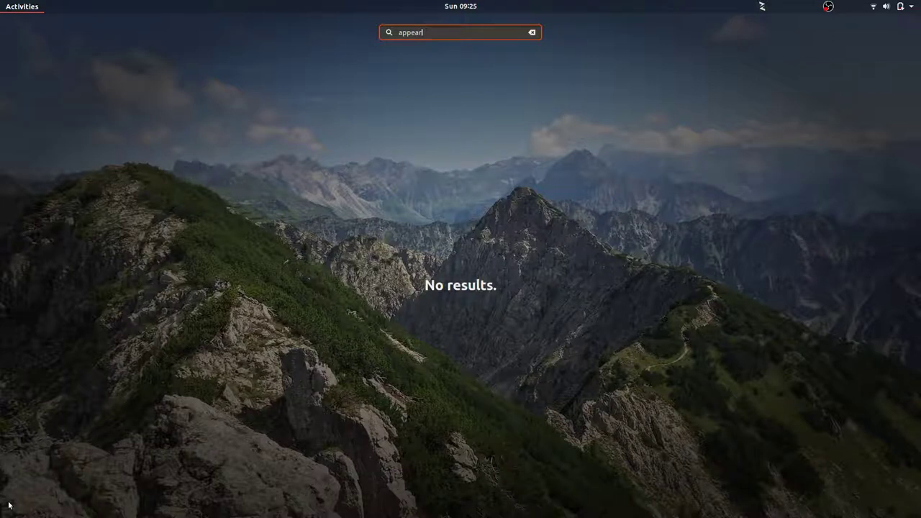
key(BackSpace)
key(BackSpace)
key(BackSpace)
key(BackSpace)
key(BackSpace)
key(BackSpace)
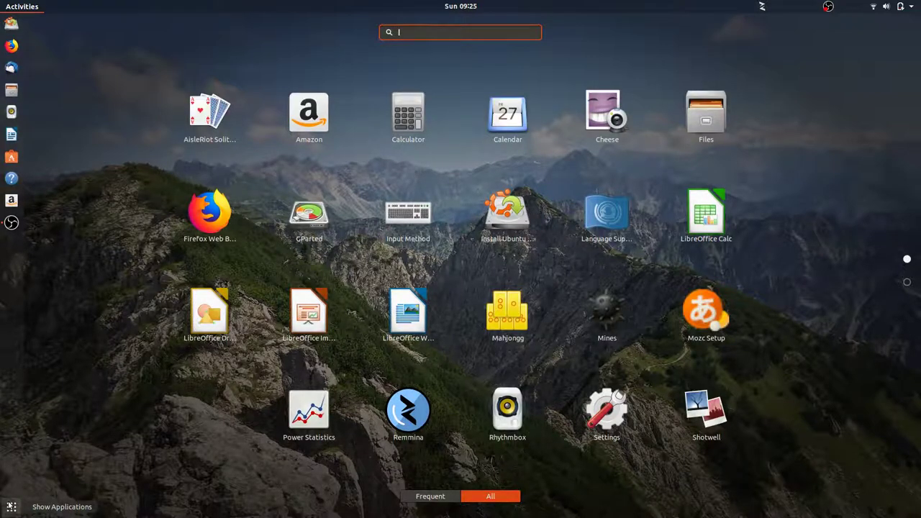
text(tweak)
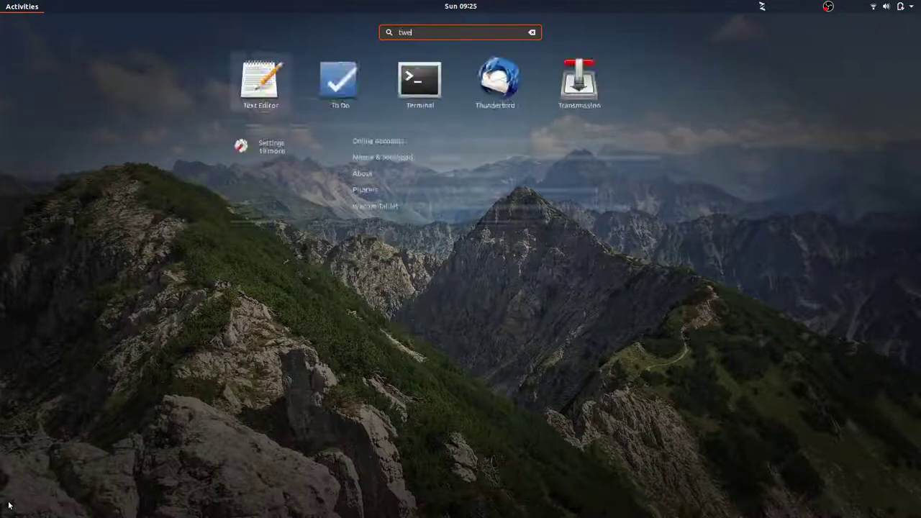
key(BackSpace)
key(BackSpace)
key(BackSpace)
key(BackSpace)
key(BackSpace)
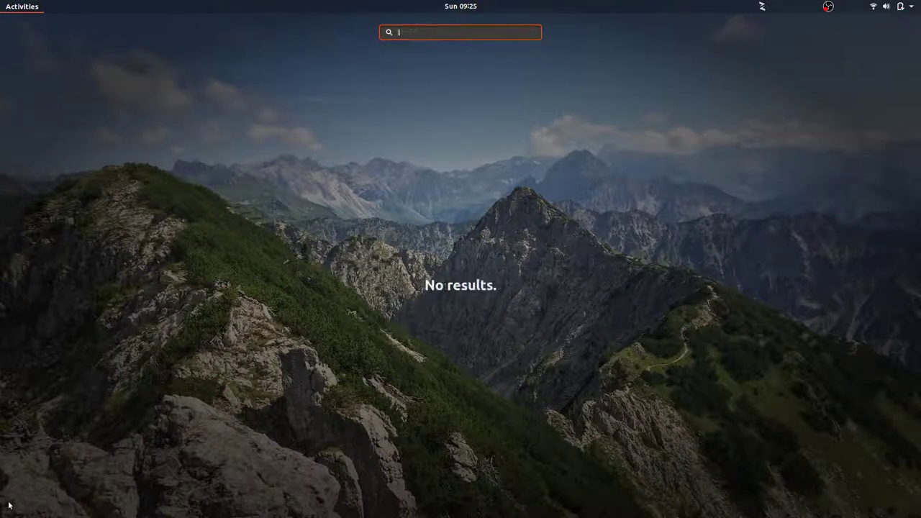
text(gnome)
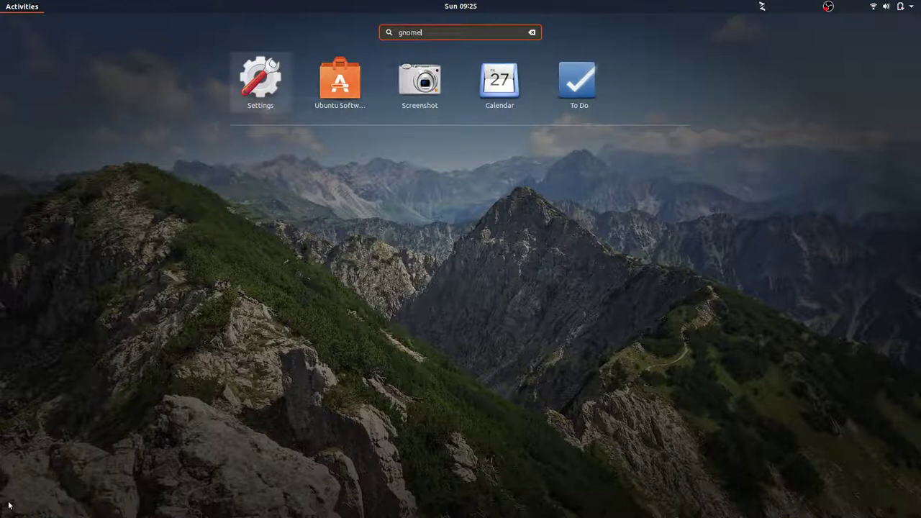
key(Return)
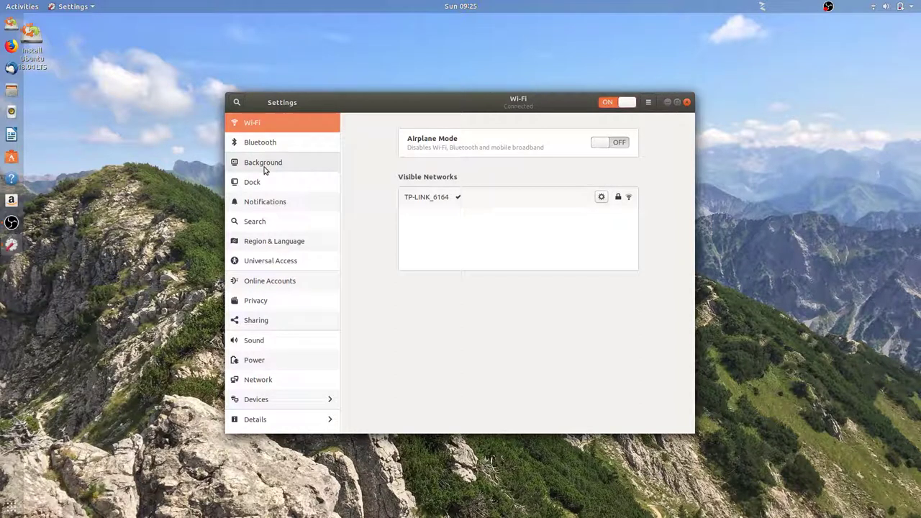
Browse the Background, Dock, Details and Users panels in Settings, then close Settings.
click(264, 170)
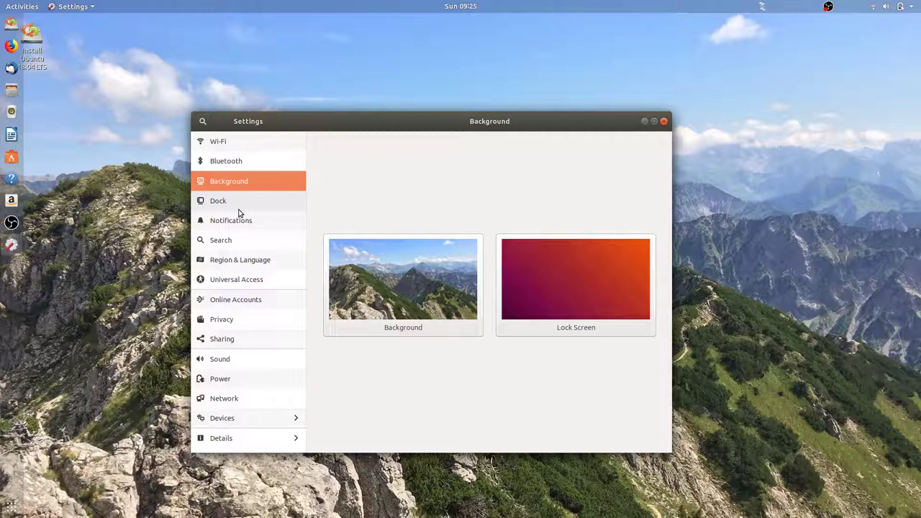
click(240, 207)
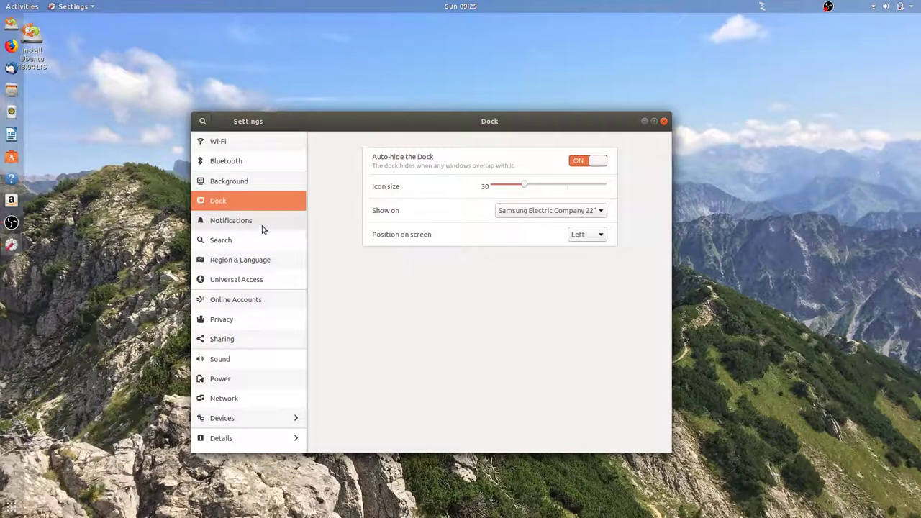
click(281, 441)
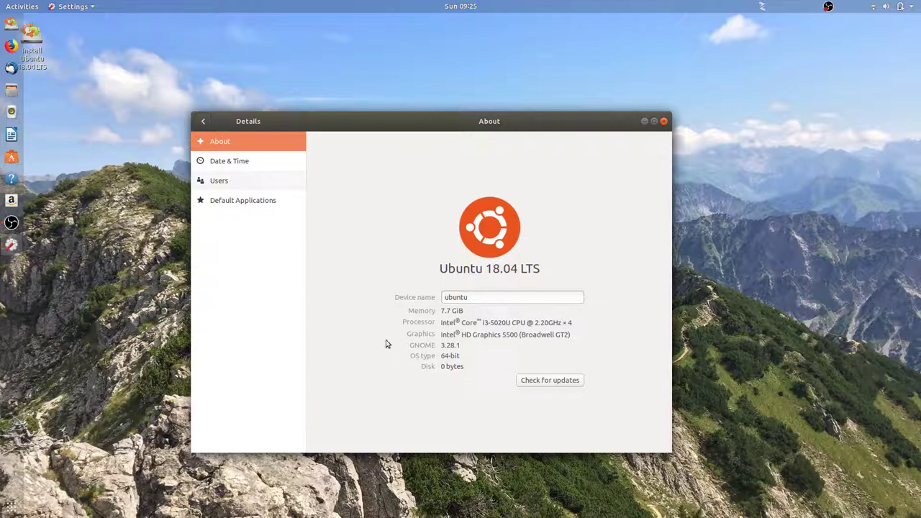
click(249, 185)
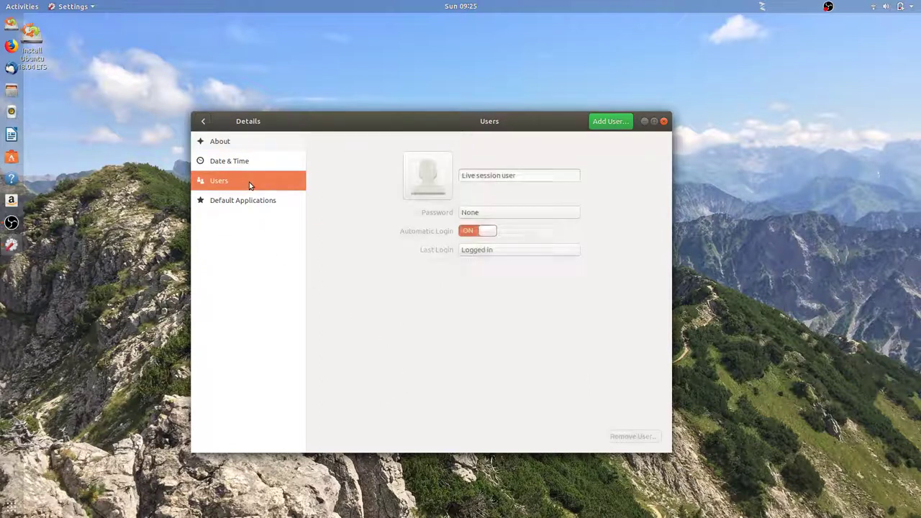
click(663, 120)
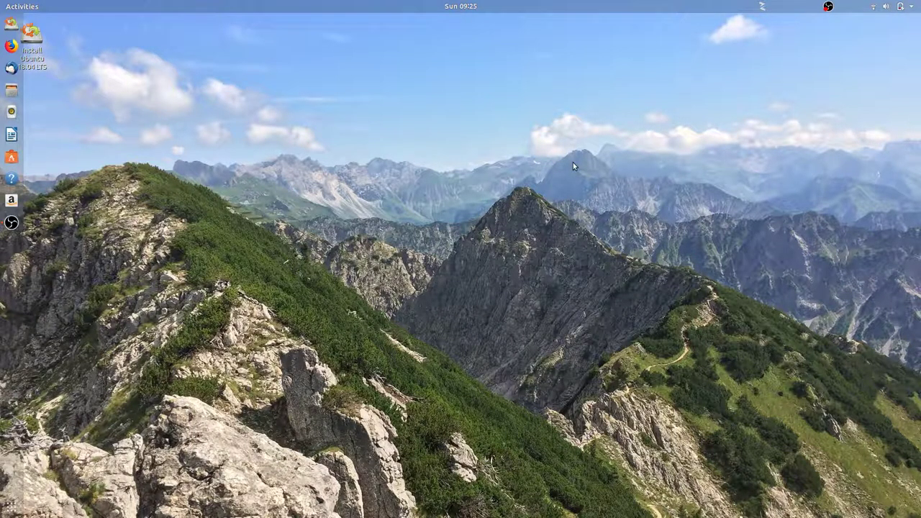
Reopen Settings from the top-right system menu, then close it again.
click(916, 4)
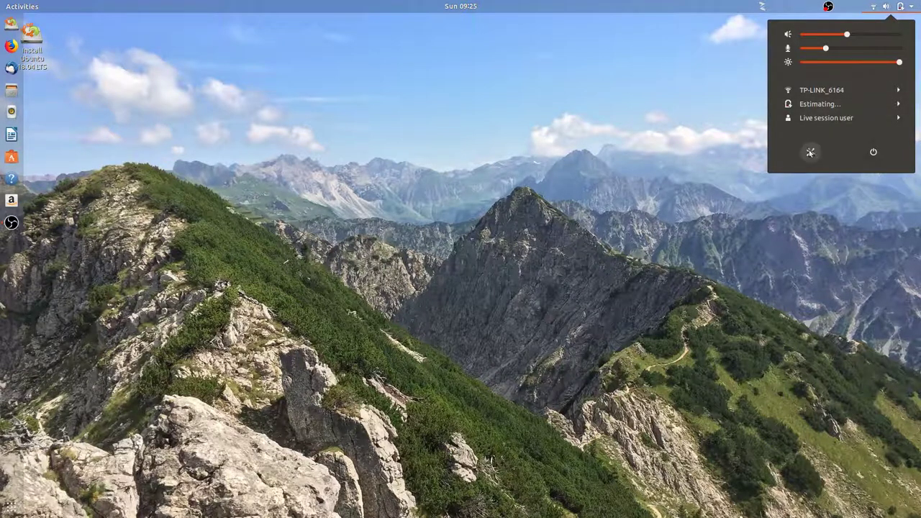
click(810, 150)
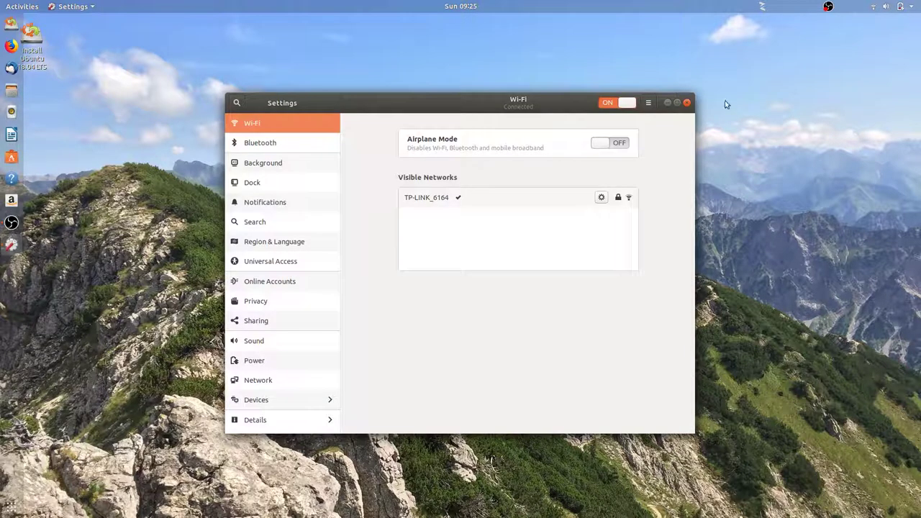
click(688, 103)
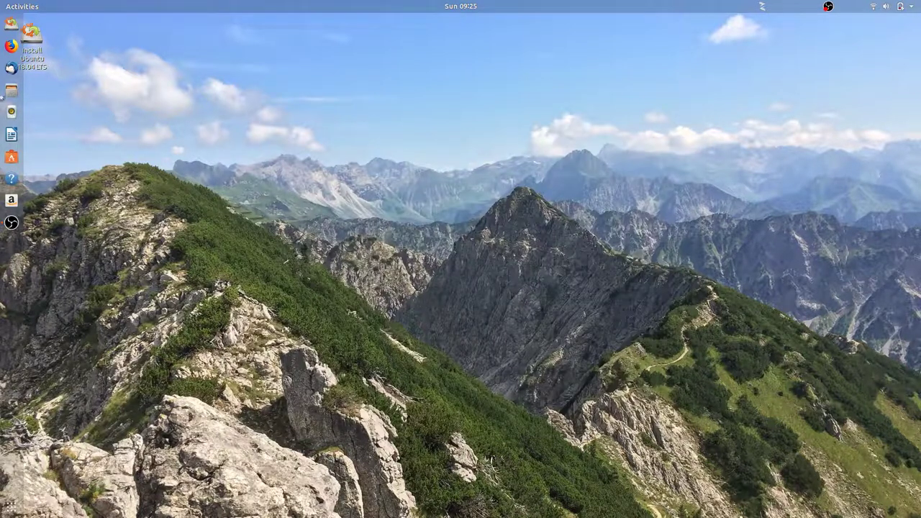
Toggle the Activities overview, then display the full grid of installed applications.
click(6, 4)
click(5, 4)
click(12, 509)
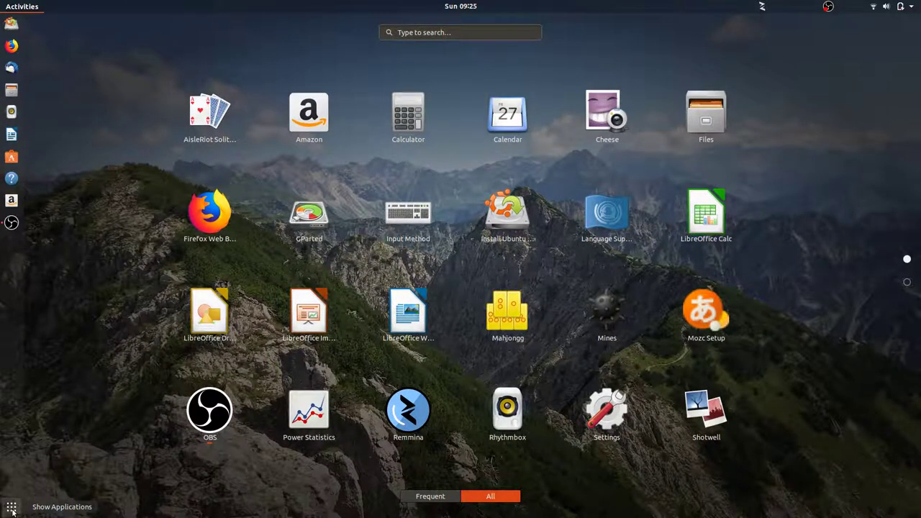
Scroll to the second page of apps, then dismiss the grid and overview back to the desktop.
scroll(159, 346, down, 1)
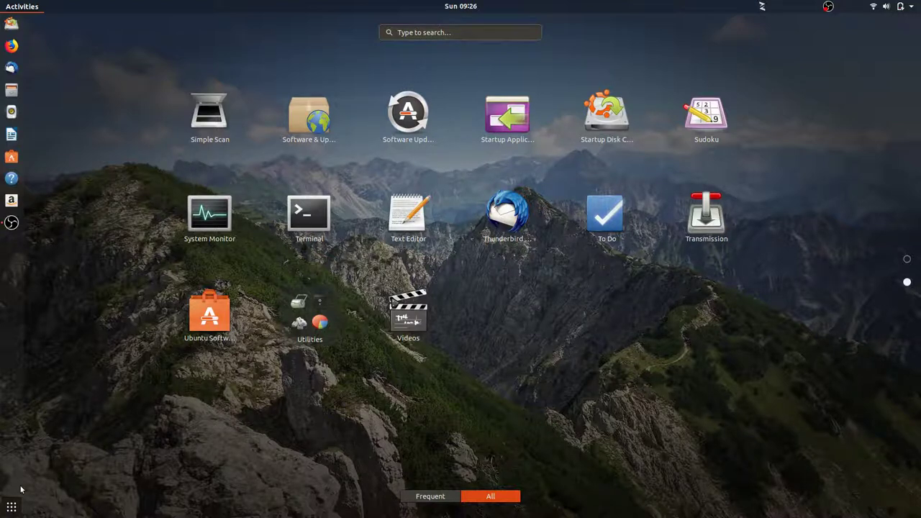
click(12, 506)
click(281, 358)
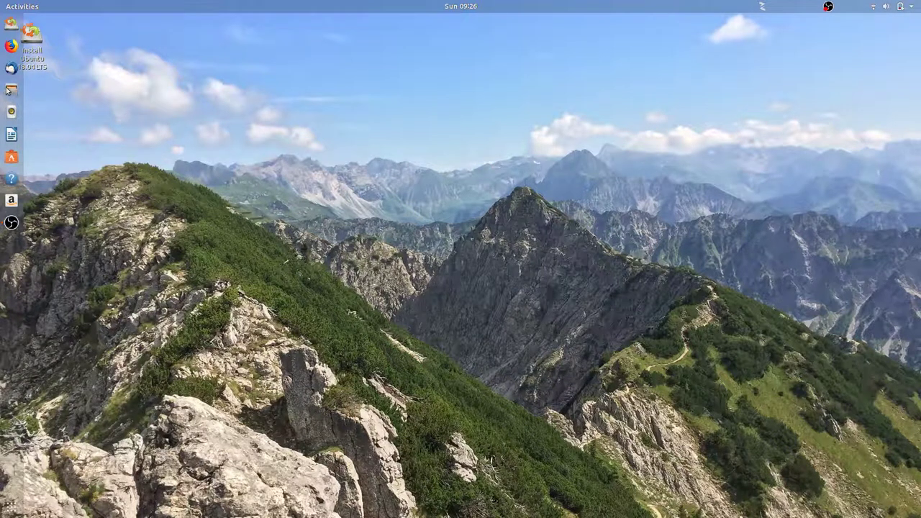
click(7, 160)
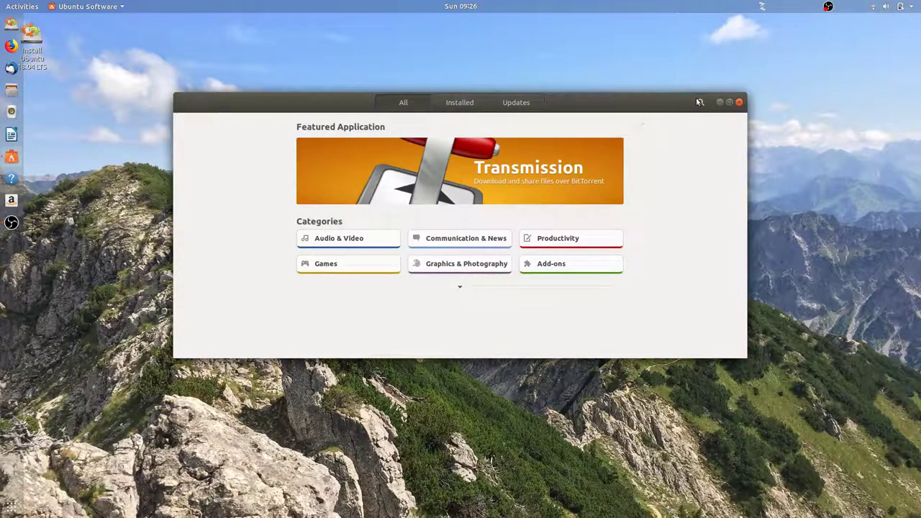
click(700, 101)
text(arc menu)
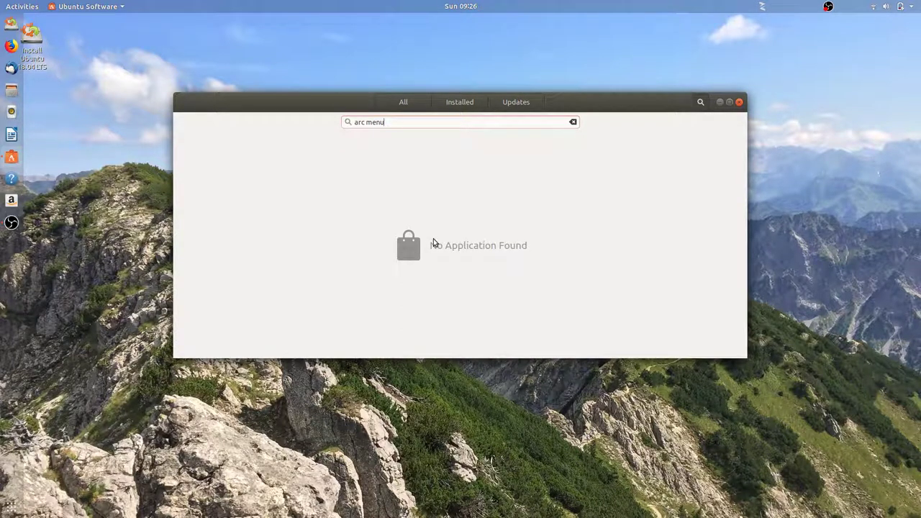
drag(418, 122, 342, 124)
click(739, 103)
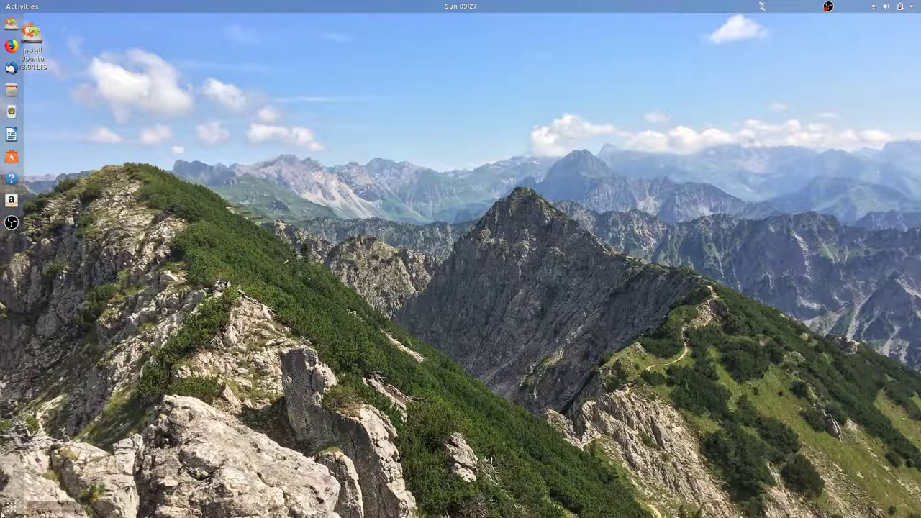
click(13, 491)
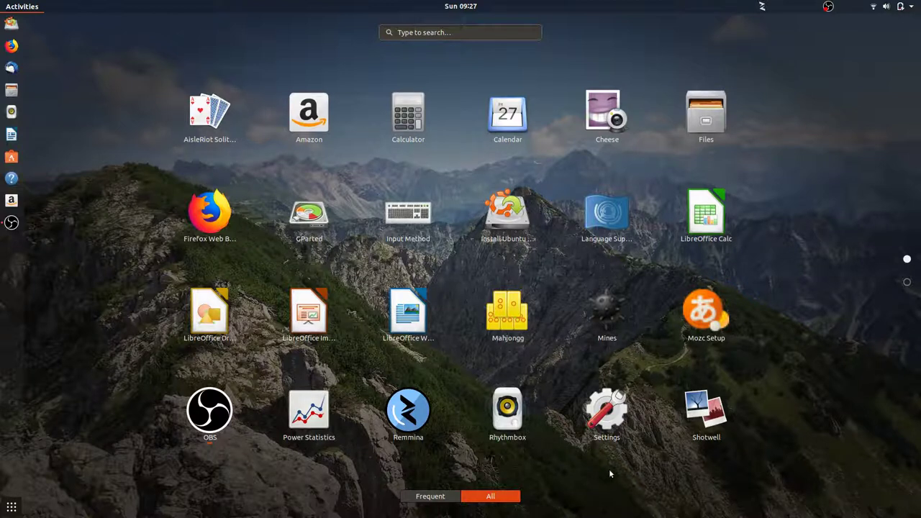
scroll(588, 325, down, 1)
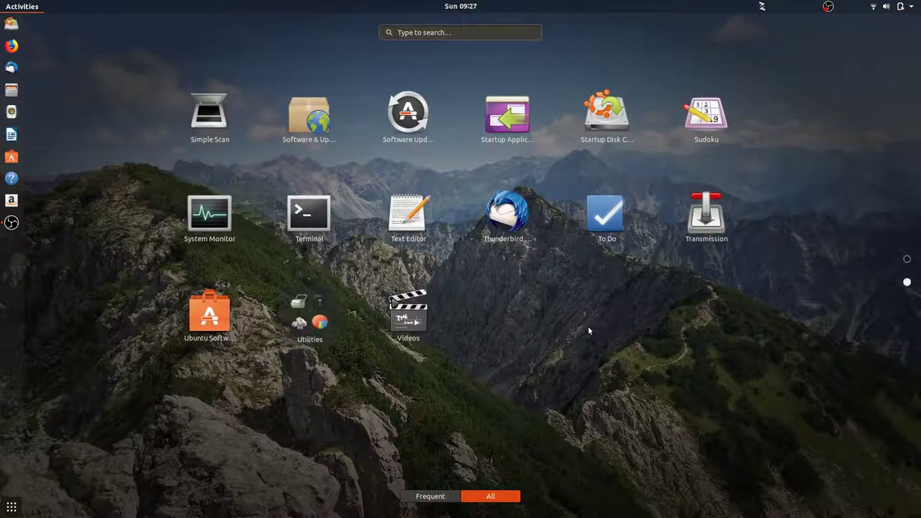
scroll(587, 326, up, 1)
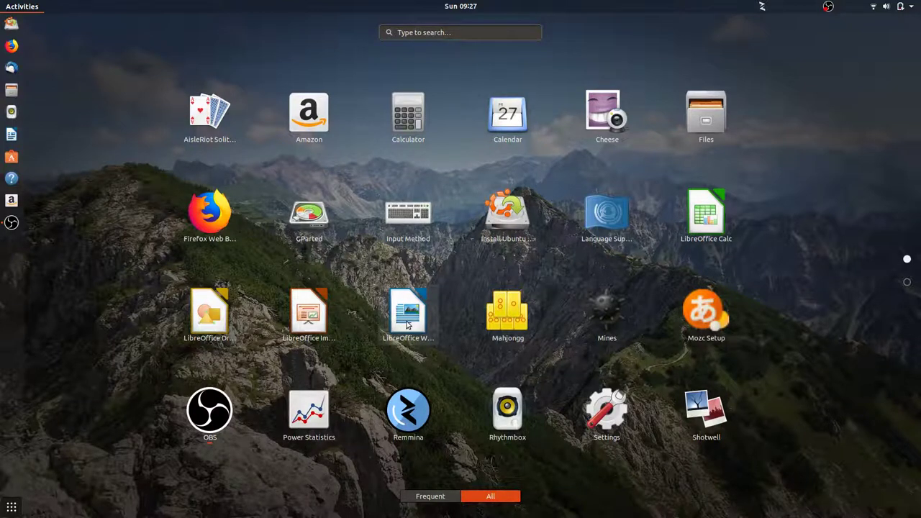
scroll(417, 313, down, 1)
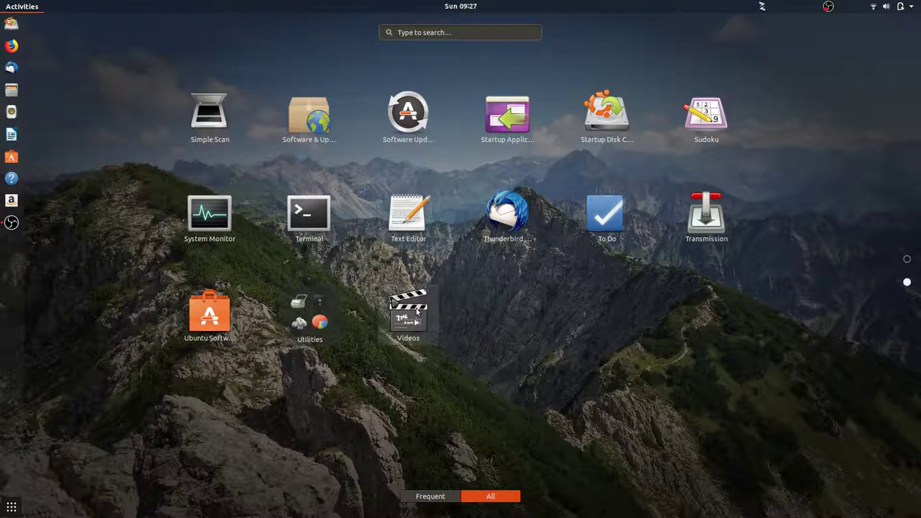
scroll(416, 306, up, 1)
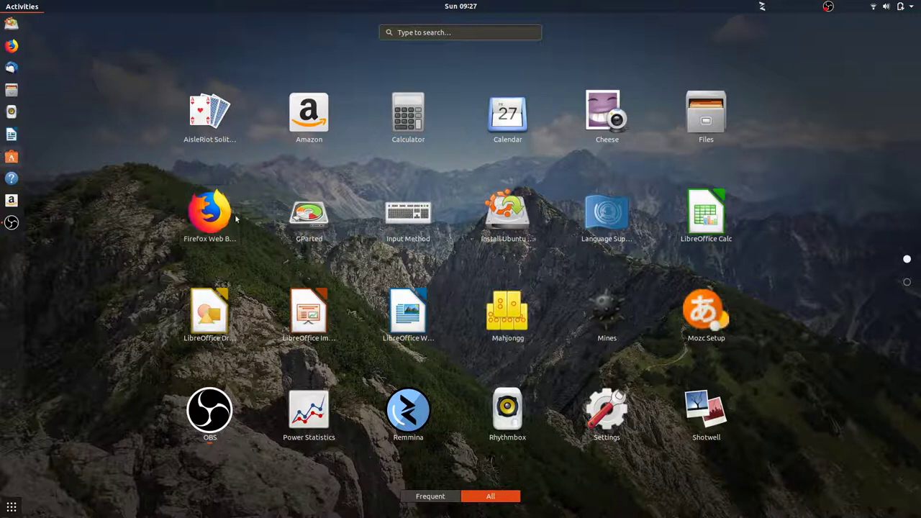
scroll(277, 226, down, 1)
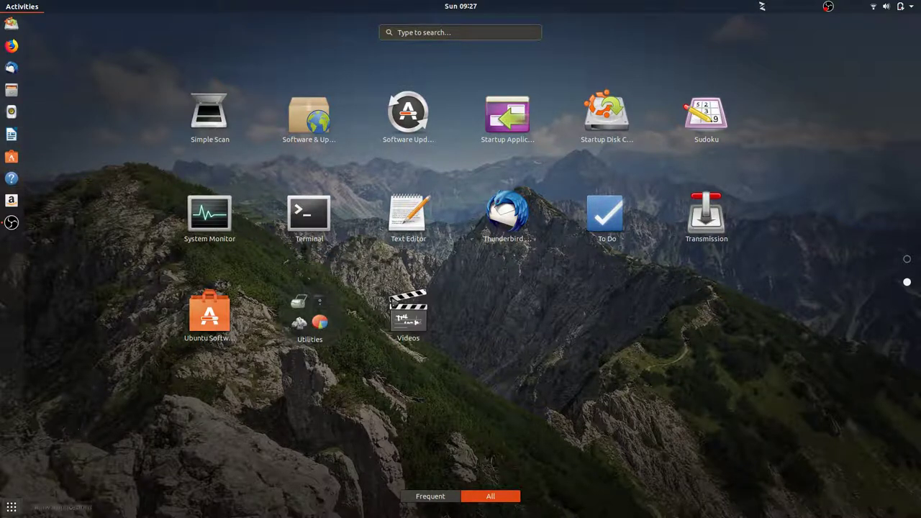
click(11, 508)
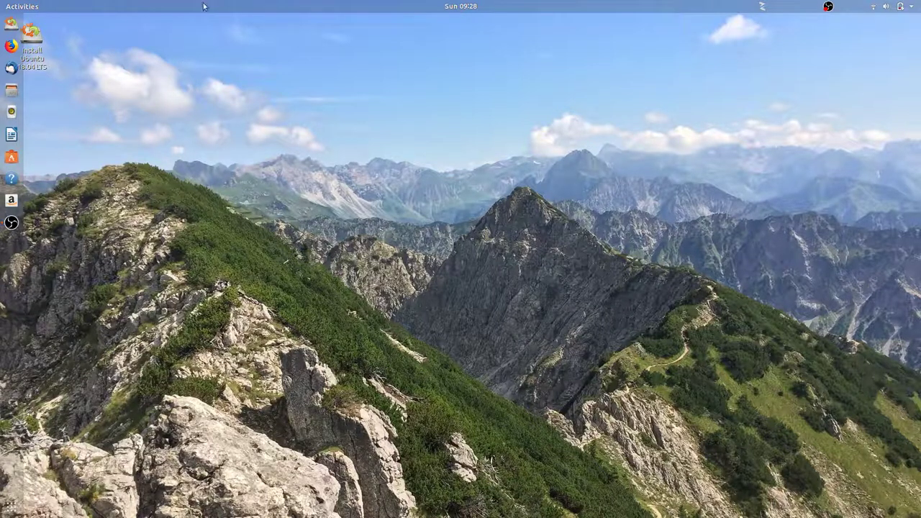
Launch Firefox from the dock, maximize it via the title bar, then restore it.
click(11, 45)
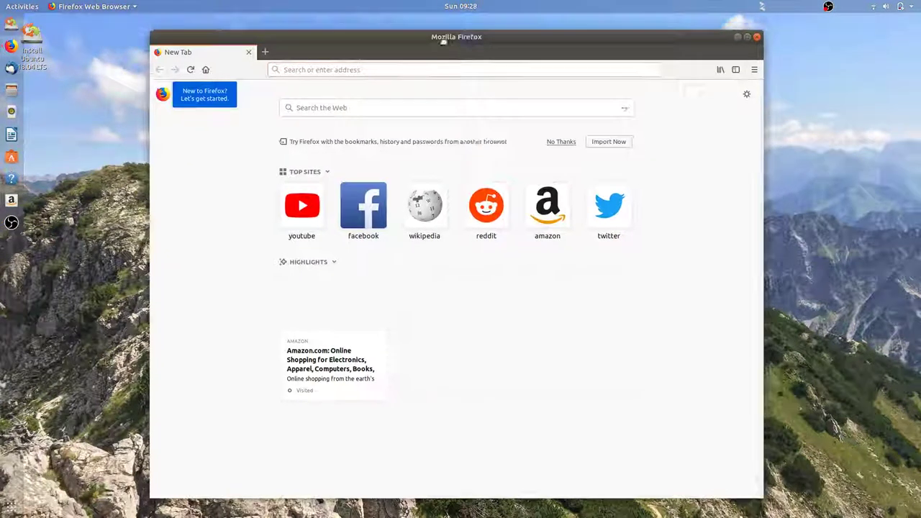
drag(444, 41, 465, 7)
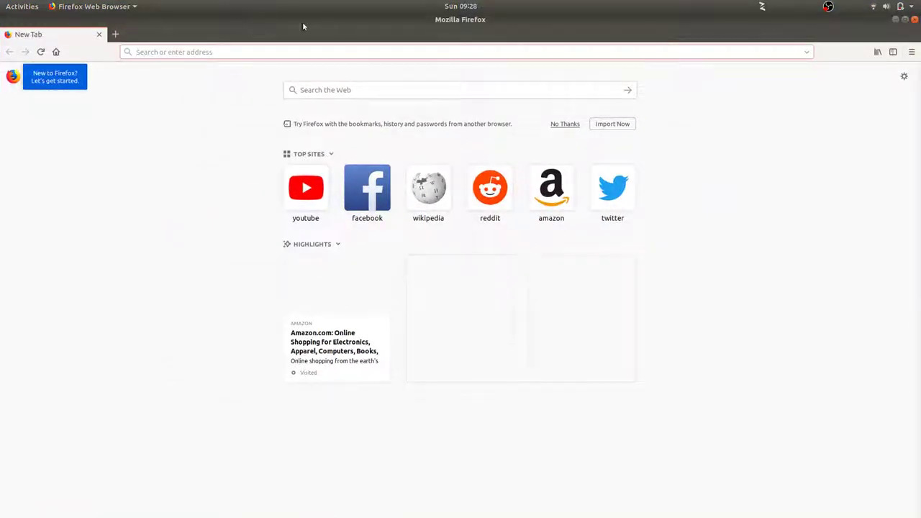
drag(310, 22, 297, 4)
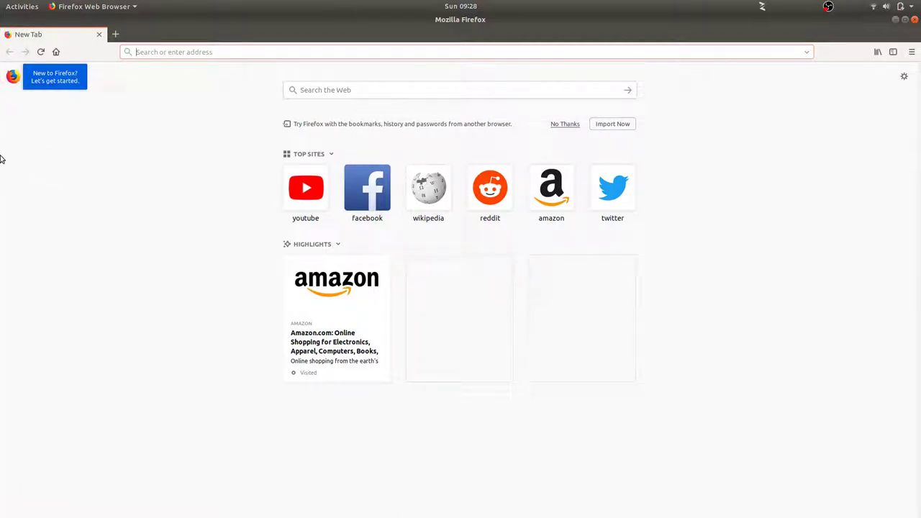
mouse_move(0, 144)
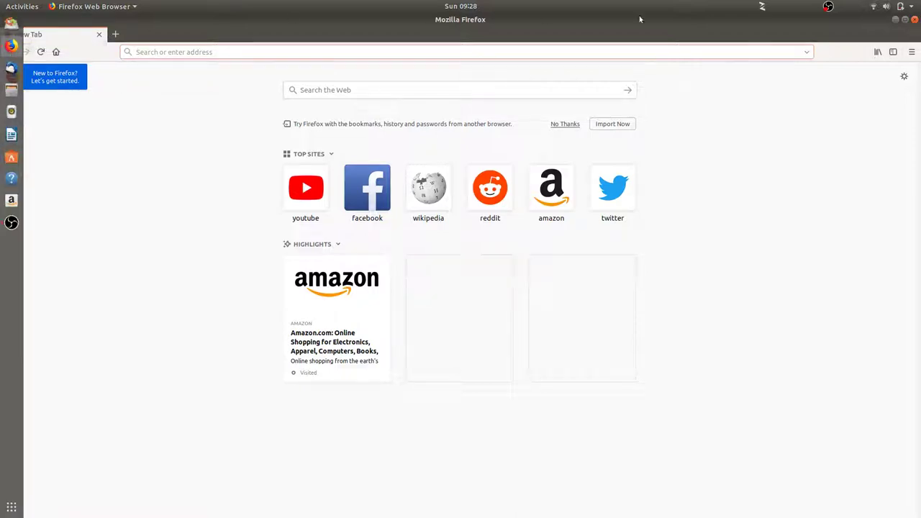
Close the Firefox window, leaving the empty mountain-wallpaper desktop.
click(915, 19)
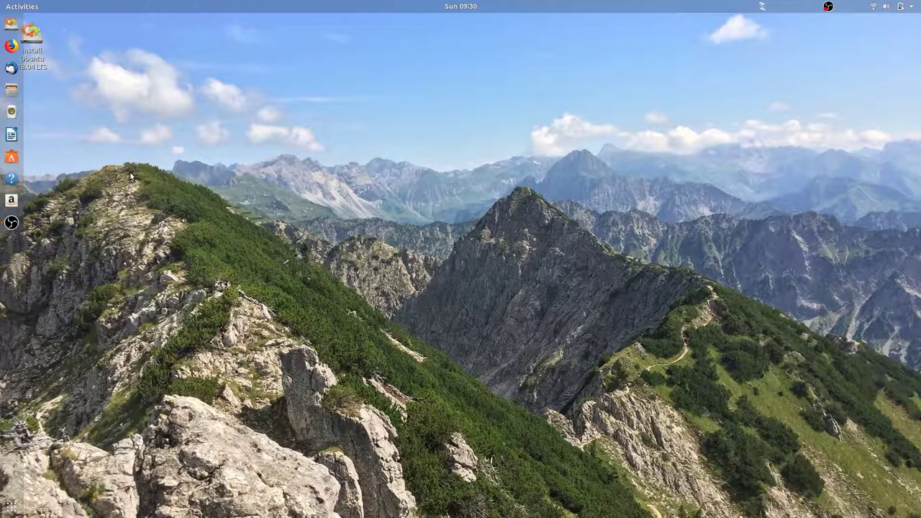
click(13, 156)
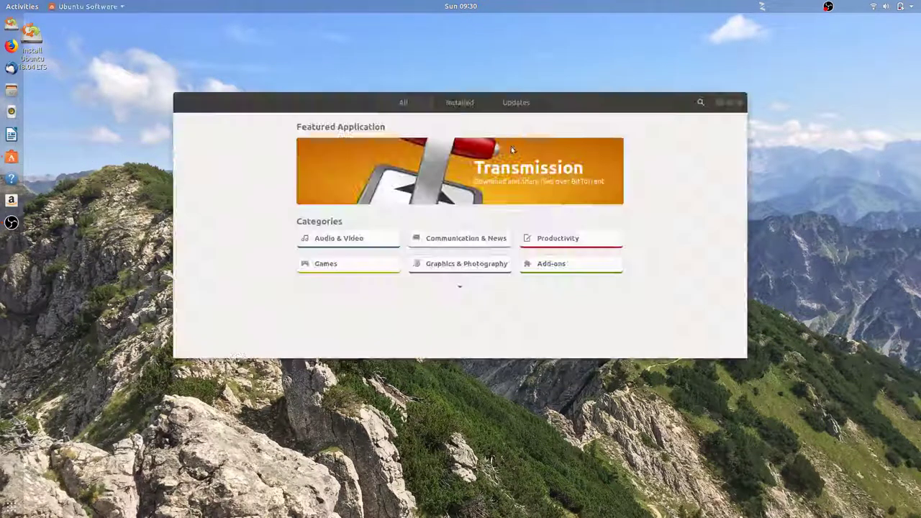
click(700, 102)
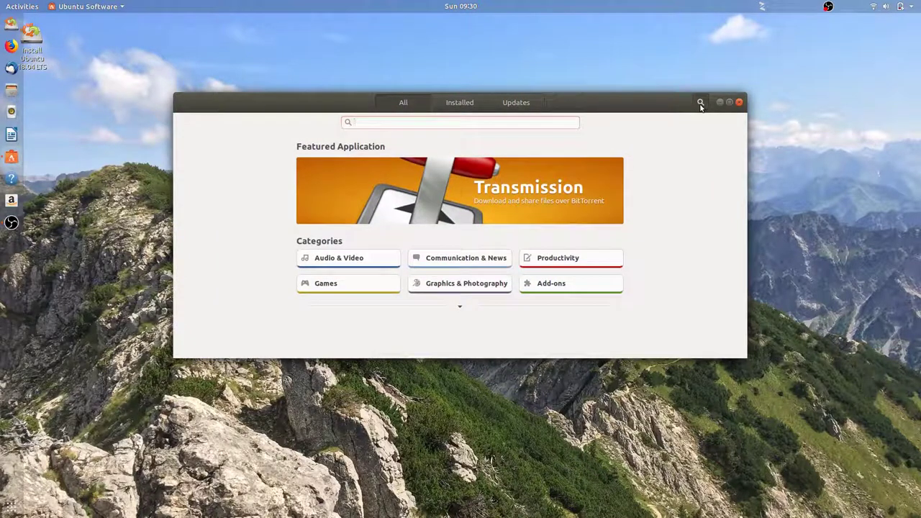
text(kdenlive)
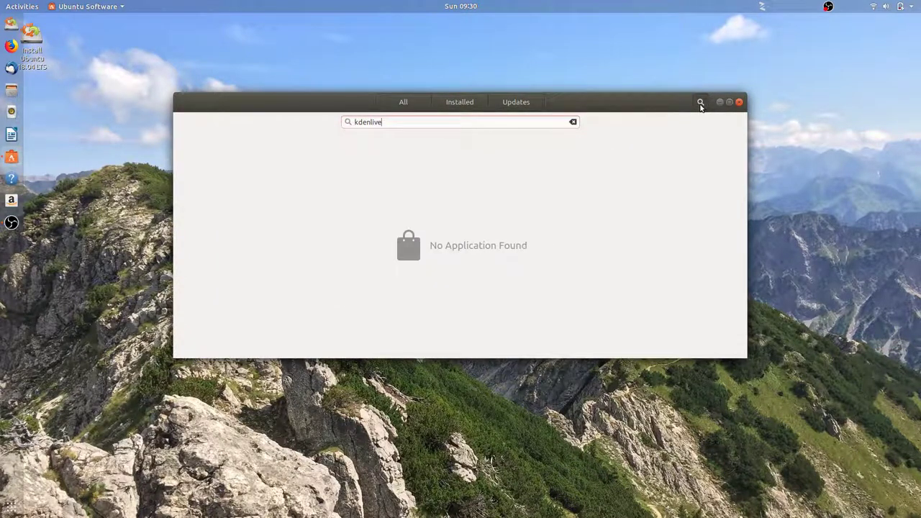
click(738, 102)
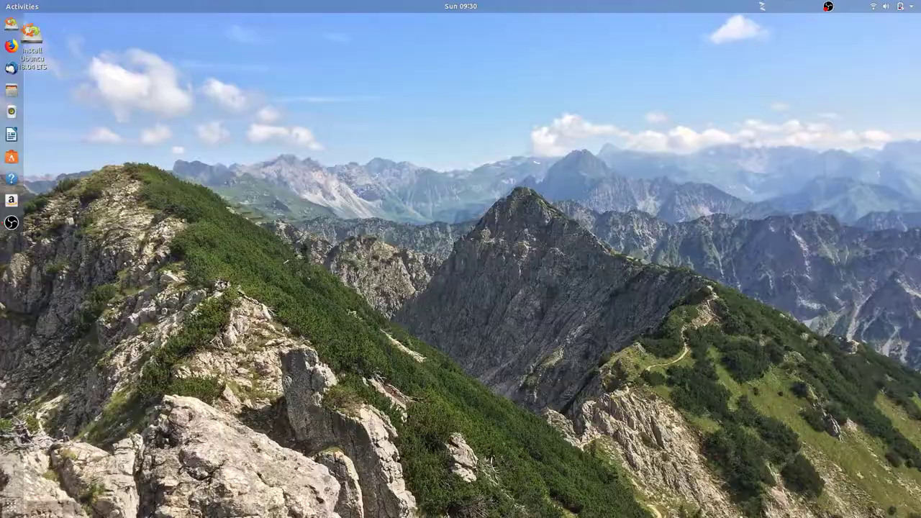
click(11, 506)
key(Escape)
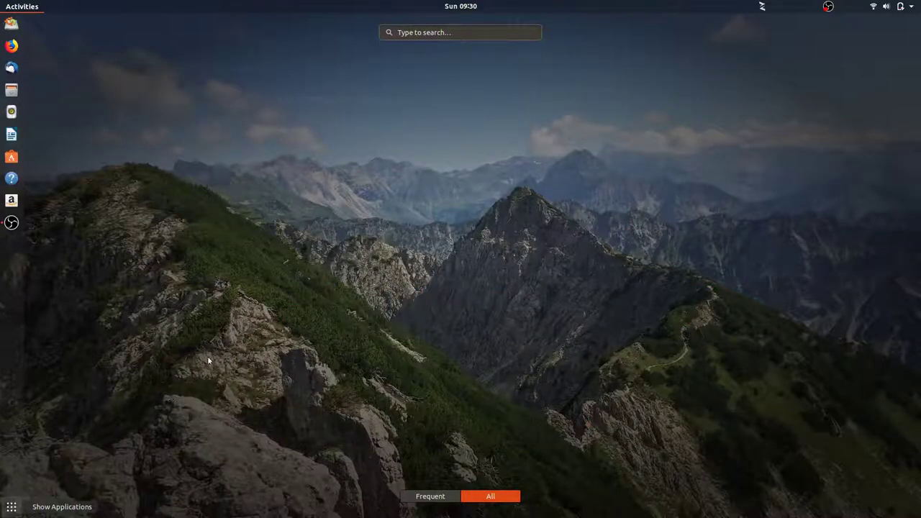